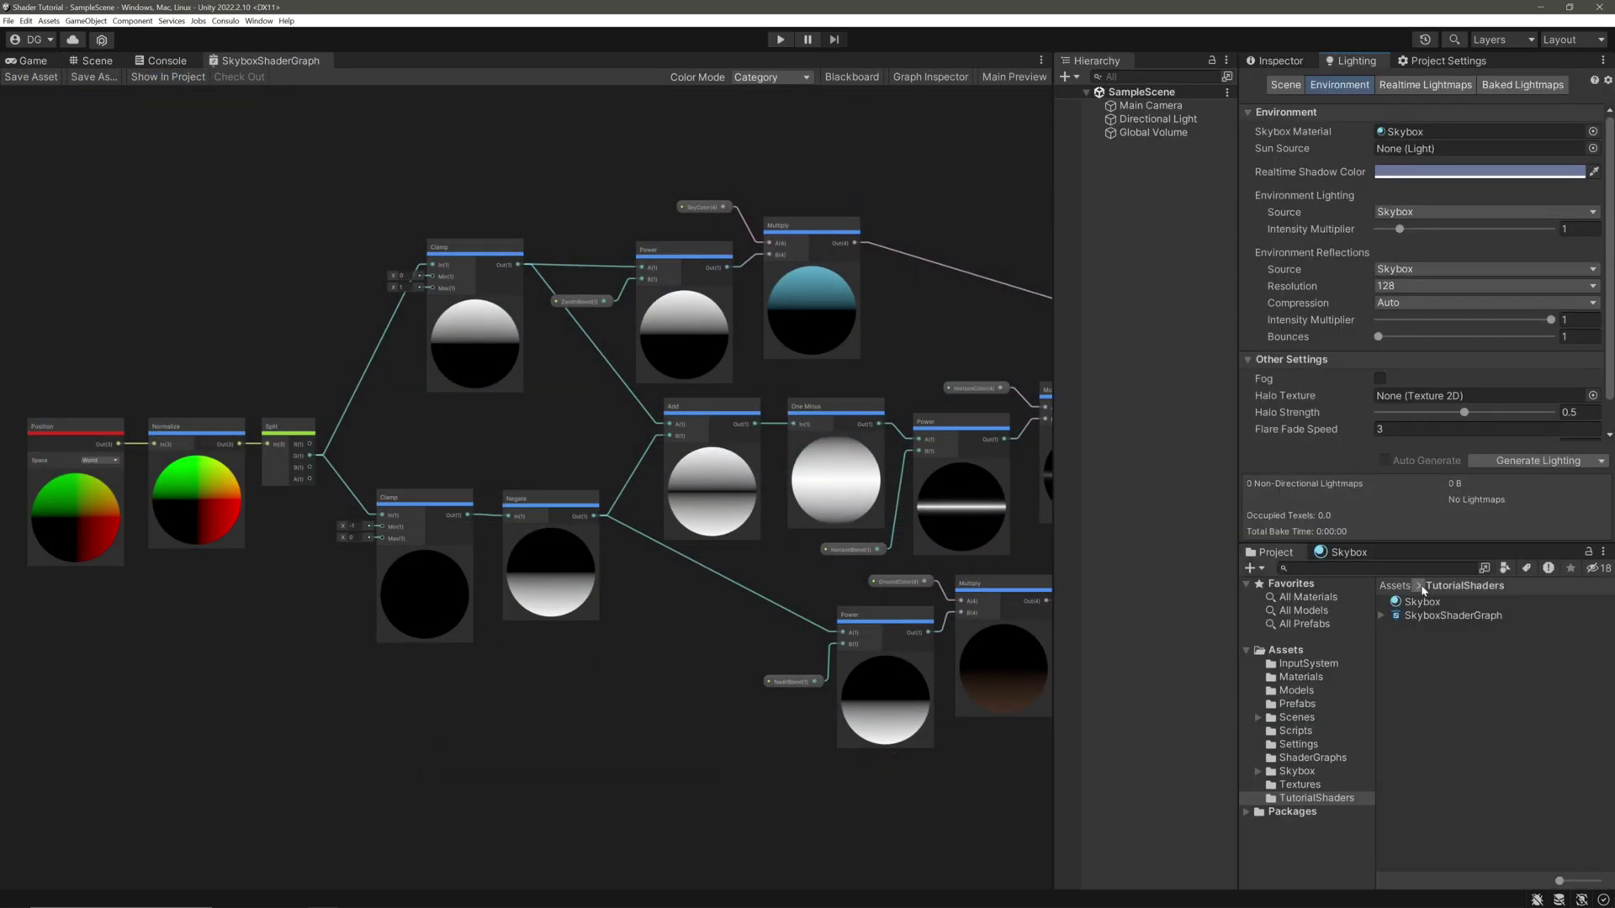
- Assign the Skybox material as the scene skybox and inspect the Global Volume's tonemapping and bloom overrides
left_click_drag(1421, 601, 1401, 133)
left_click(1400, 132)
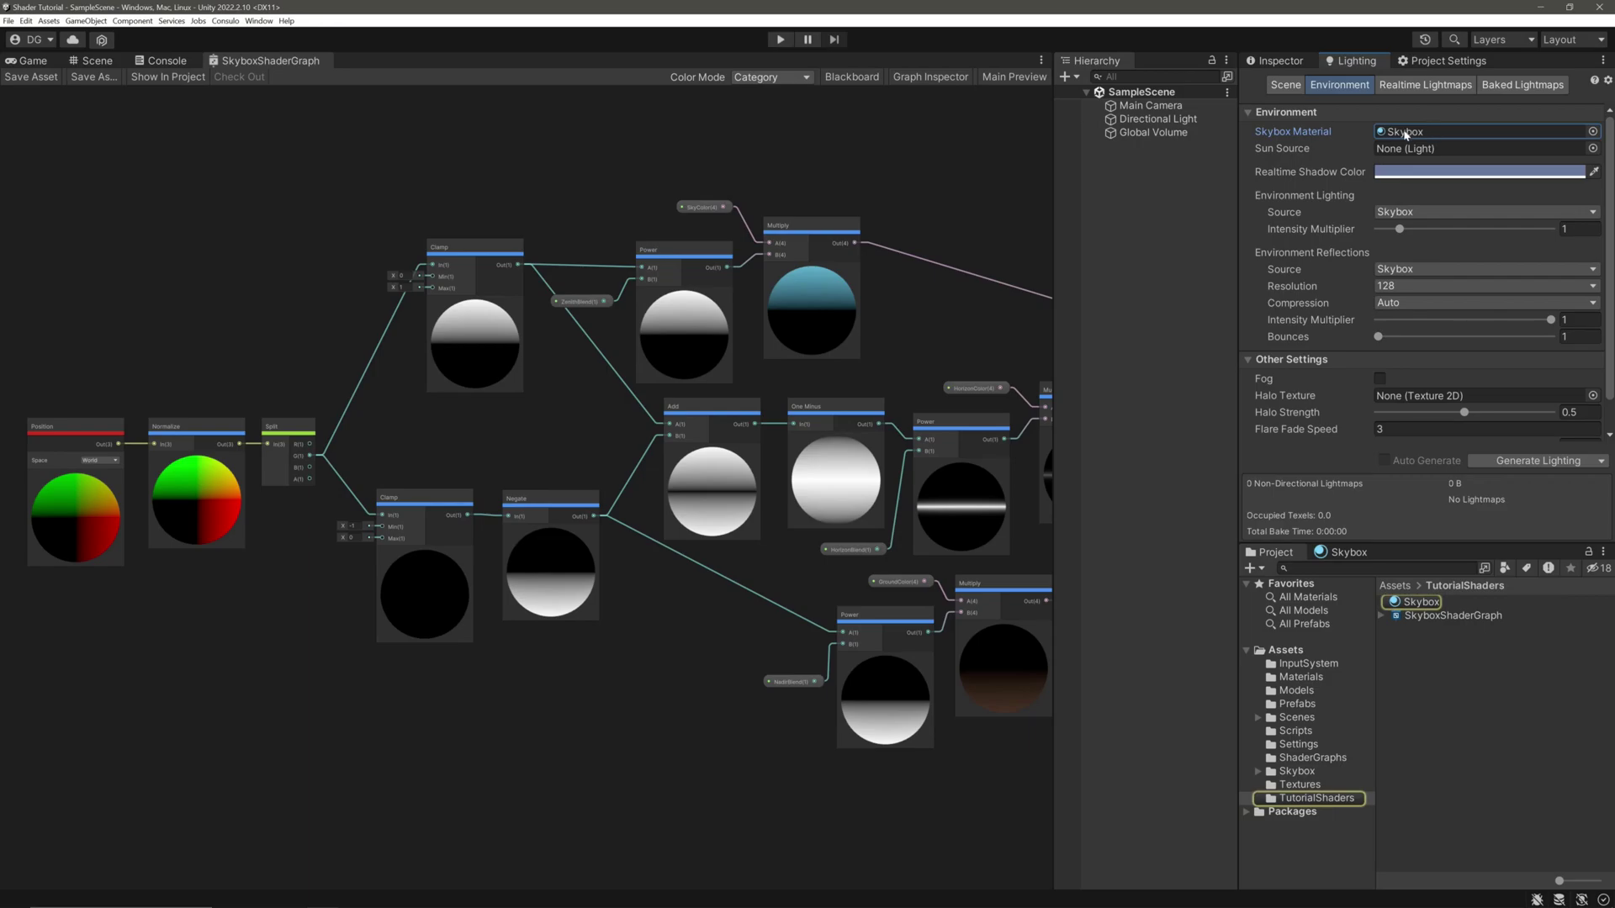
left_click(1163, 132)
left_click(1276, 60)
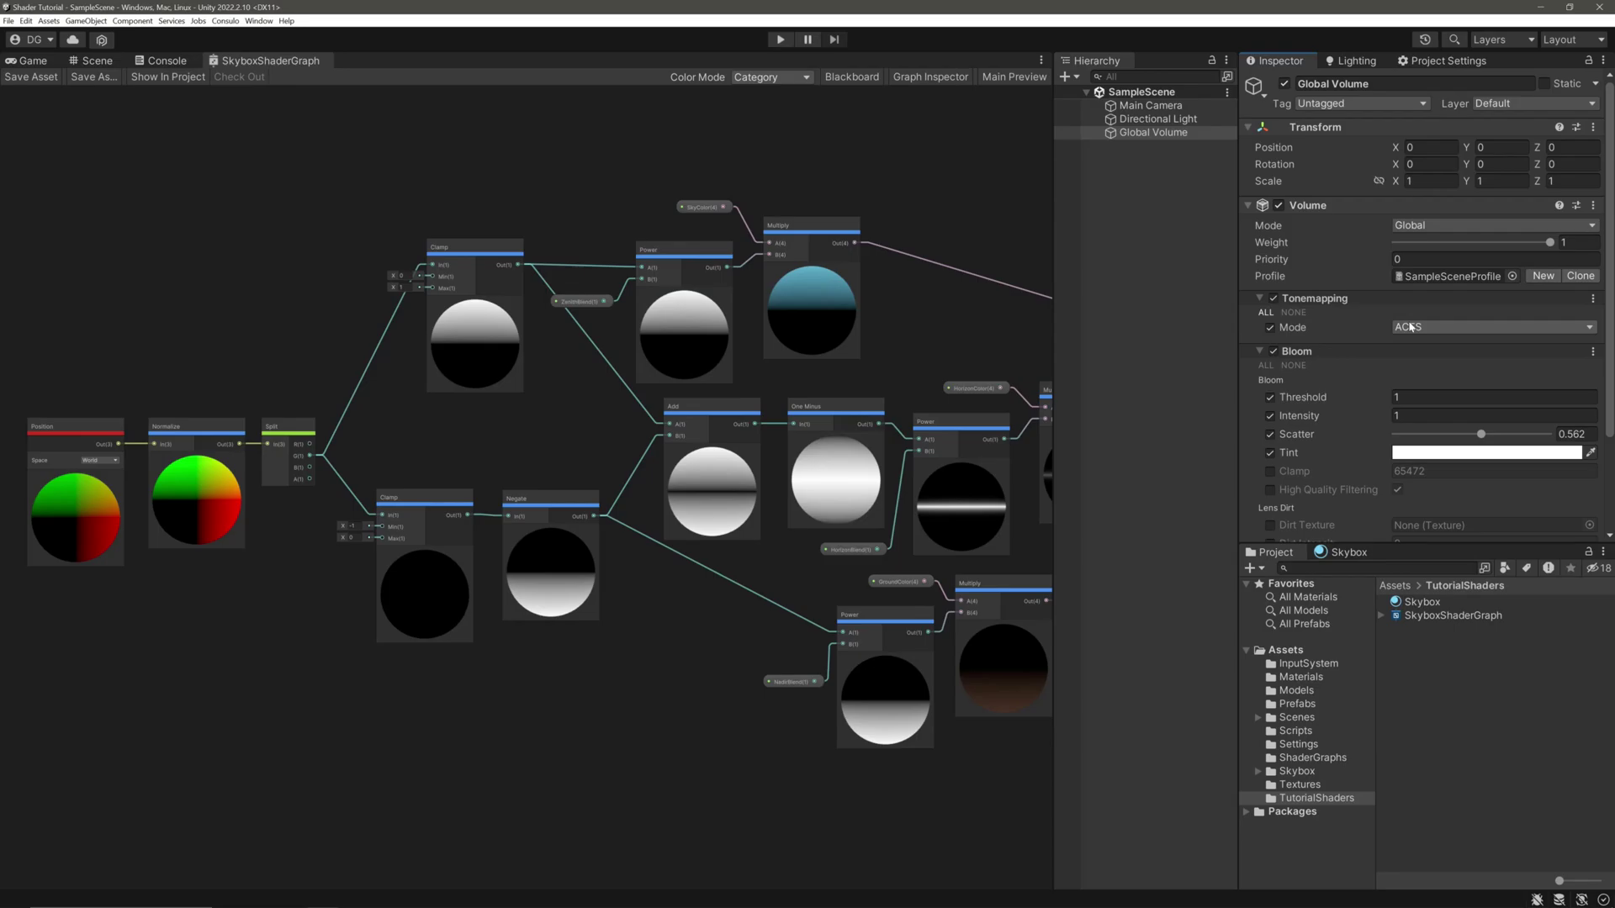
scroll(1373, 312, "down", 3)
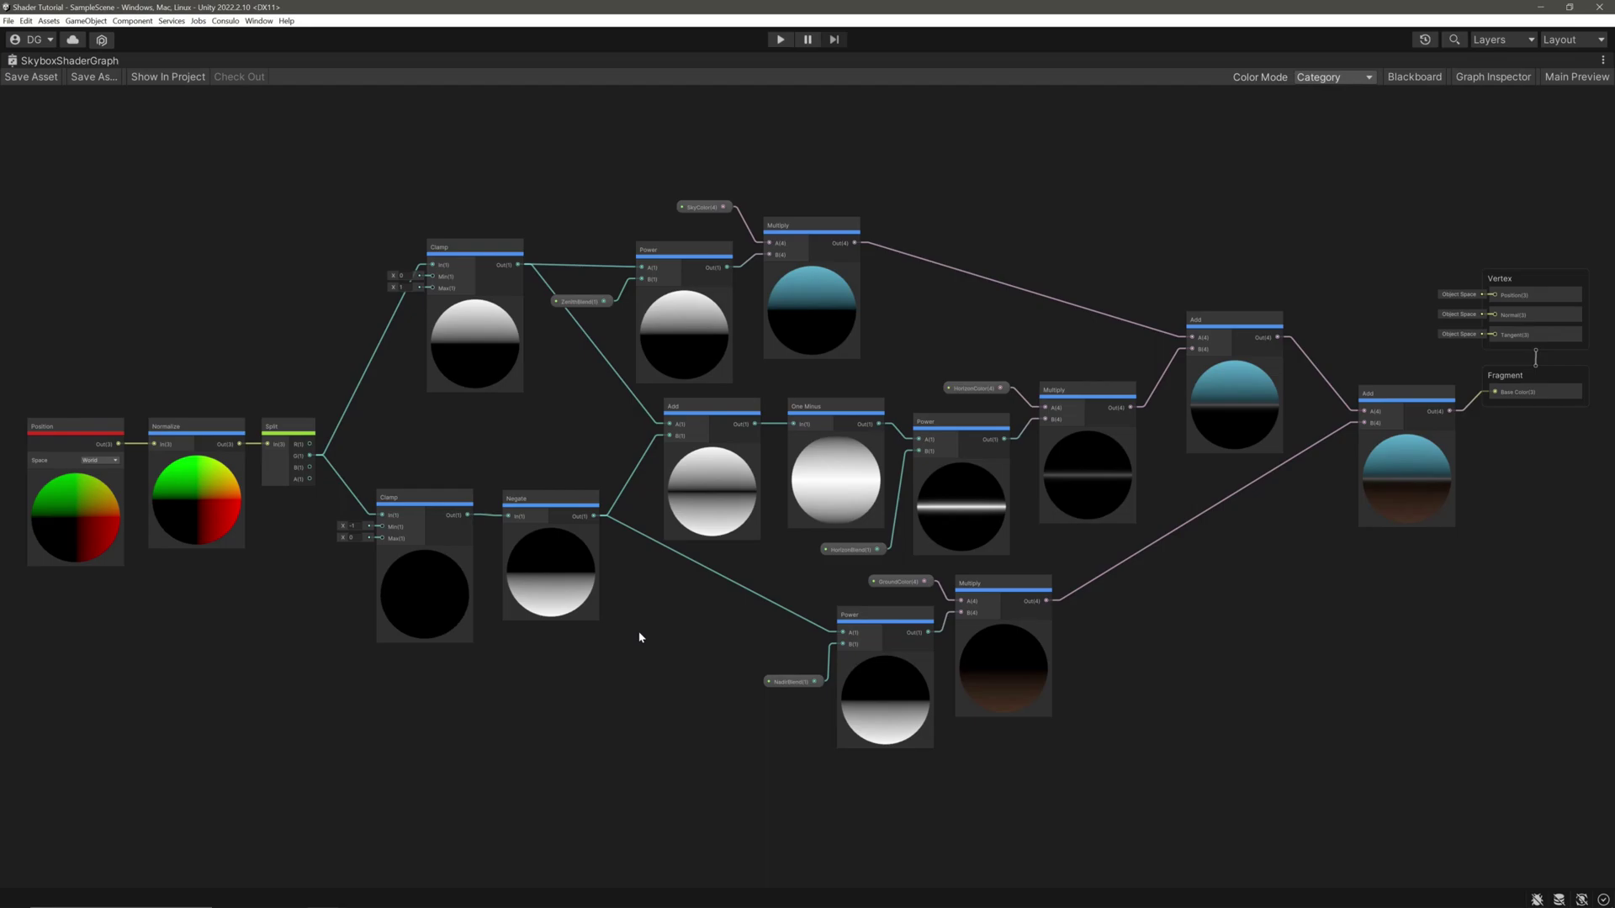
- Add a Shader Graph Sub Graph asset in TutorialShaders and name it StarSubGraph
key("shift+space")
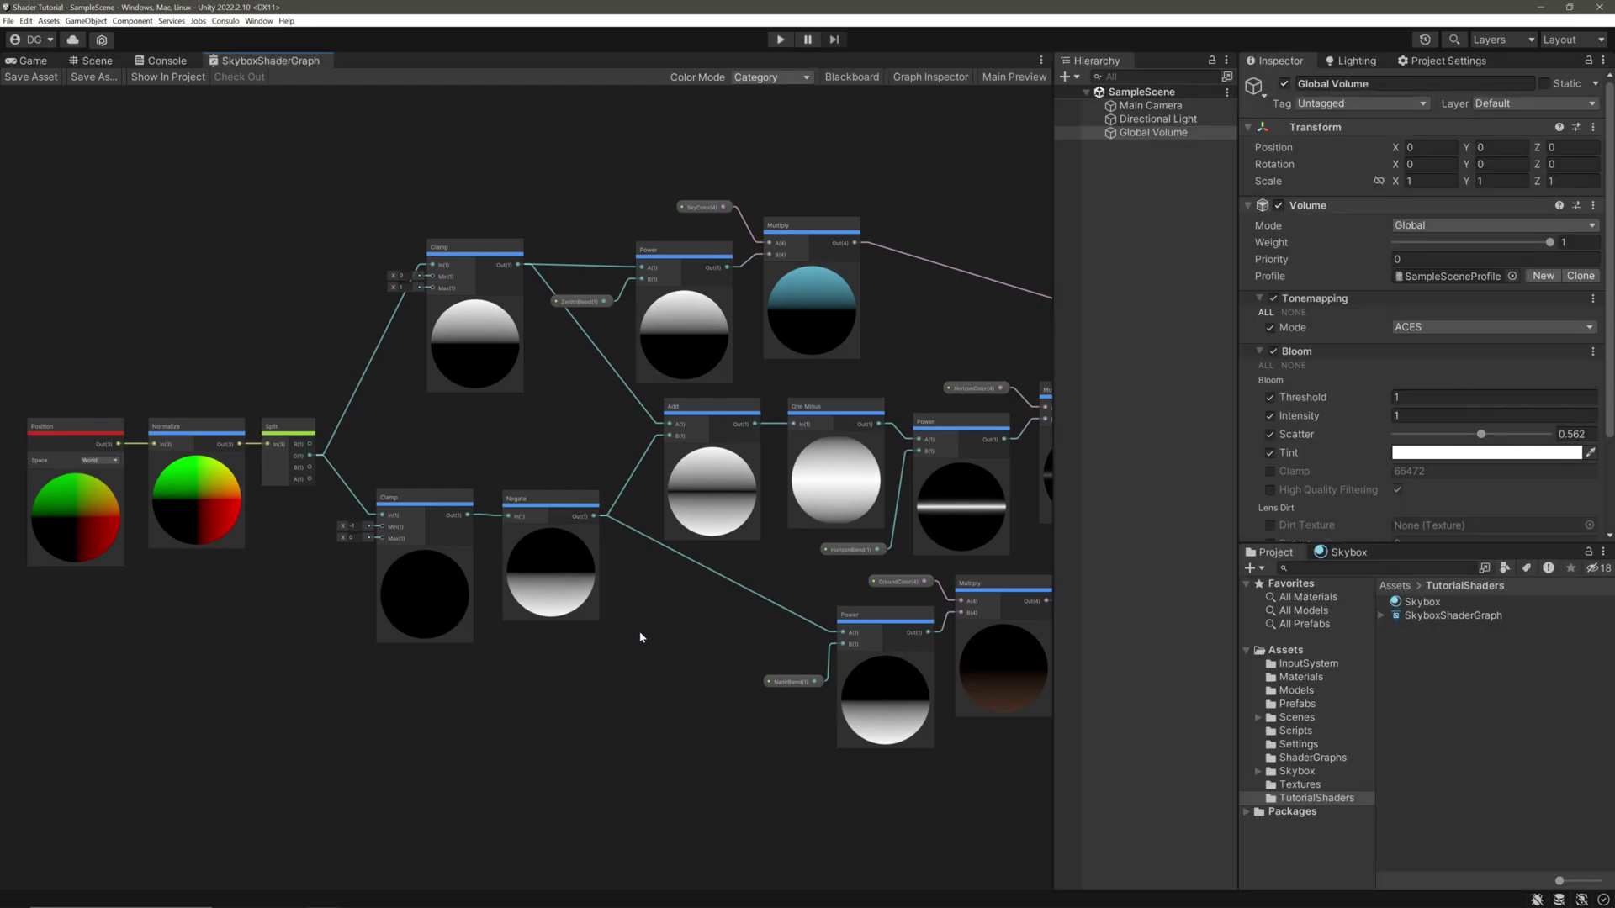
right_click(1427, 653)
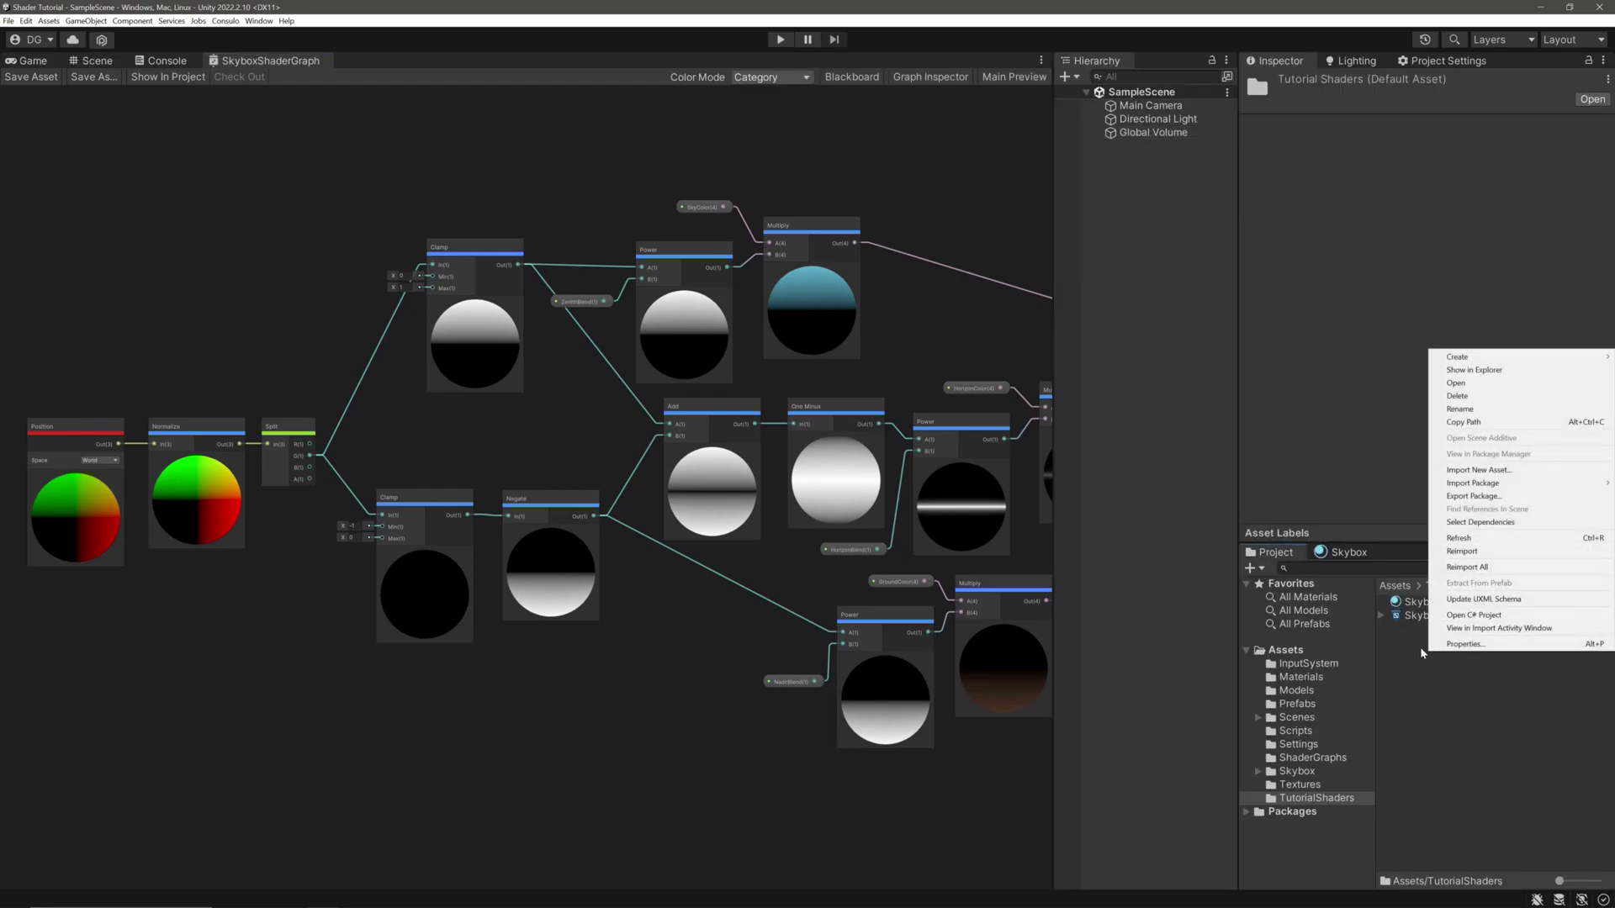
mouse_move(1472, 356)
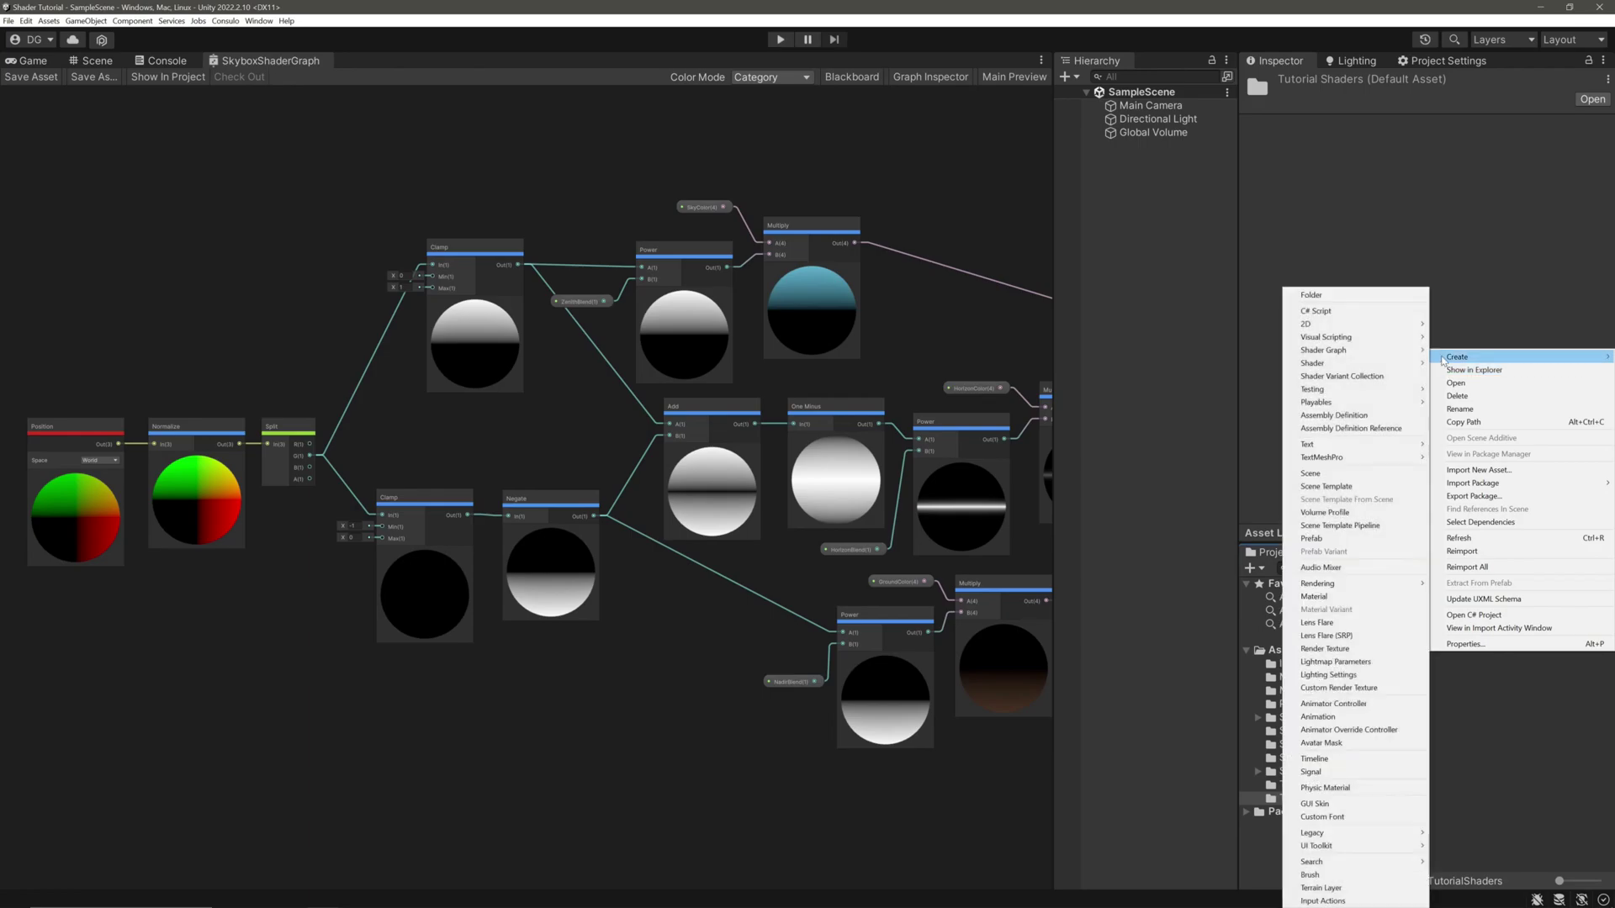
mouse_move(1366, 353)
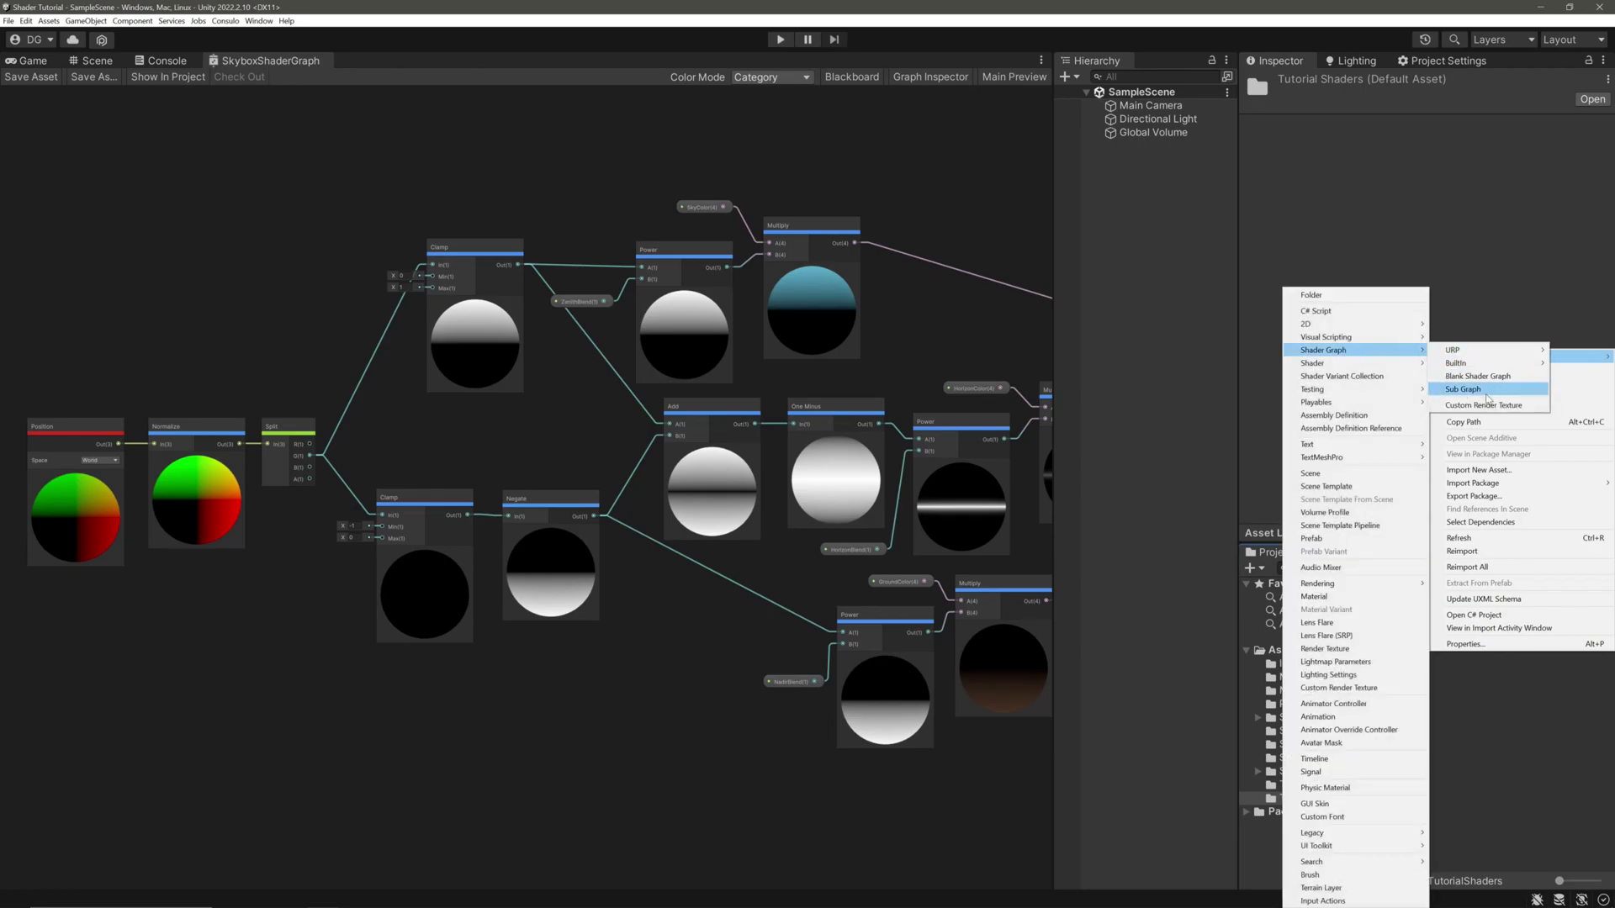
left_click(1464, 389)
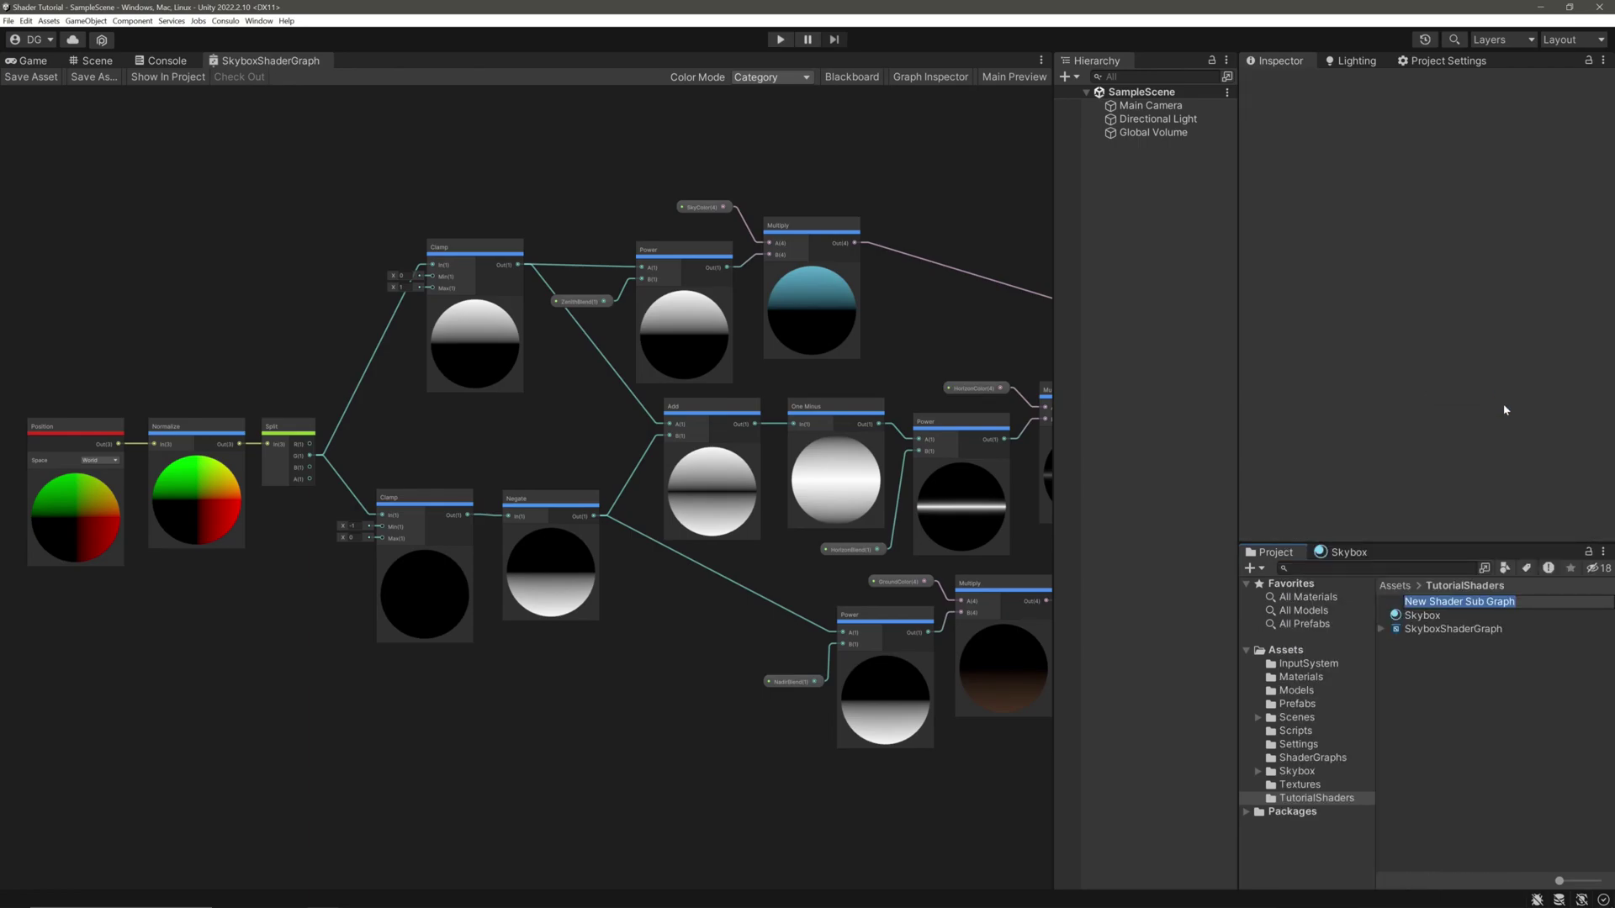
type("StarSubGraph")
key("Return")
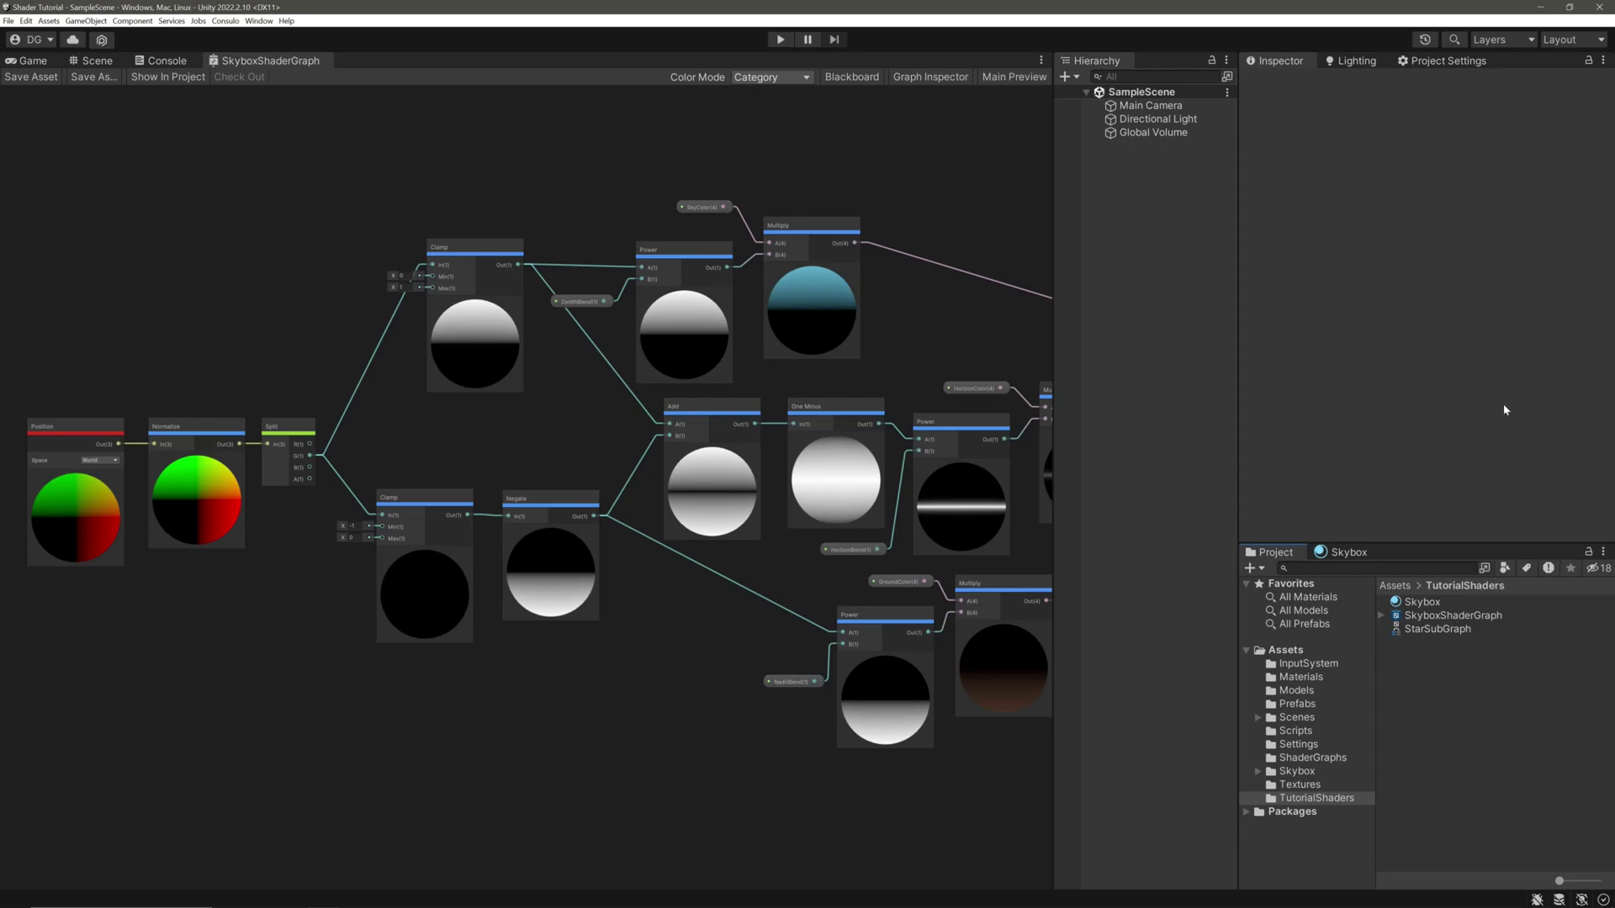
- Open StarSubGraph maximized and move its Output node further right
double_click(1446, 631)
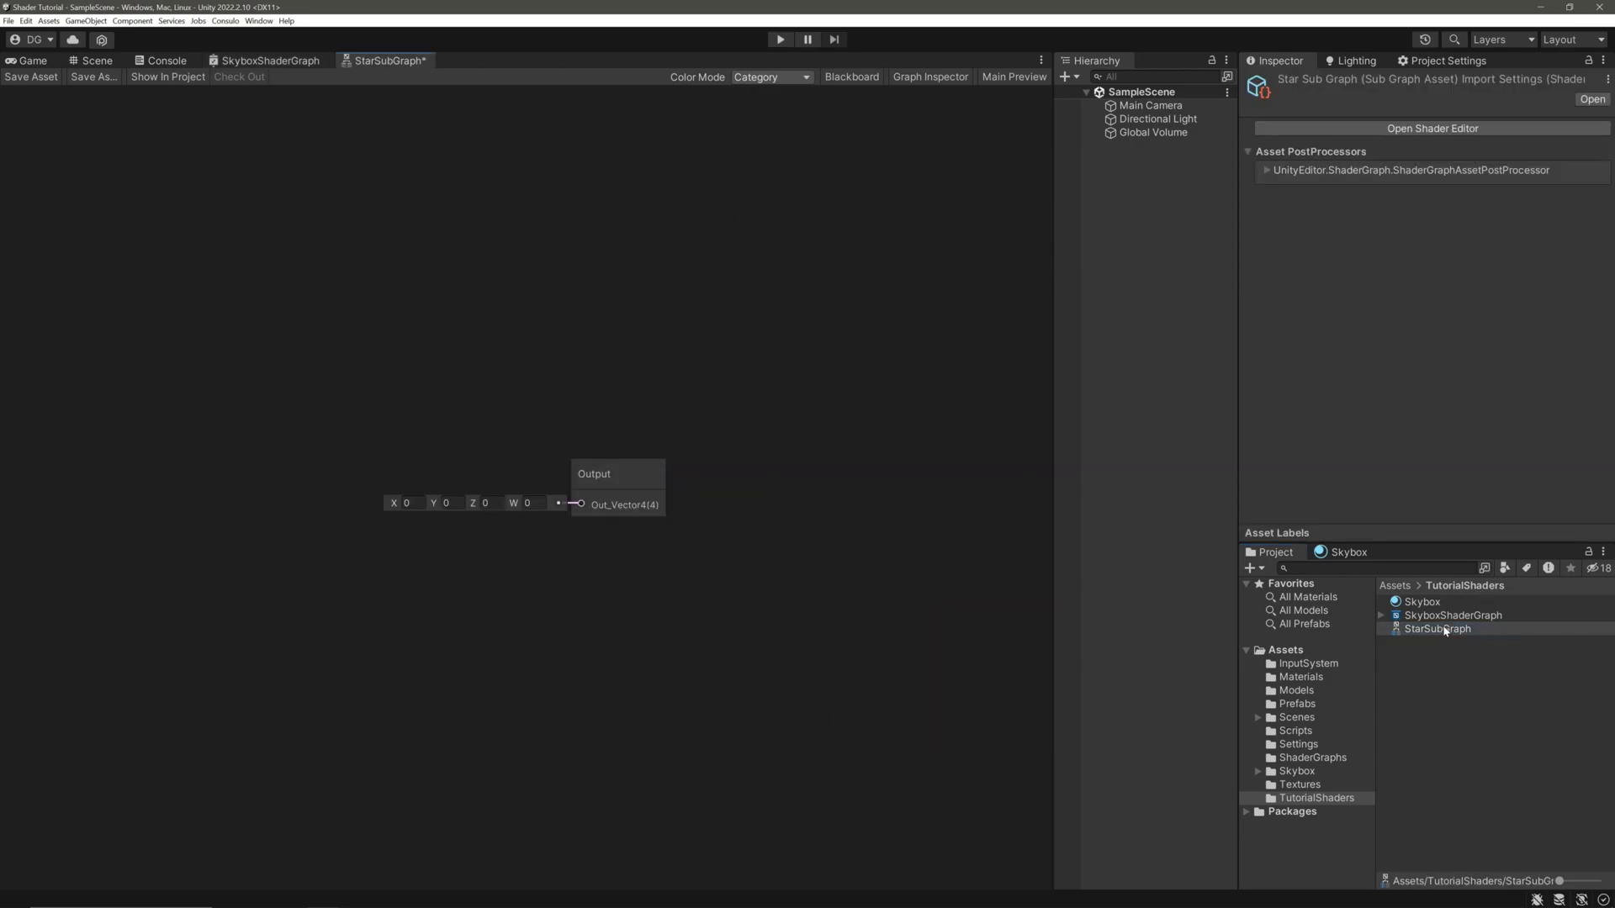
key("shift+space")
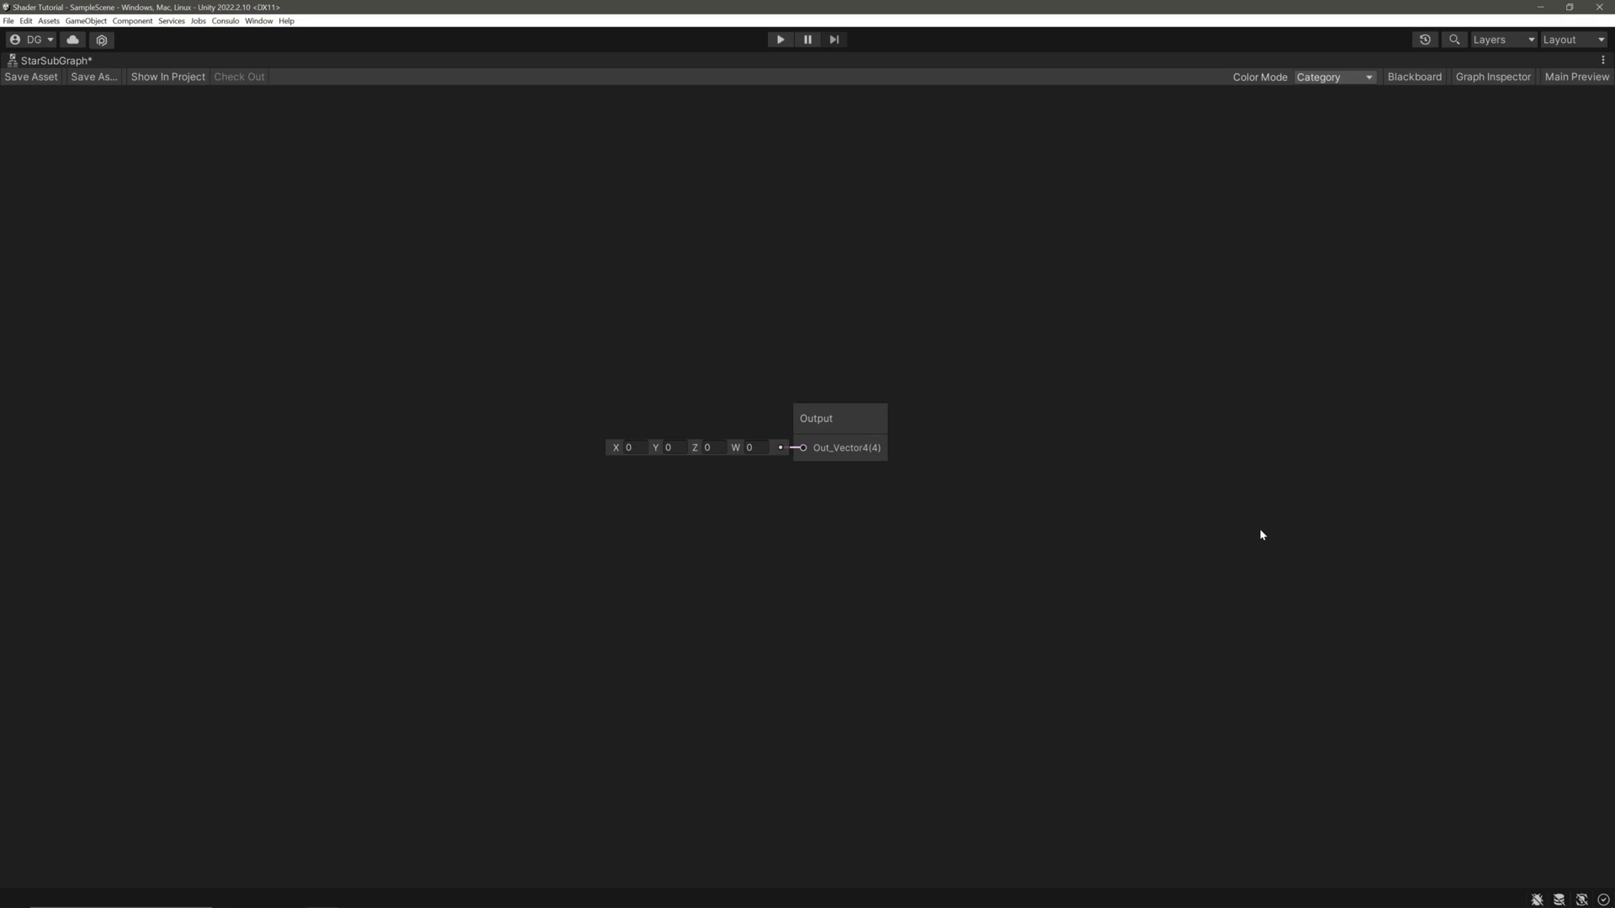
left_click(823, 419)
left_click_drag(824, 420, 1182, 408)
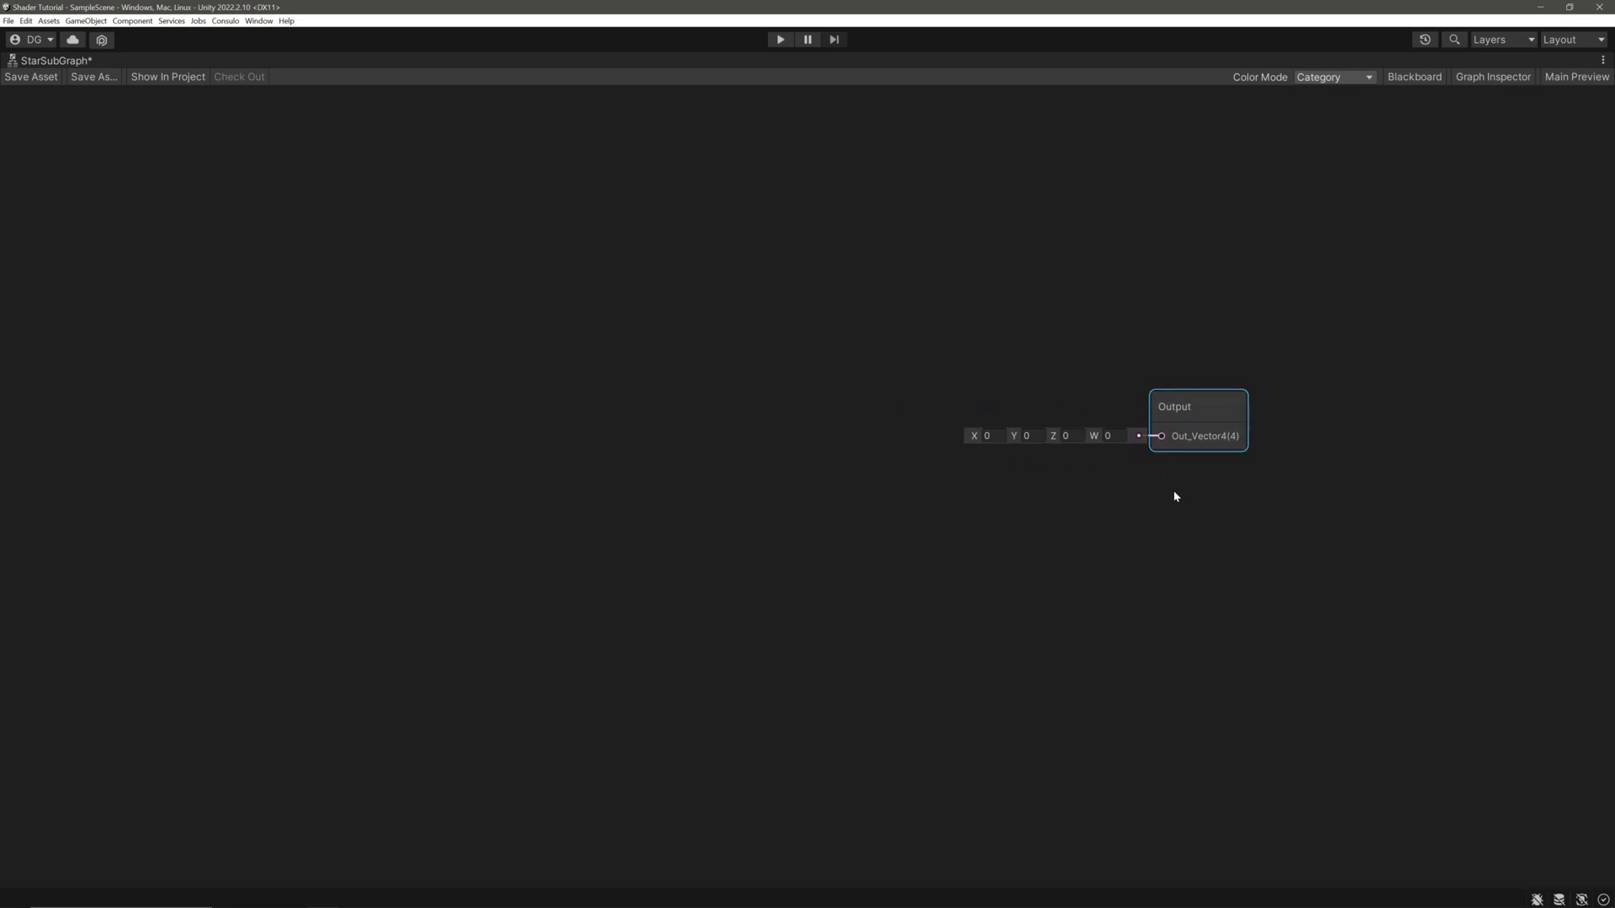
left_click(274, 346)
- Add a Simple Noise node and adjust its Scale to about 529
key("space")
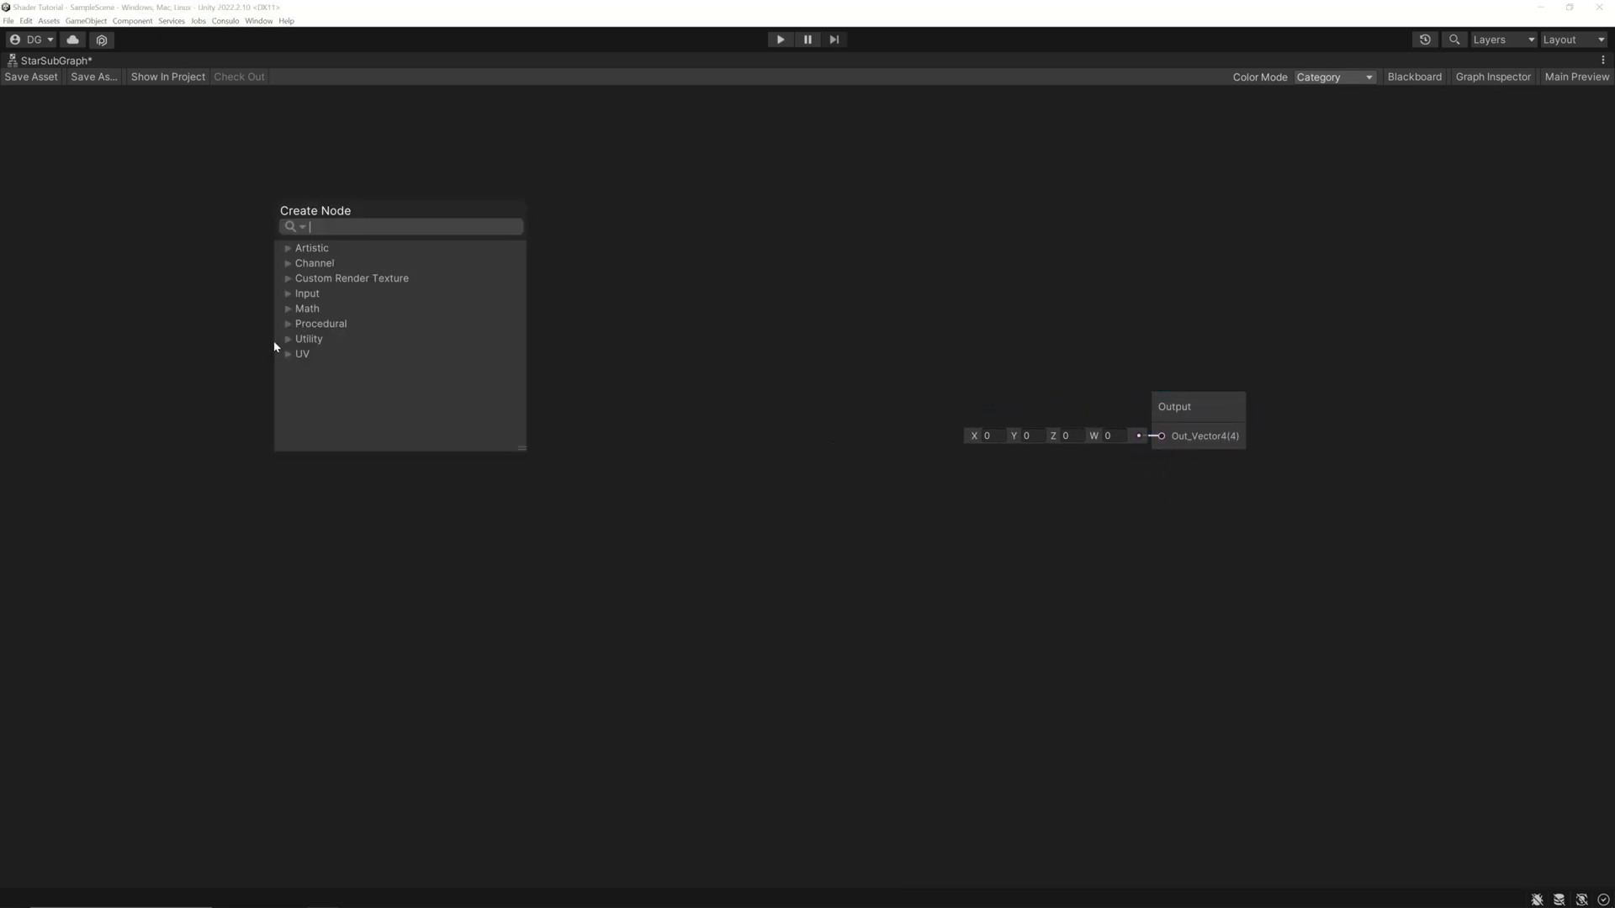
type("simpl")
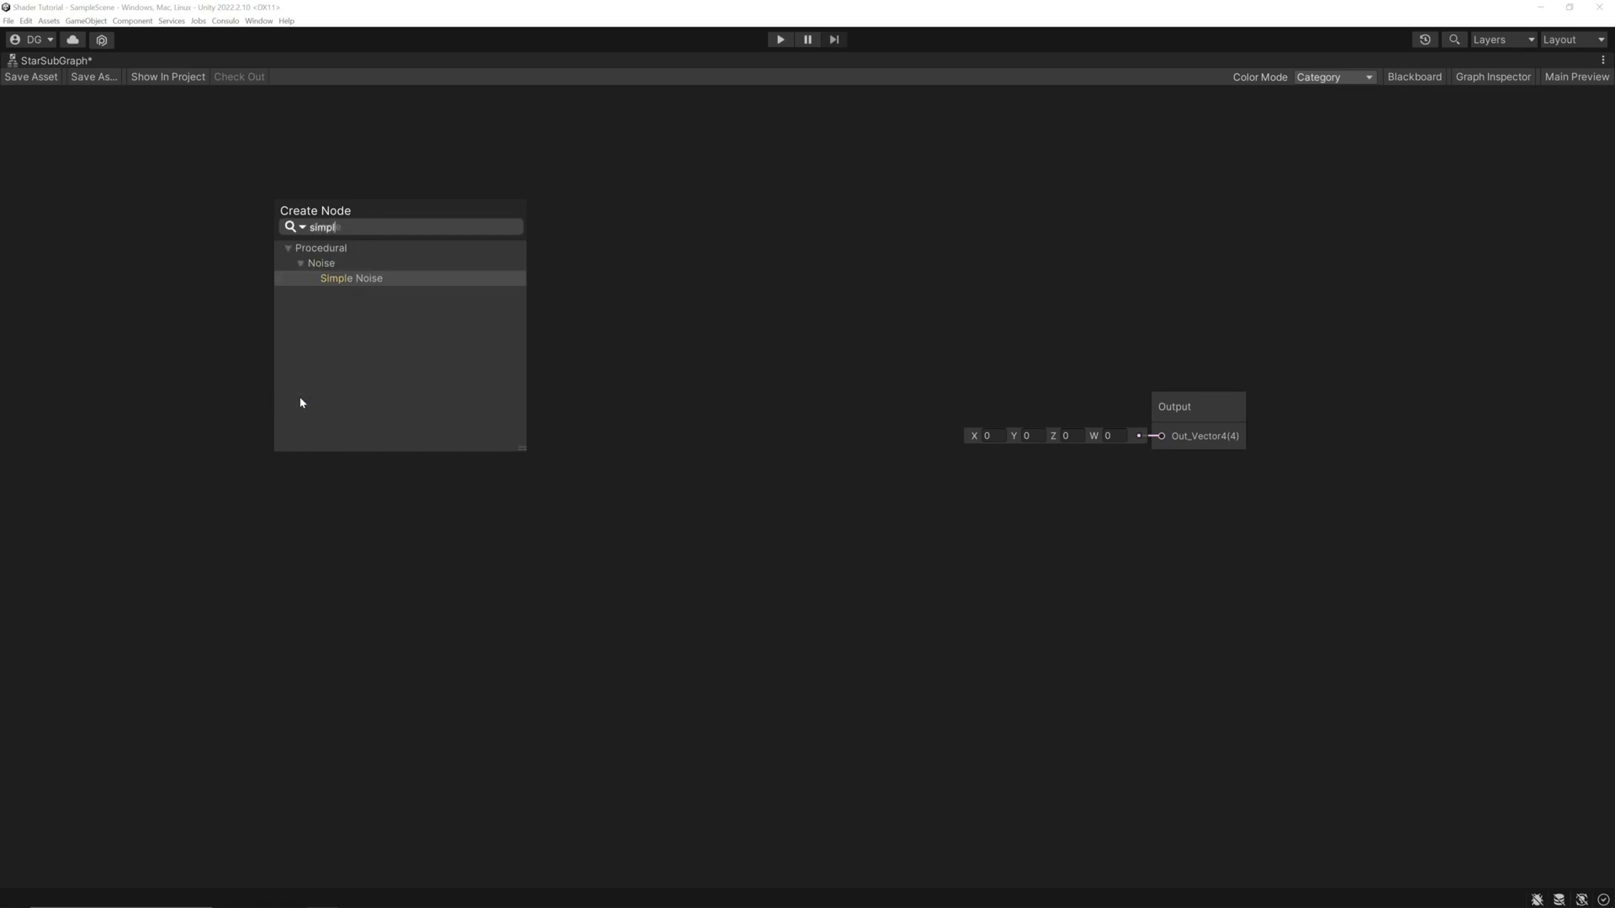
key("Return")
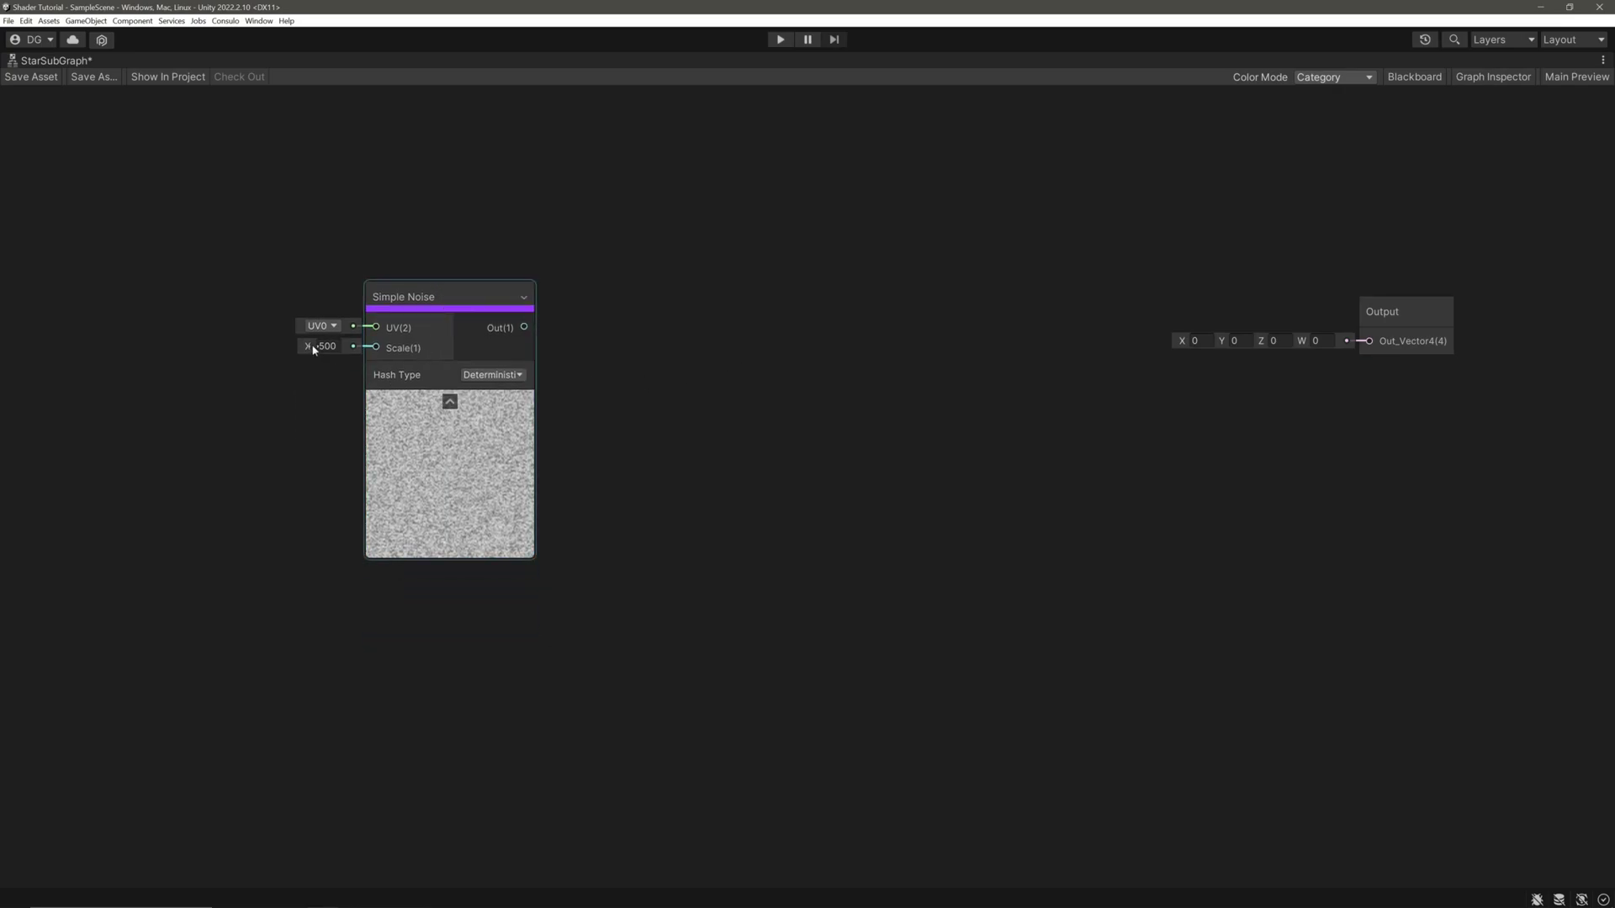
mouse_move(307, 347)
left_mouse_down()
mouse_move(294, 352)
mouse_move(308, 352)
left_mouse_up()
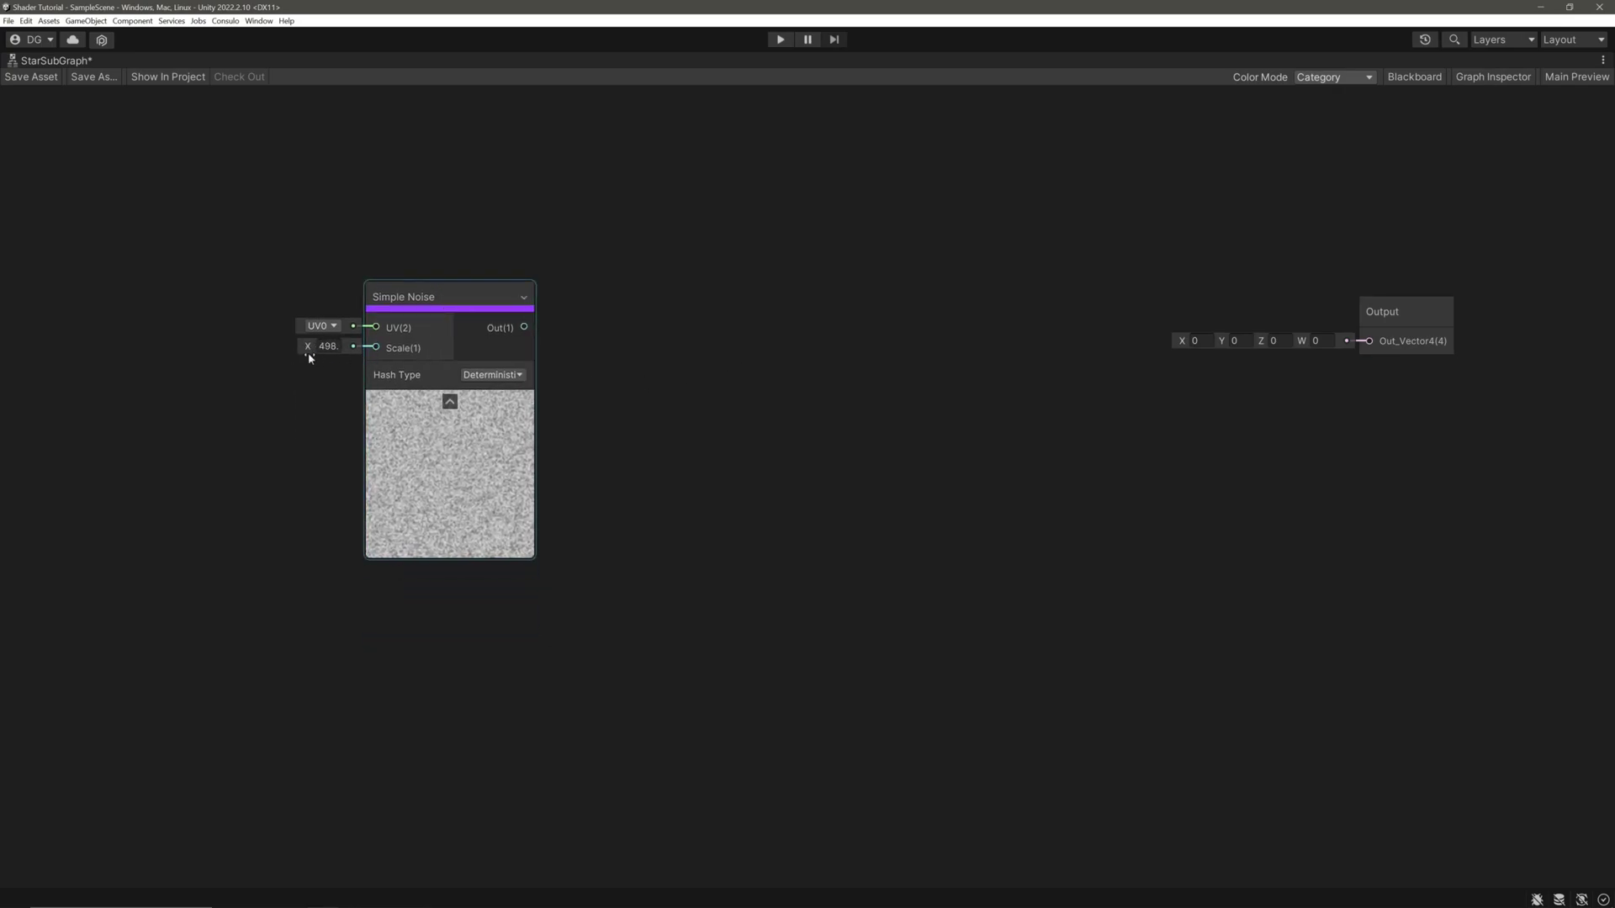
- Create a Float property named StarHeight with default value 100
left_click(1493, 77)
left_click(1414, 77)
left_click(285, 497)
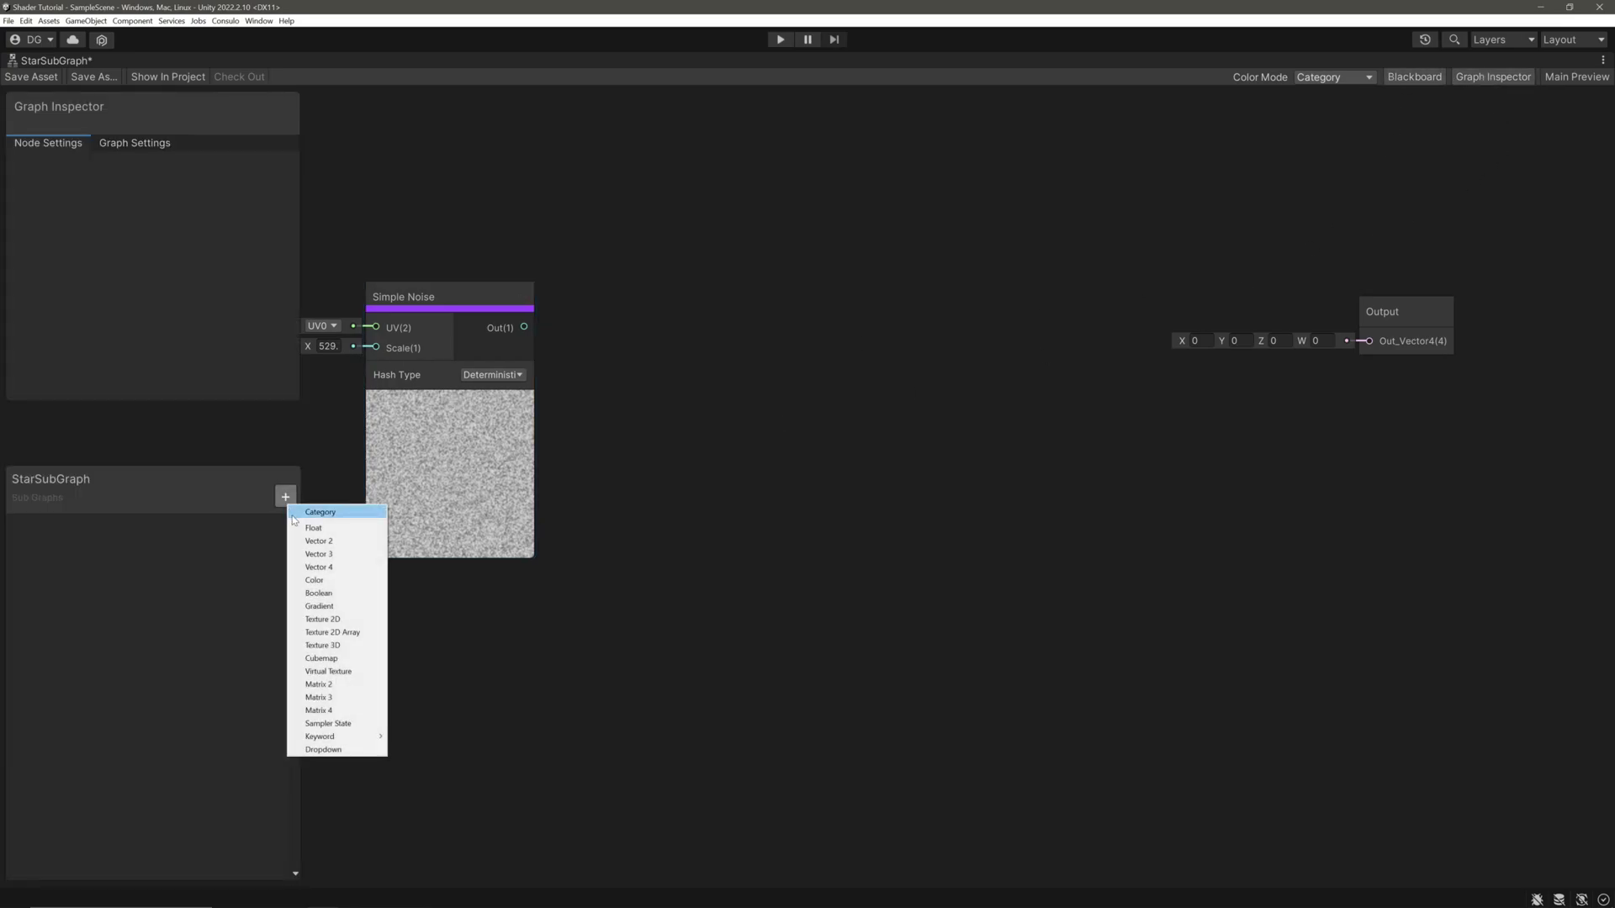
left_click(327, 524)
type("StarHeight")
key("Return")
left_click(51, 529)
left_click(188, 204)
left_click(192, 217)
type("100")
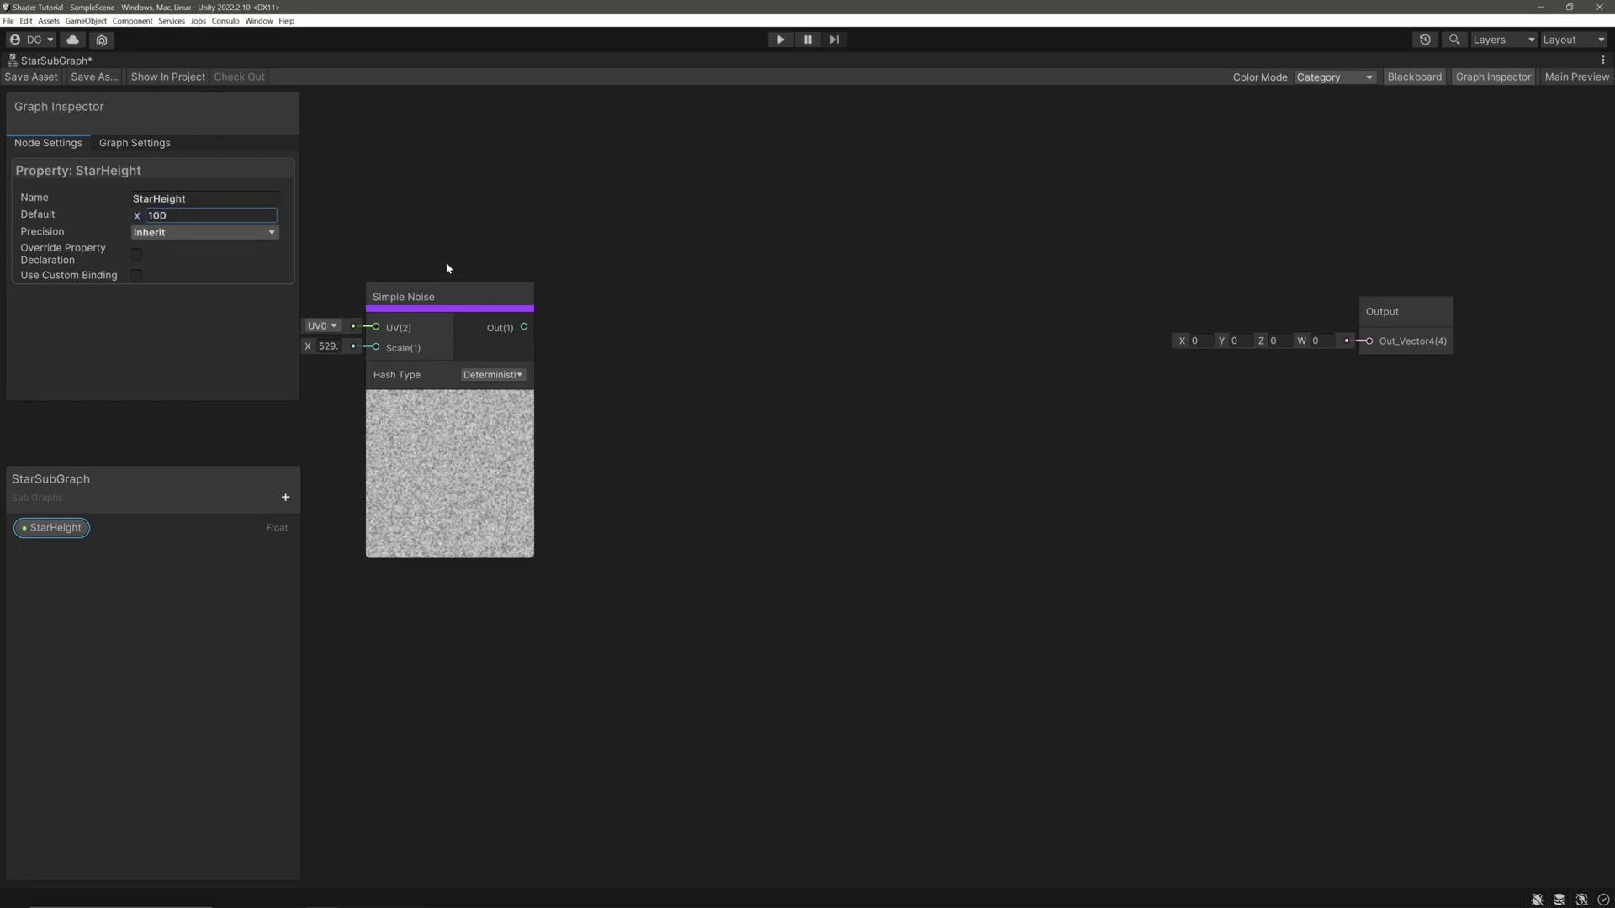
- Place a StarHeight node on the graph and wire it into the Simple Noise Scale
left_click_drag(65, 527, 288, 417)
middle_click_drag(451, 402, 609, 375)
left_click_drag(481, 400, 532, 320)
left_click_drag(467, 375, 445, 359)
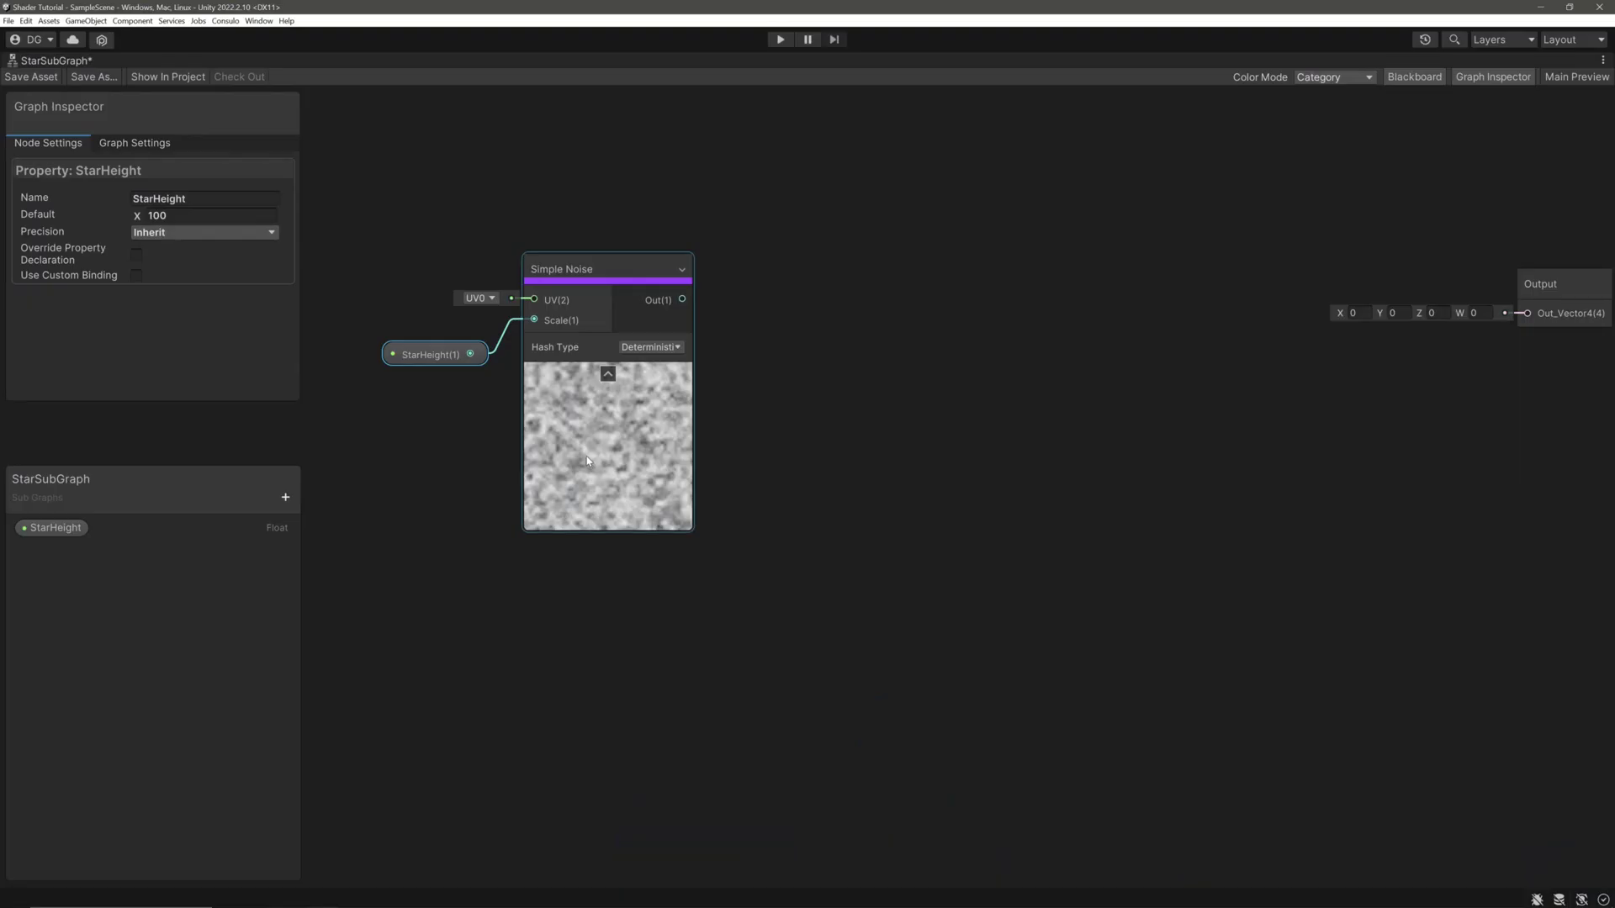
- Feed the noise output into a new Power node and raise its exponent
left_click_drag(682, 300, 830, 332)
type("powe")
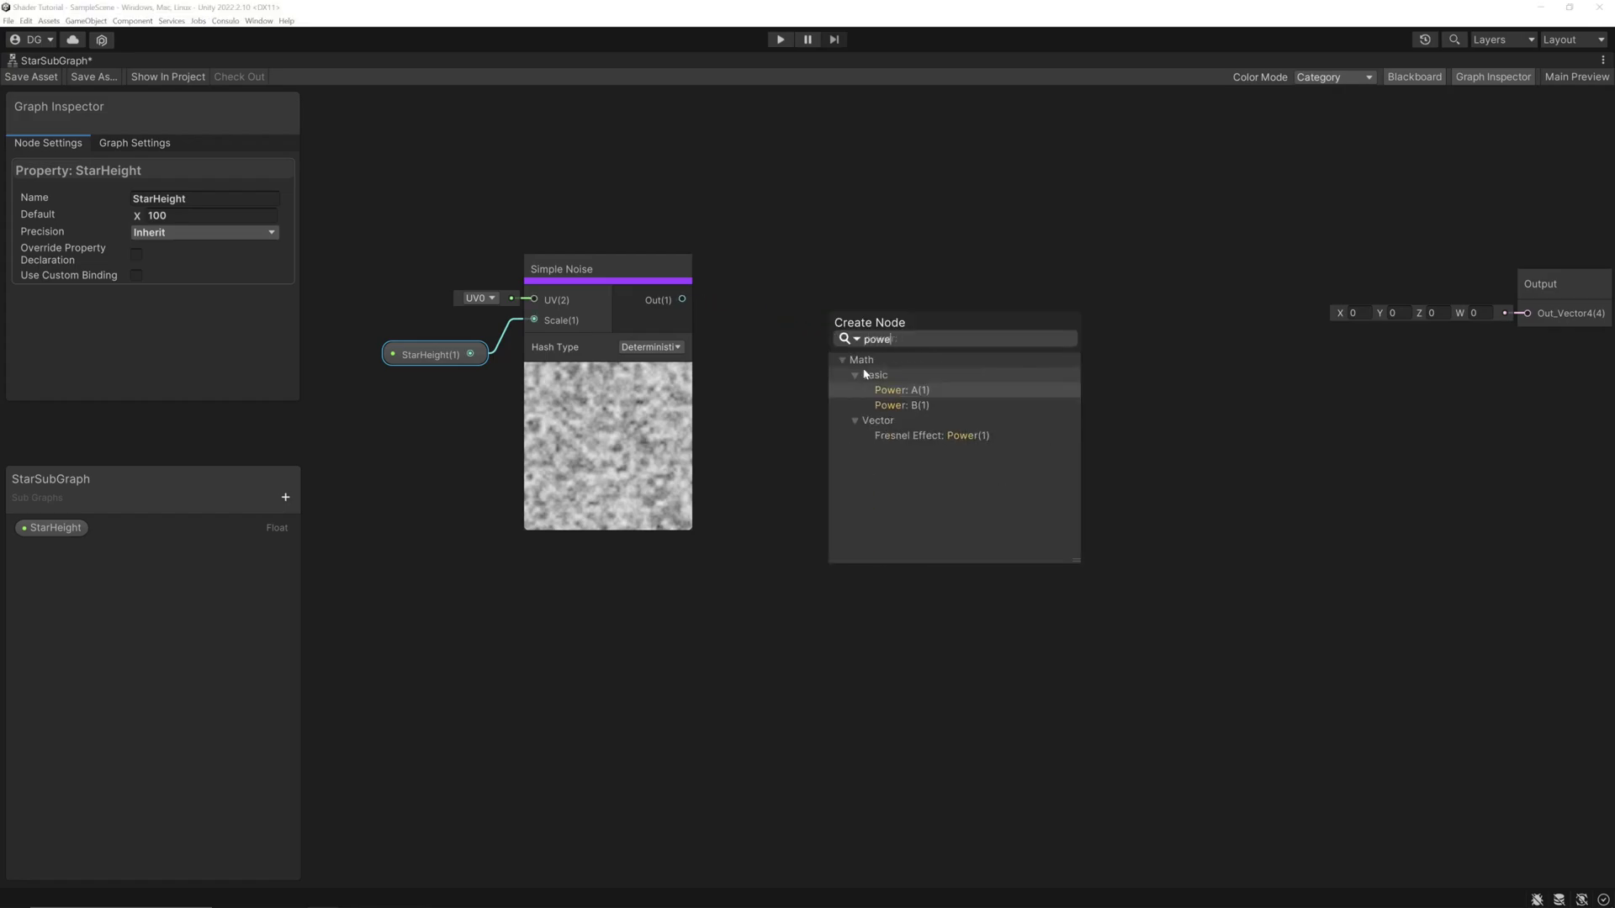
key("Return")
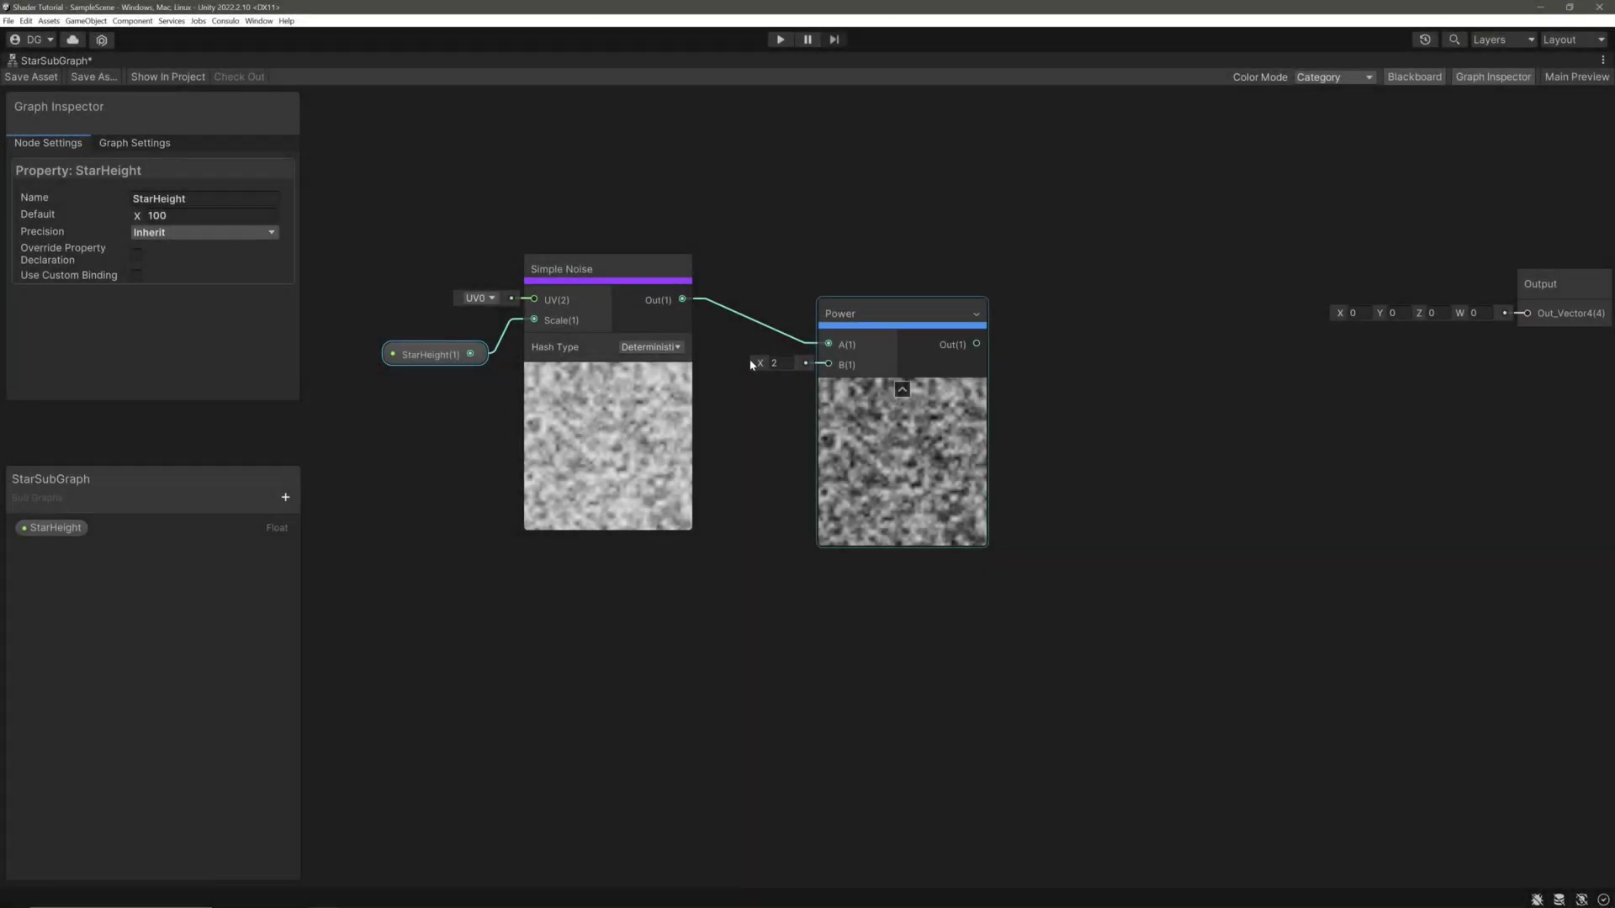
left_click_drag(760, 363, 815, 380)
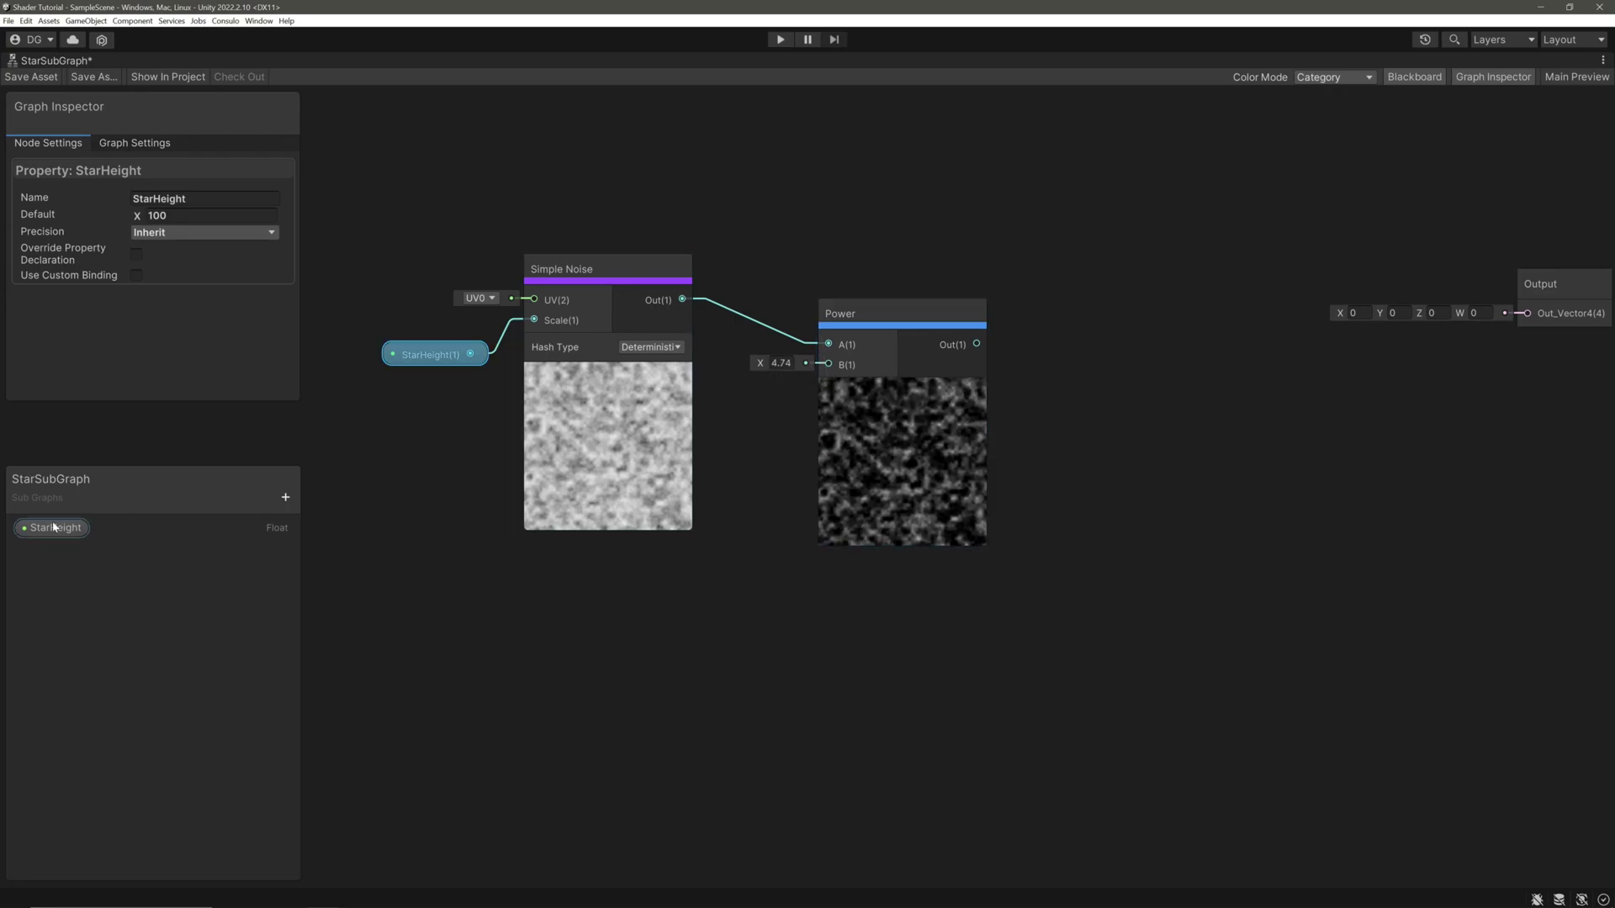
- Duplicate StarHeight as a StarPower property with default 15 and wire it to the Power exponent
key("ctrl+d")
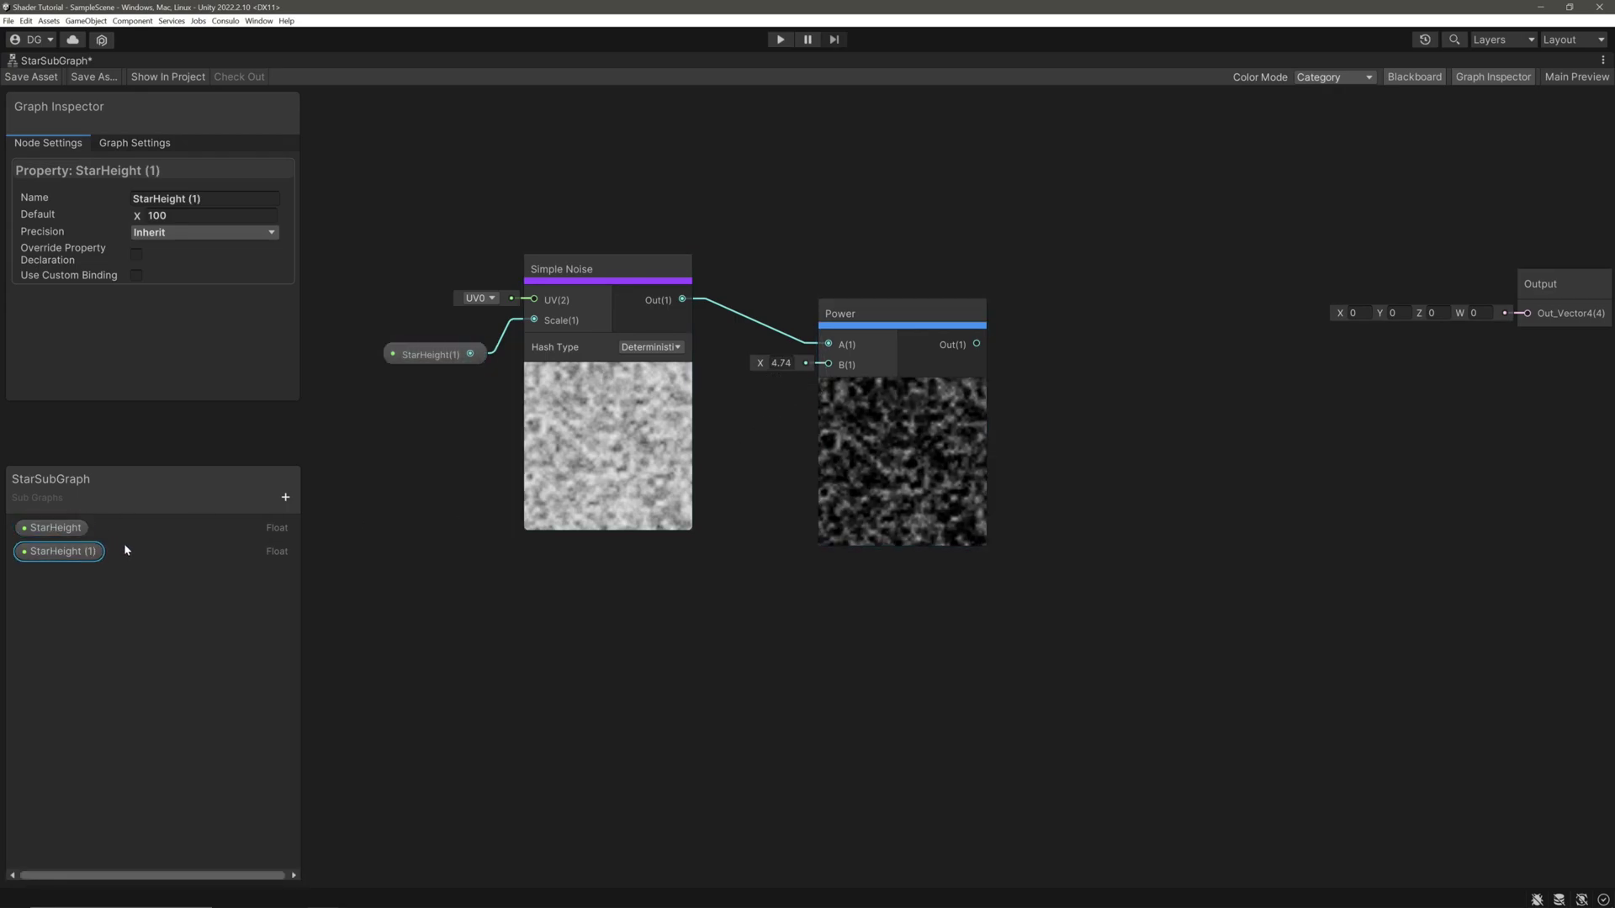
left_click(155, 203)
double_click(164, 199)
type("Power")
key("Return")
left_click(198, 222)
type("0")
type("15")
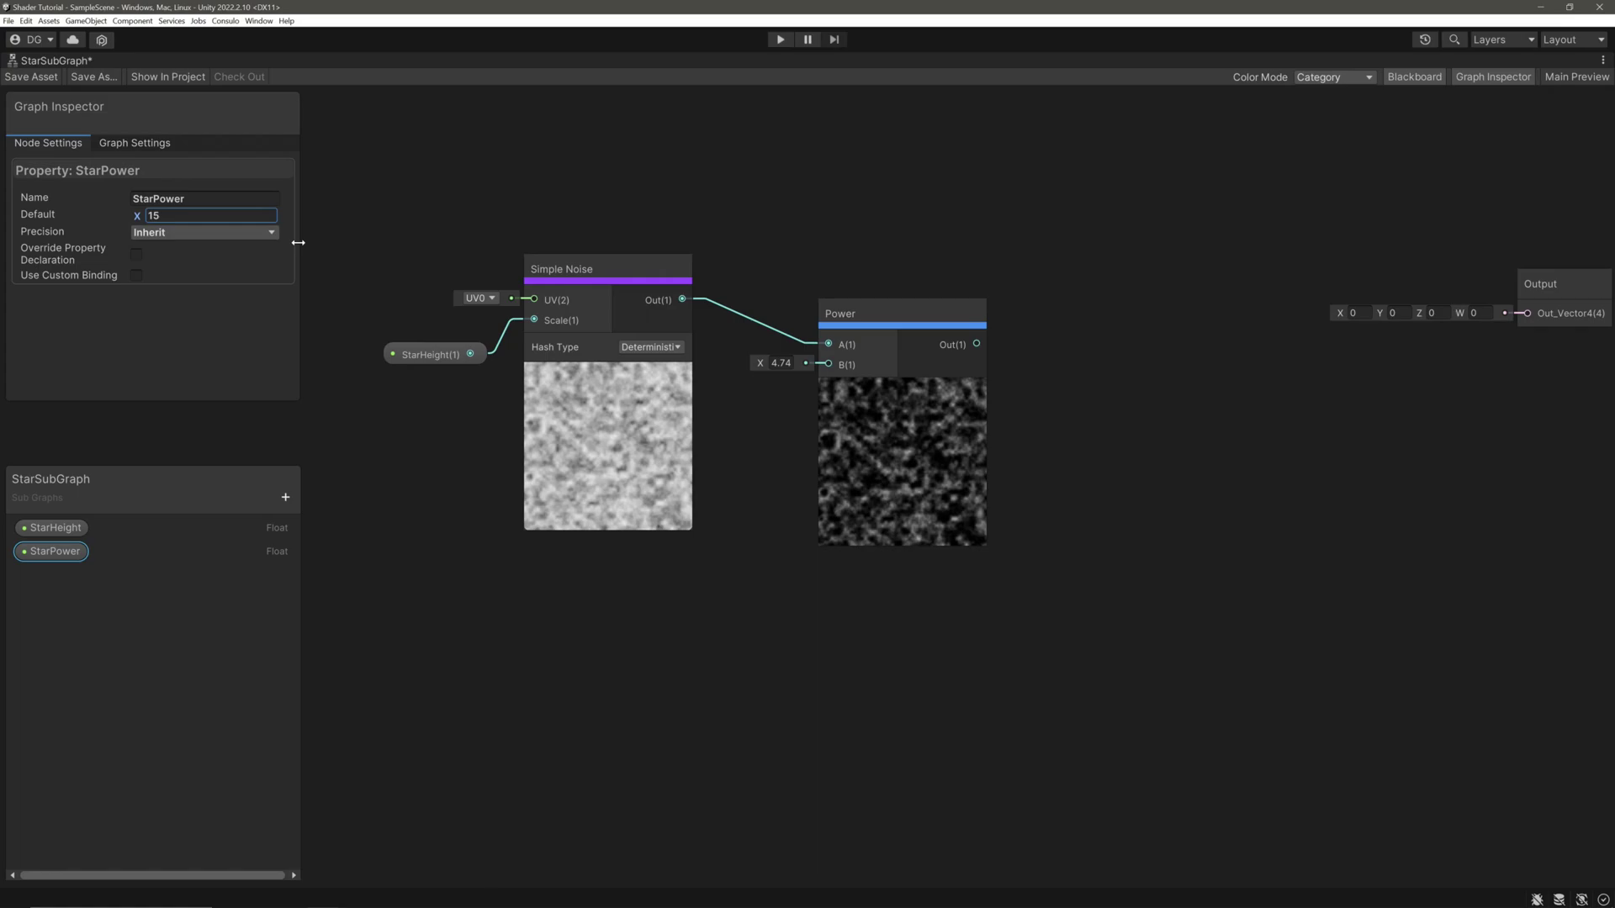
left_click(50, 551)
left_click_drag(597, 560, 597, 559)
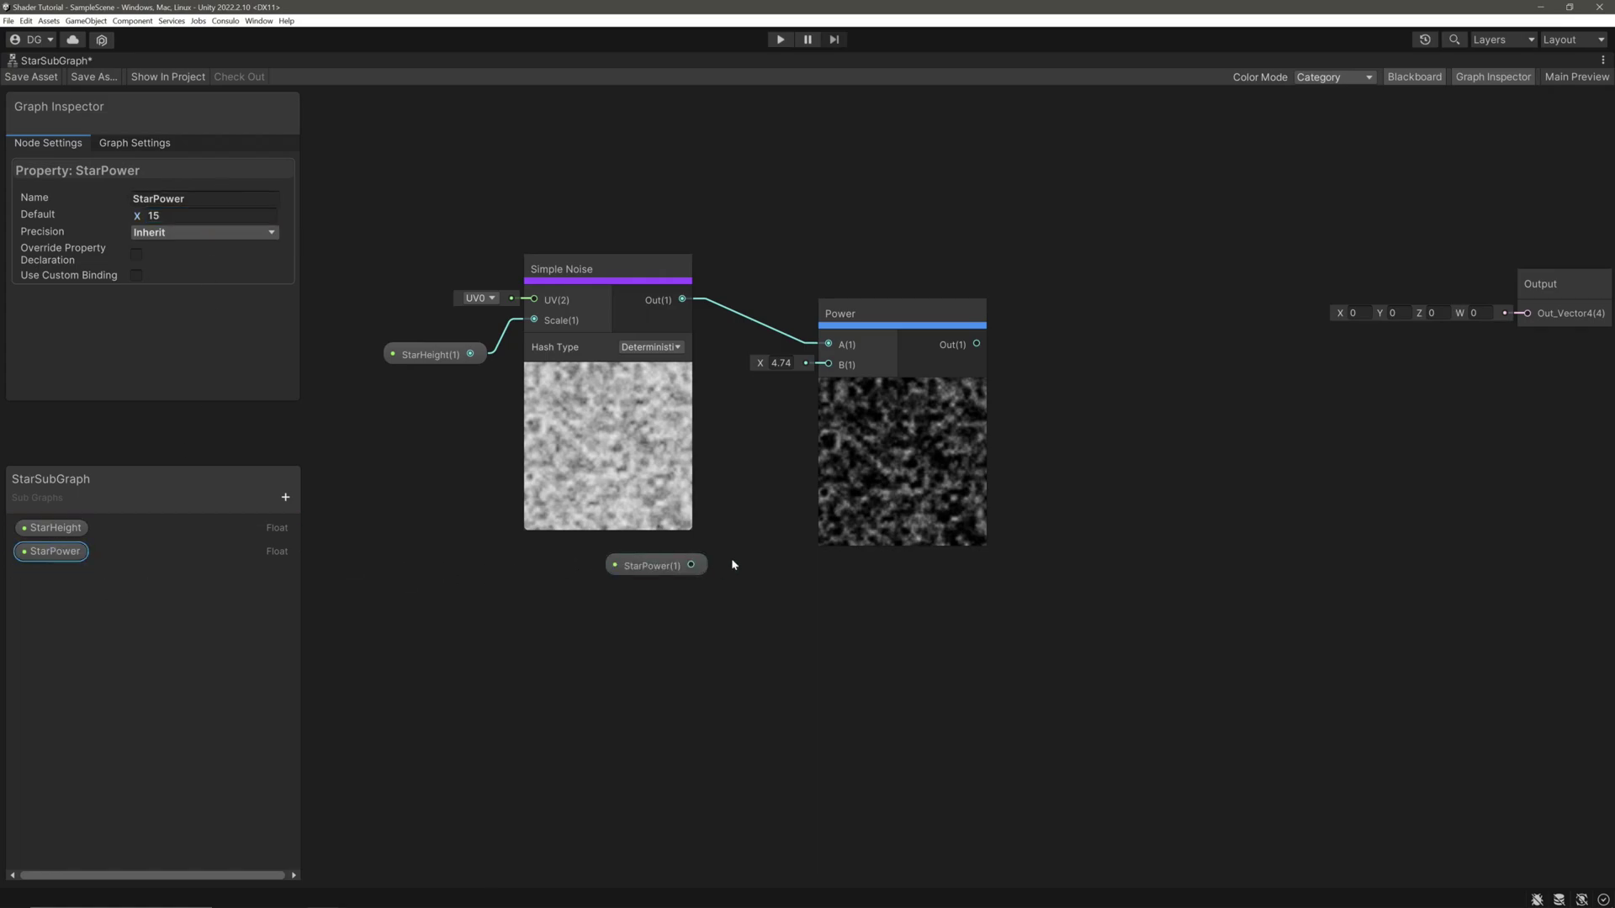
left_click_drag(695, 566, 828, 365)
left_click(683, 565)
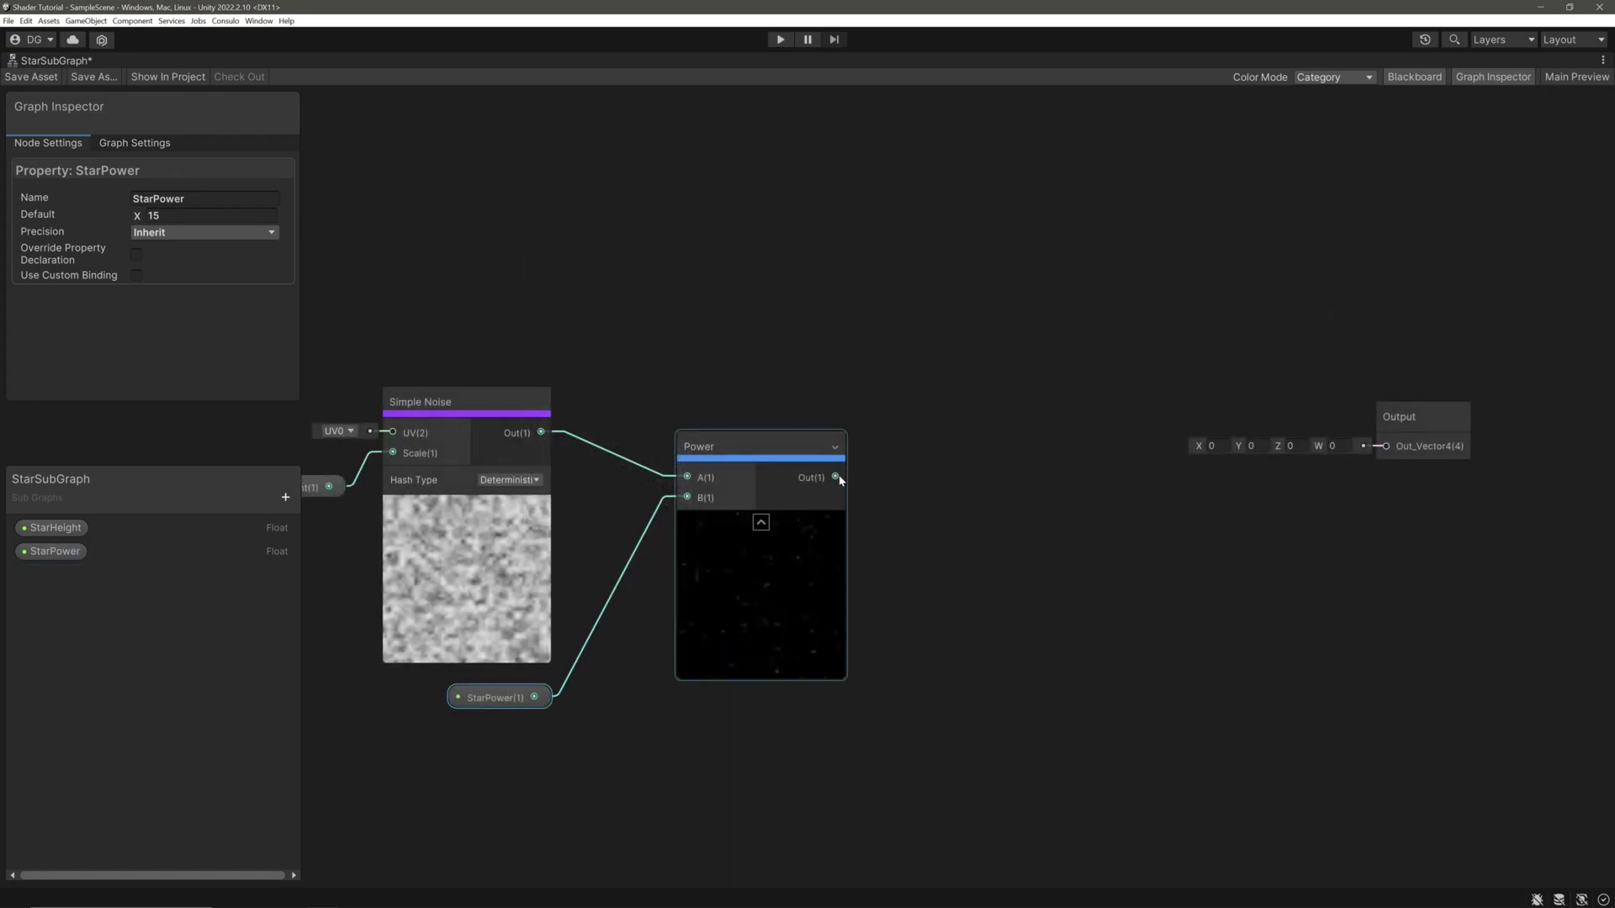
- Add a Multiply node fed by the Power output
left_click_drag(836, 478, 997, 362)
type("mu")
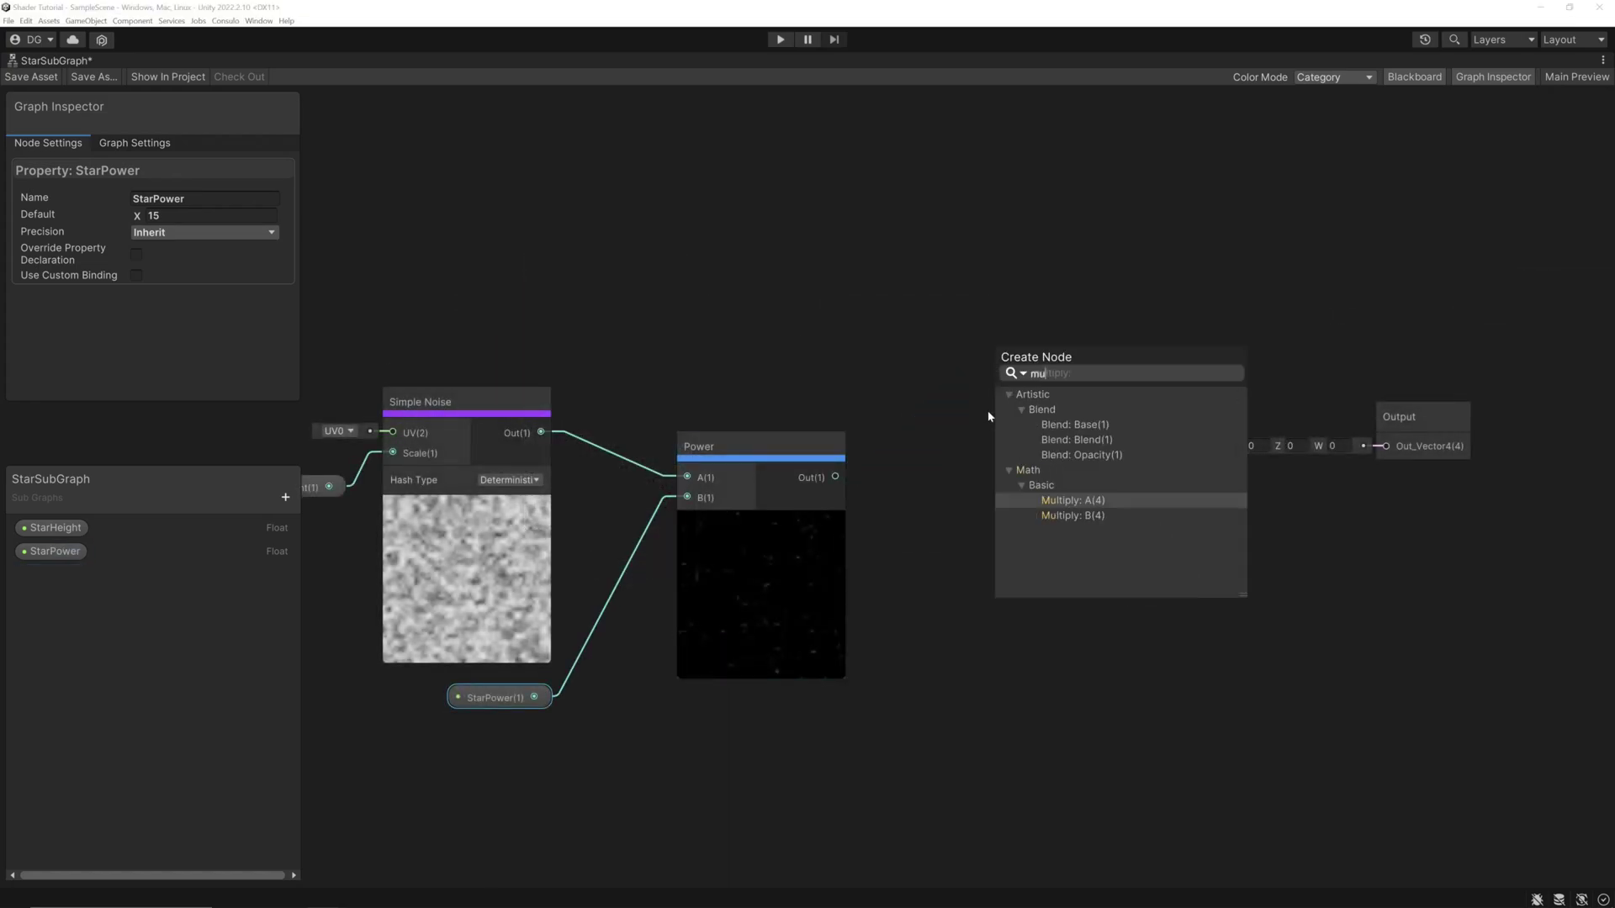
type("l")
key("Down")
key("Return")
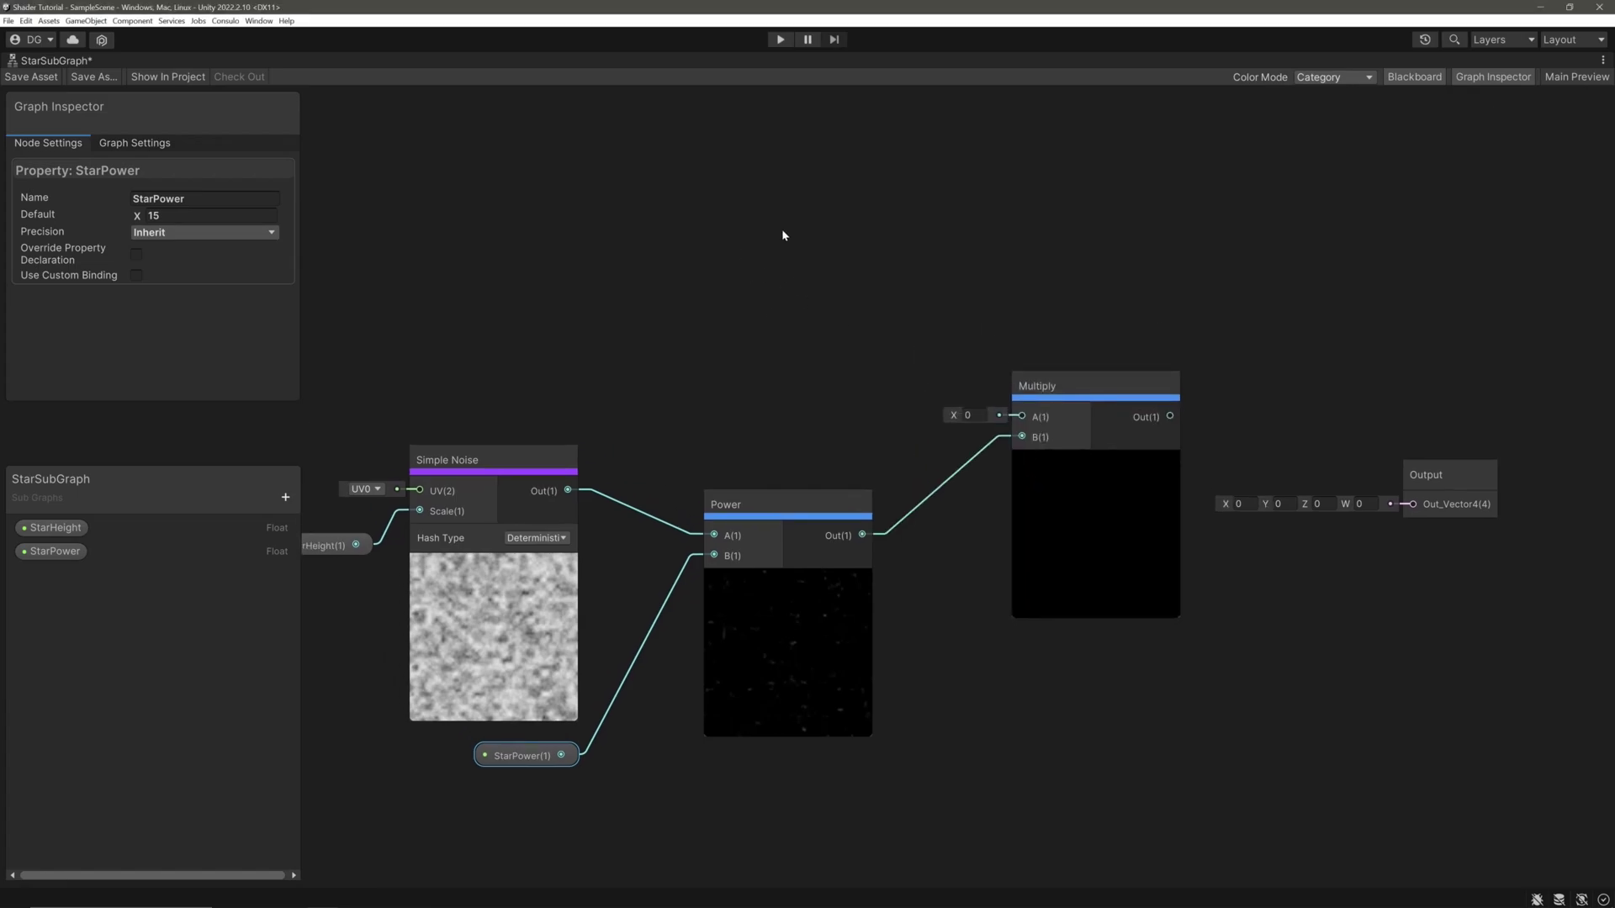
- Add an HDR Color node set to orange 255/171/76 at intensity 10
left_click(782, 235)
key("space")
type("colo")
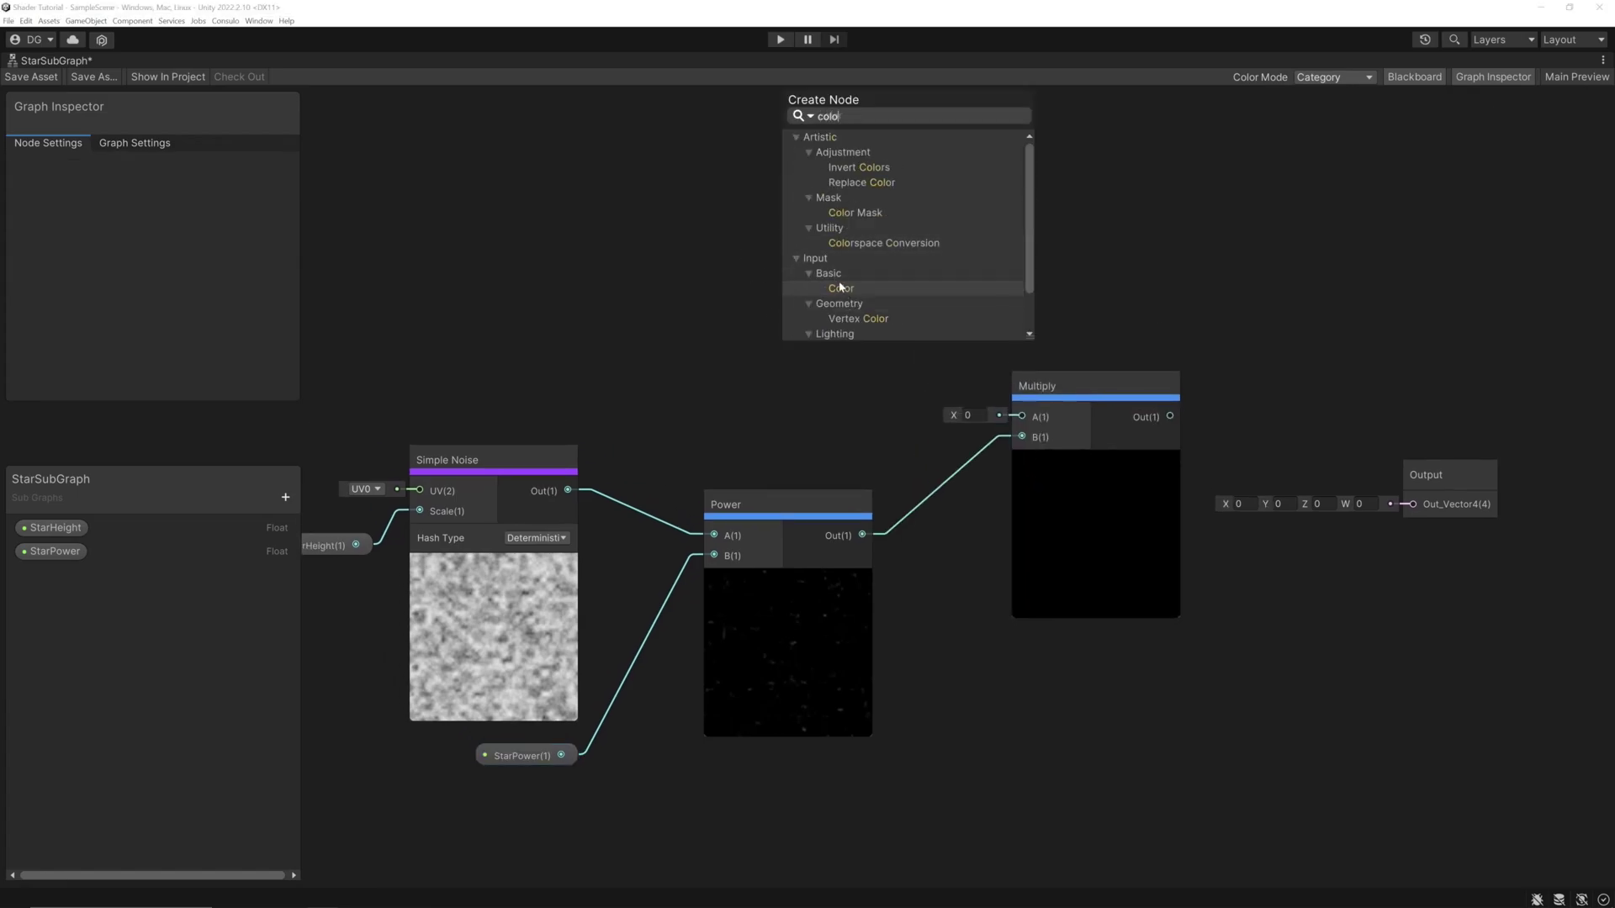
left_click(841, 288)
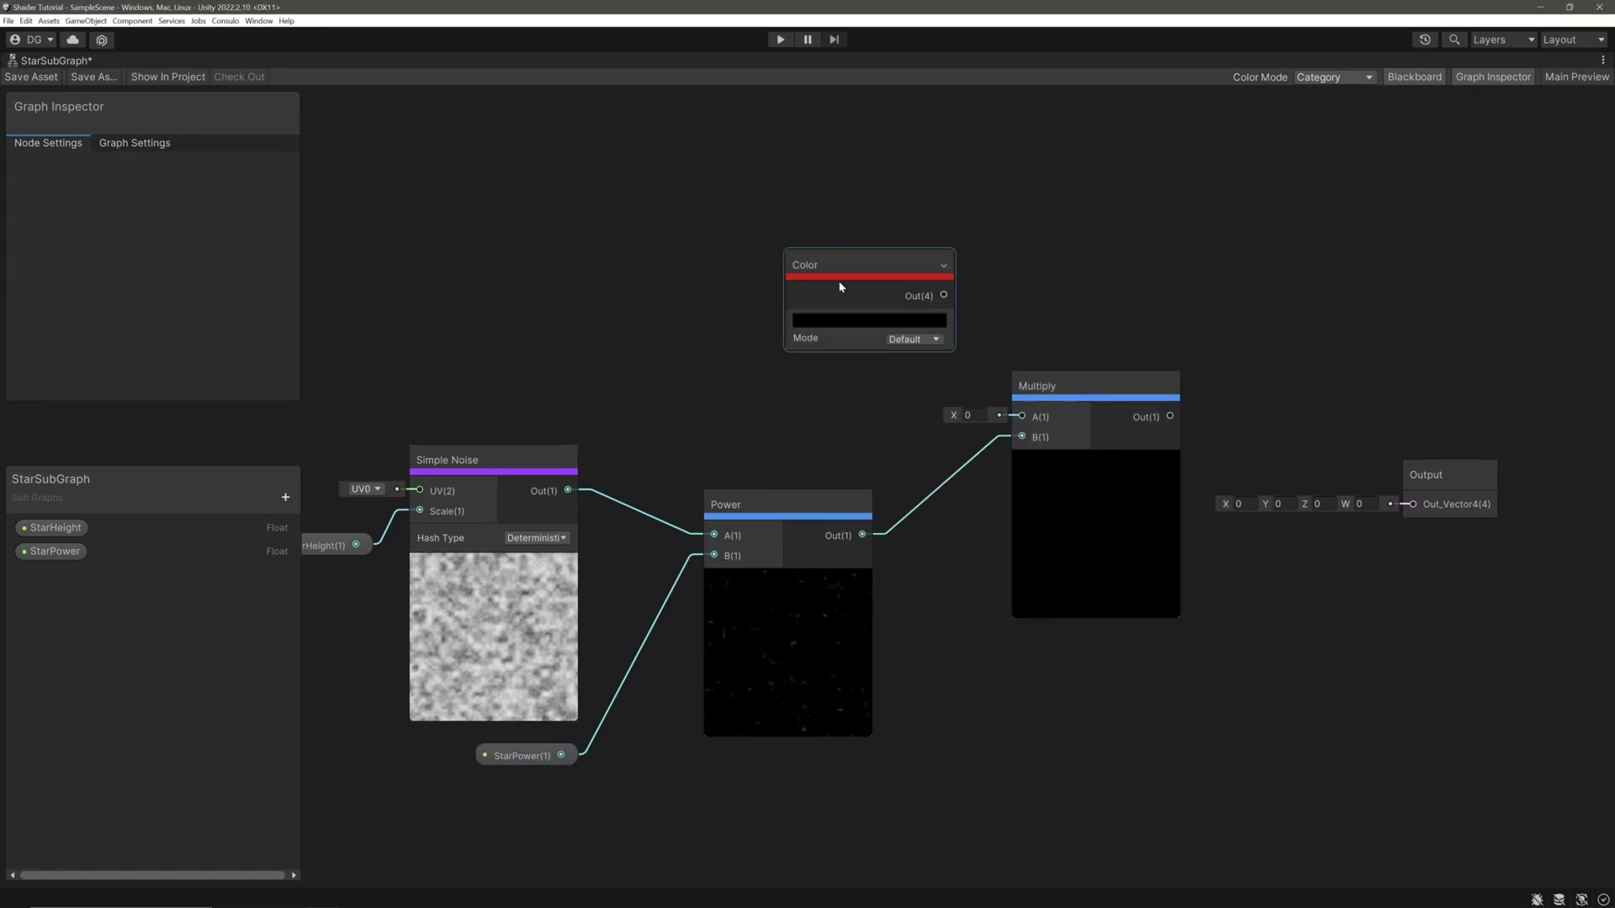
left_click_drag(884, 259, 846, 252)
left_click(875, 332)
left_click(885, 359)
left_click(884, 315)
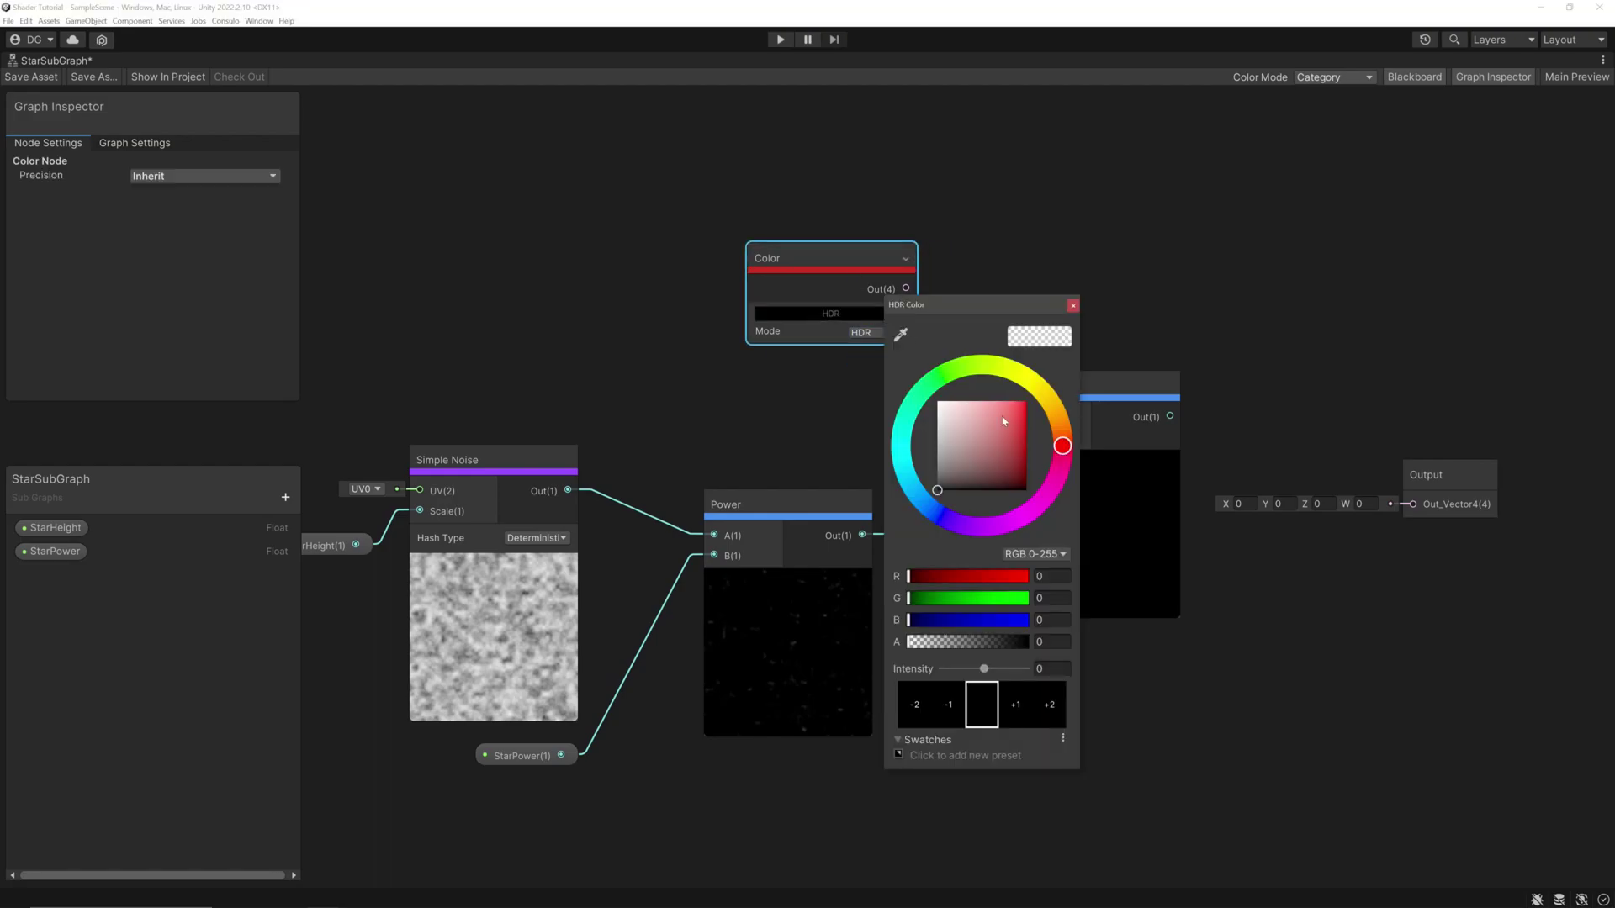
left_click_drag(1013, 420, 999, 402)
left_click_drag(1062, 446, 1050, 404)
left_click_drag(984, 669, 1043, 668)
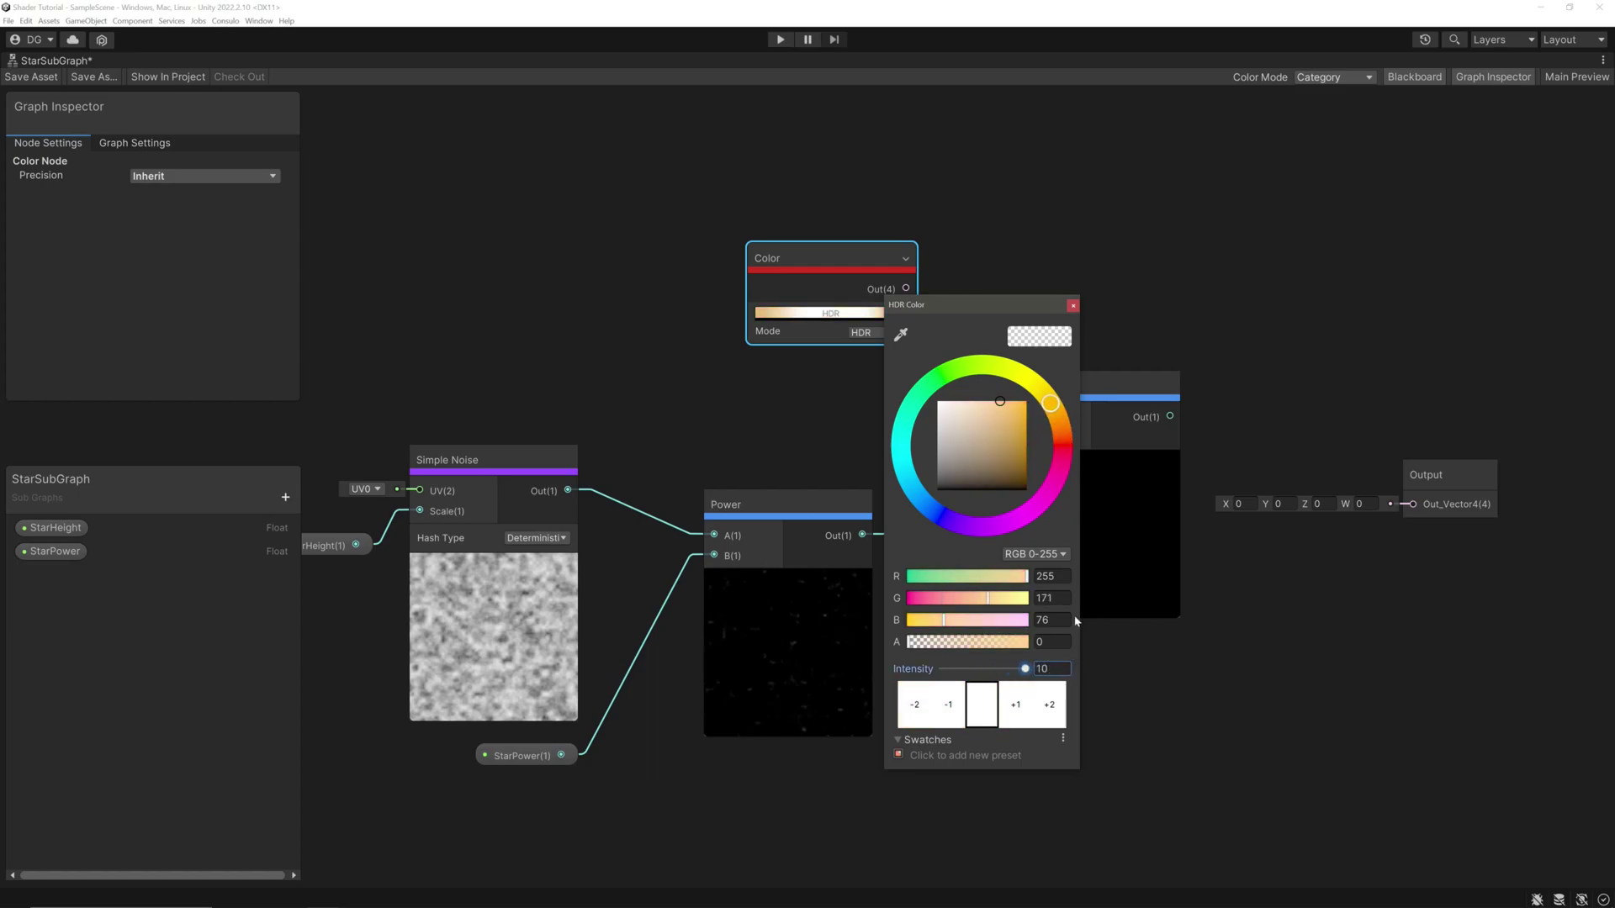
left_click(1074, 305)
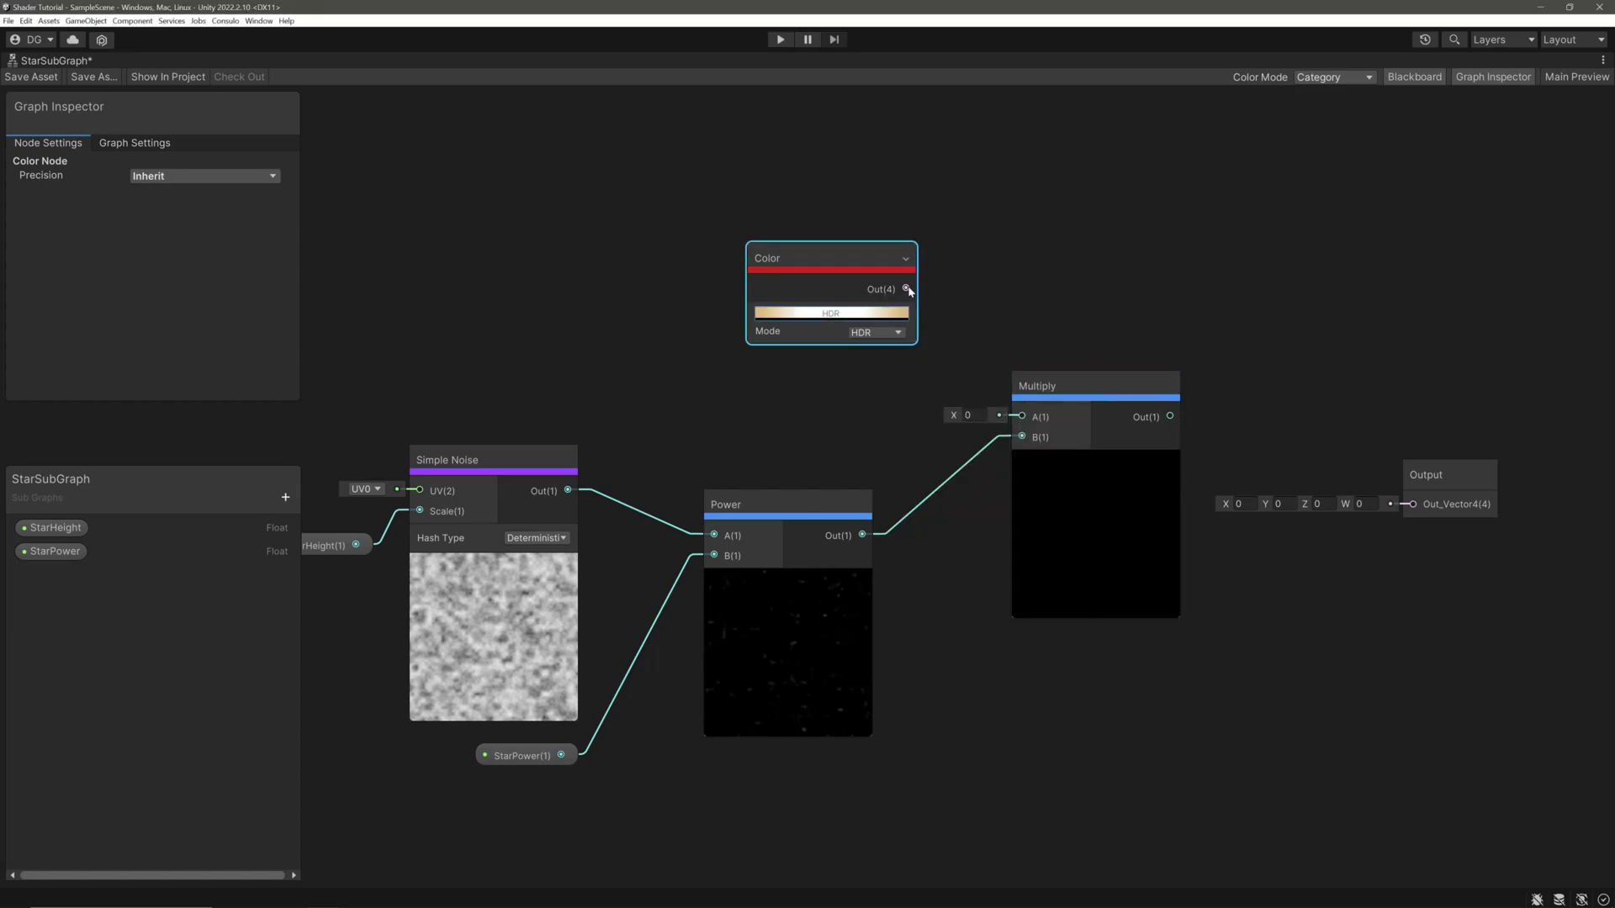
- Multiply the noise by the colour, output it as Stars, and save the subgraph
left_click_drag(907, 289, 1022, 416)
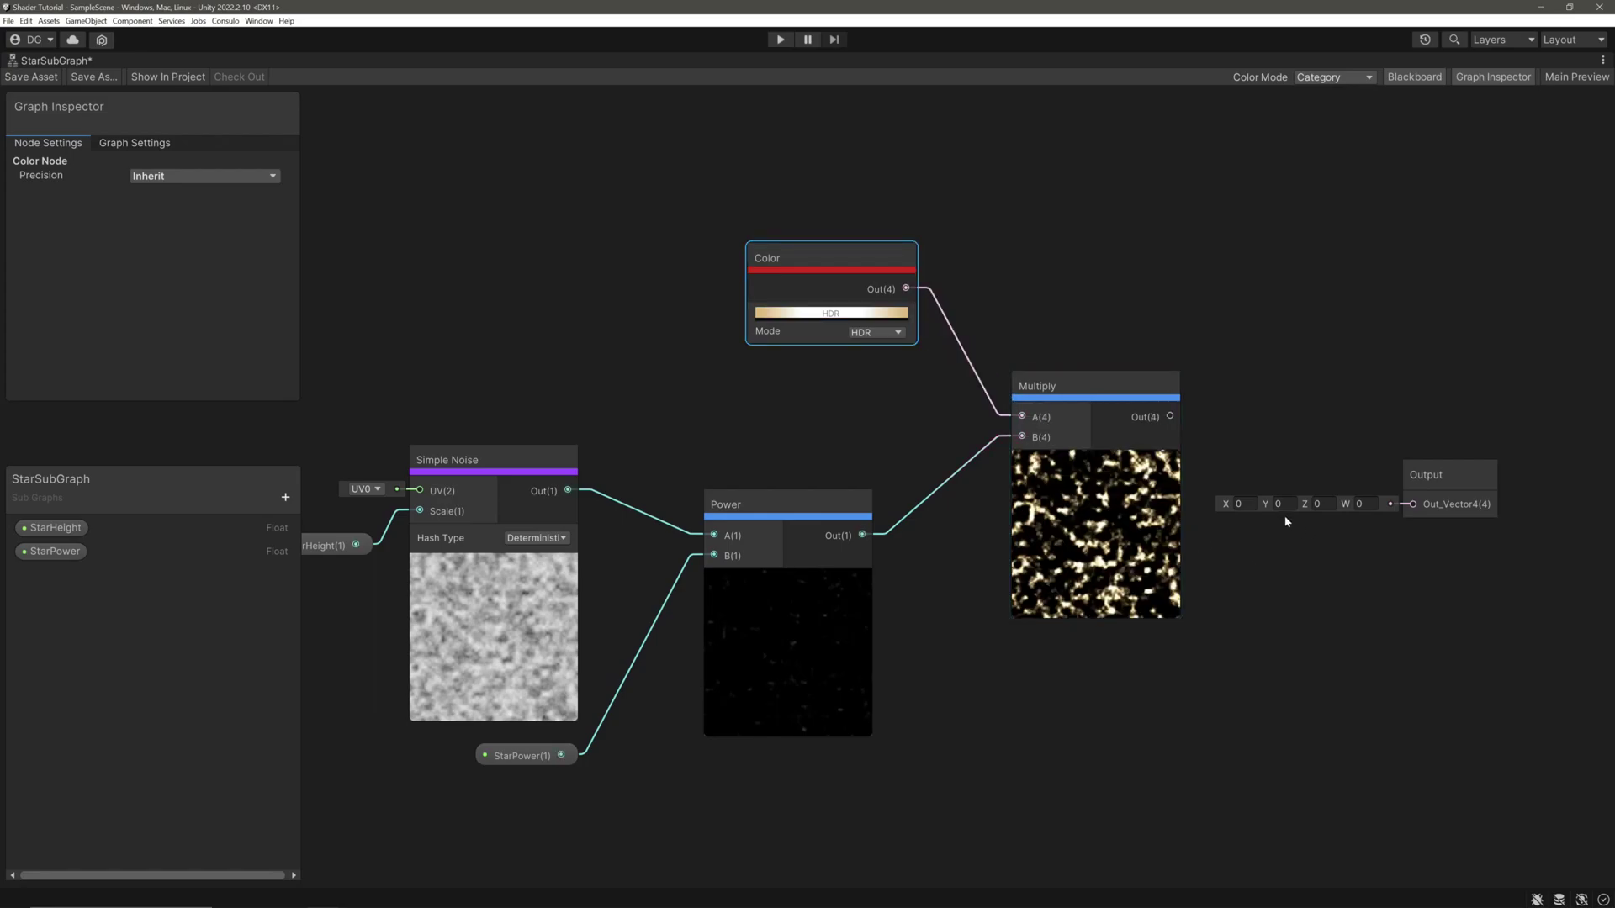
left_click_drag(1170, 416, 1423, 513)
left_click(1445, 476)
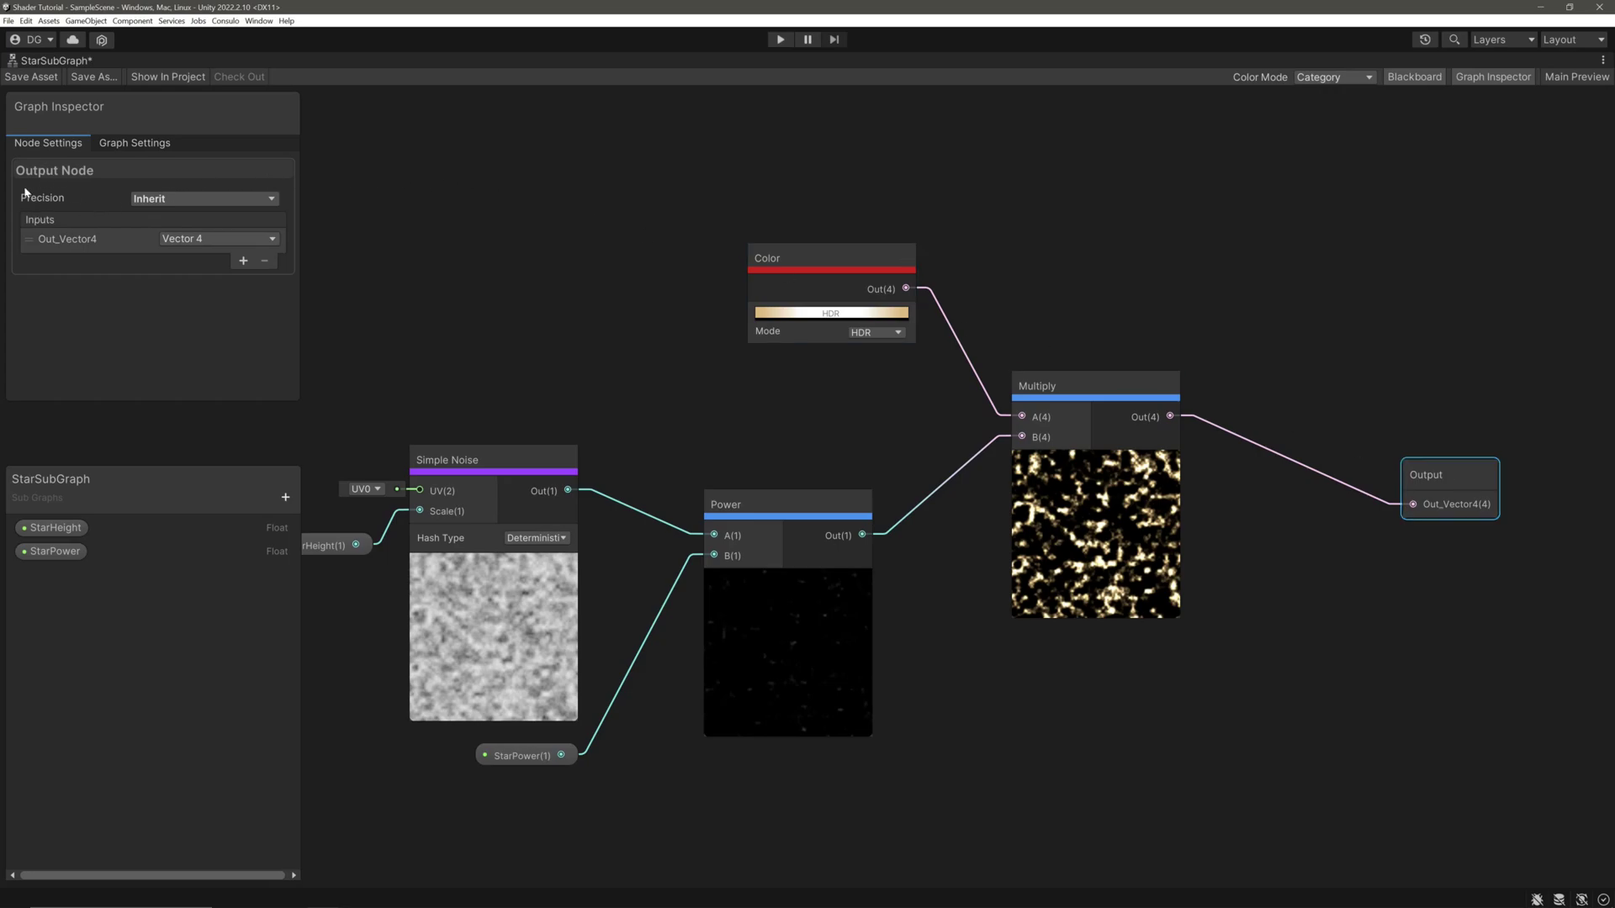
double_click(84, 241)
type("Stars")
key("Return")
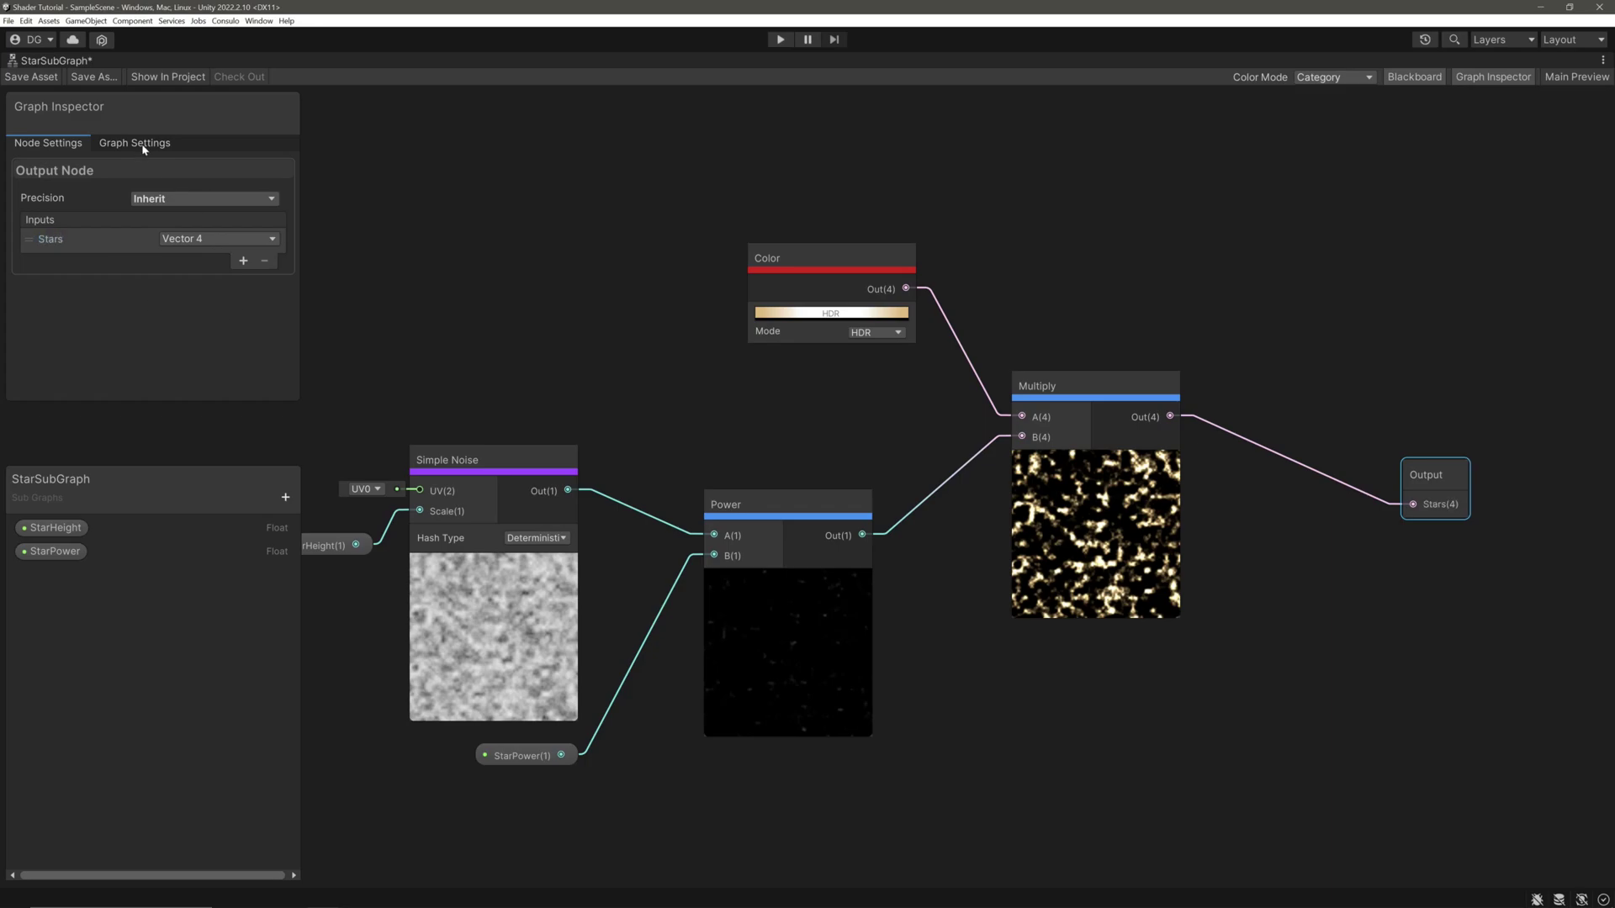
left_click(31, 76)
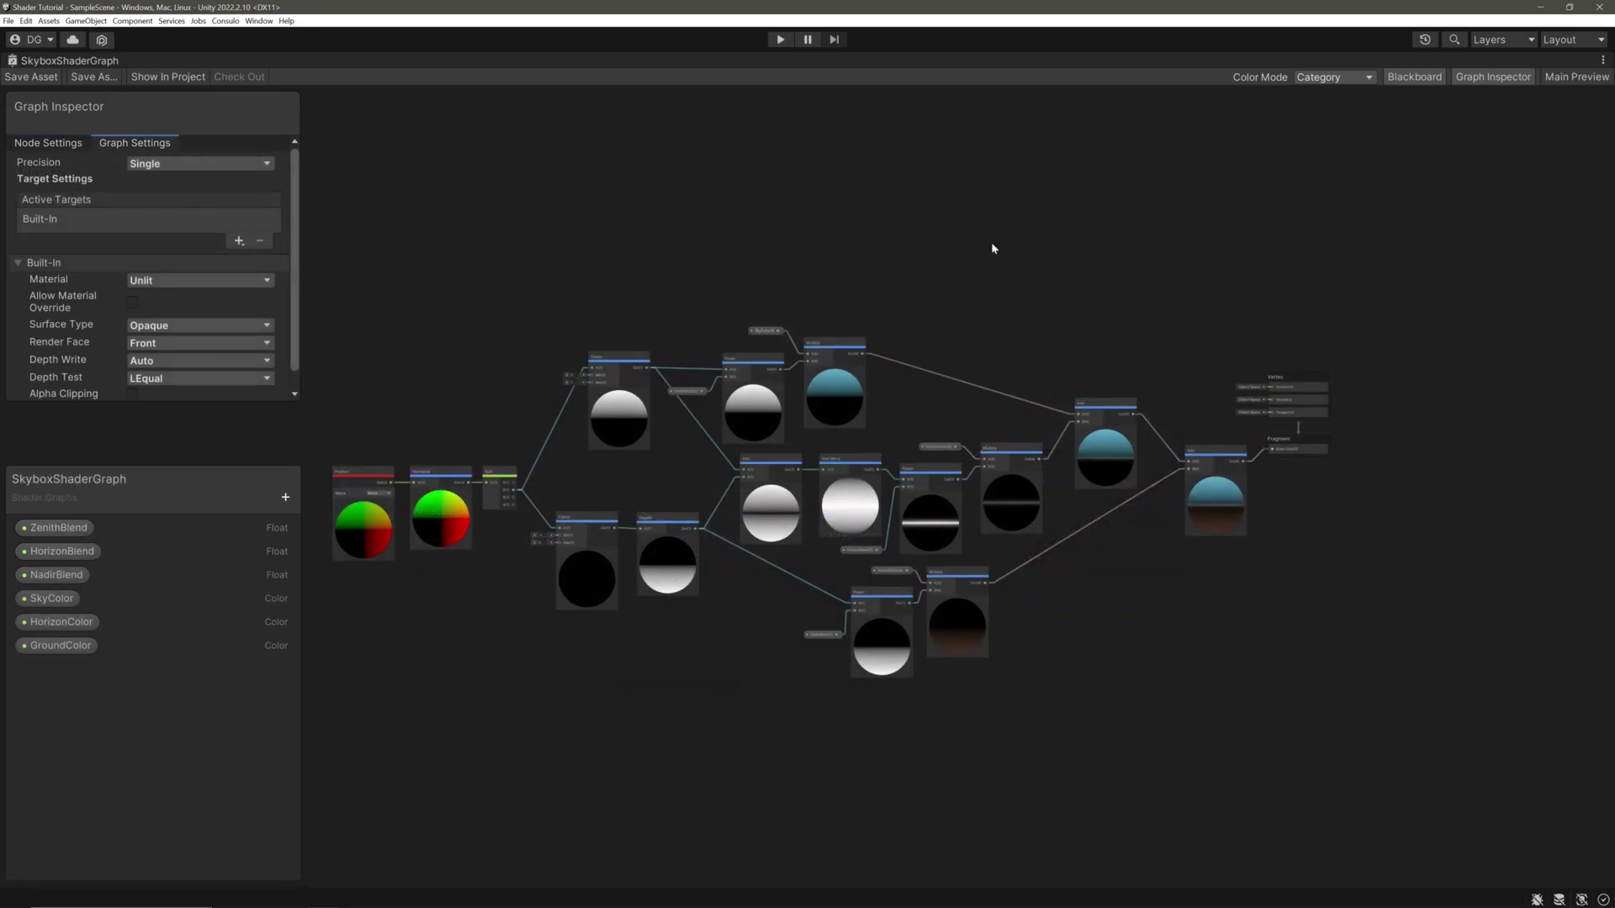
- Drop a StarSubGraph node into the SkyboxShaderGraph
key("shift+space")
left_click_drag(1418, 633, 572, 263)
left_click_drag(573, 264, 573, 263)
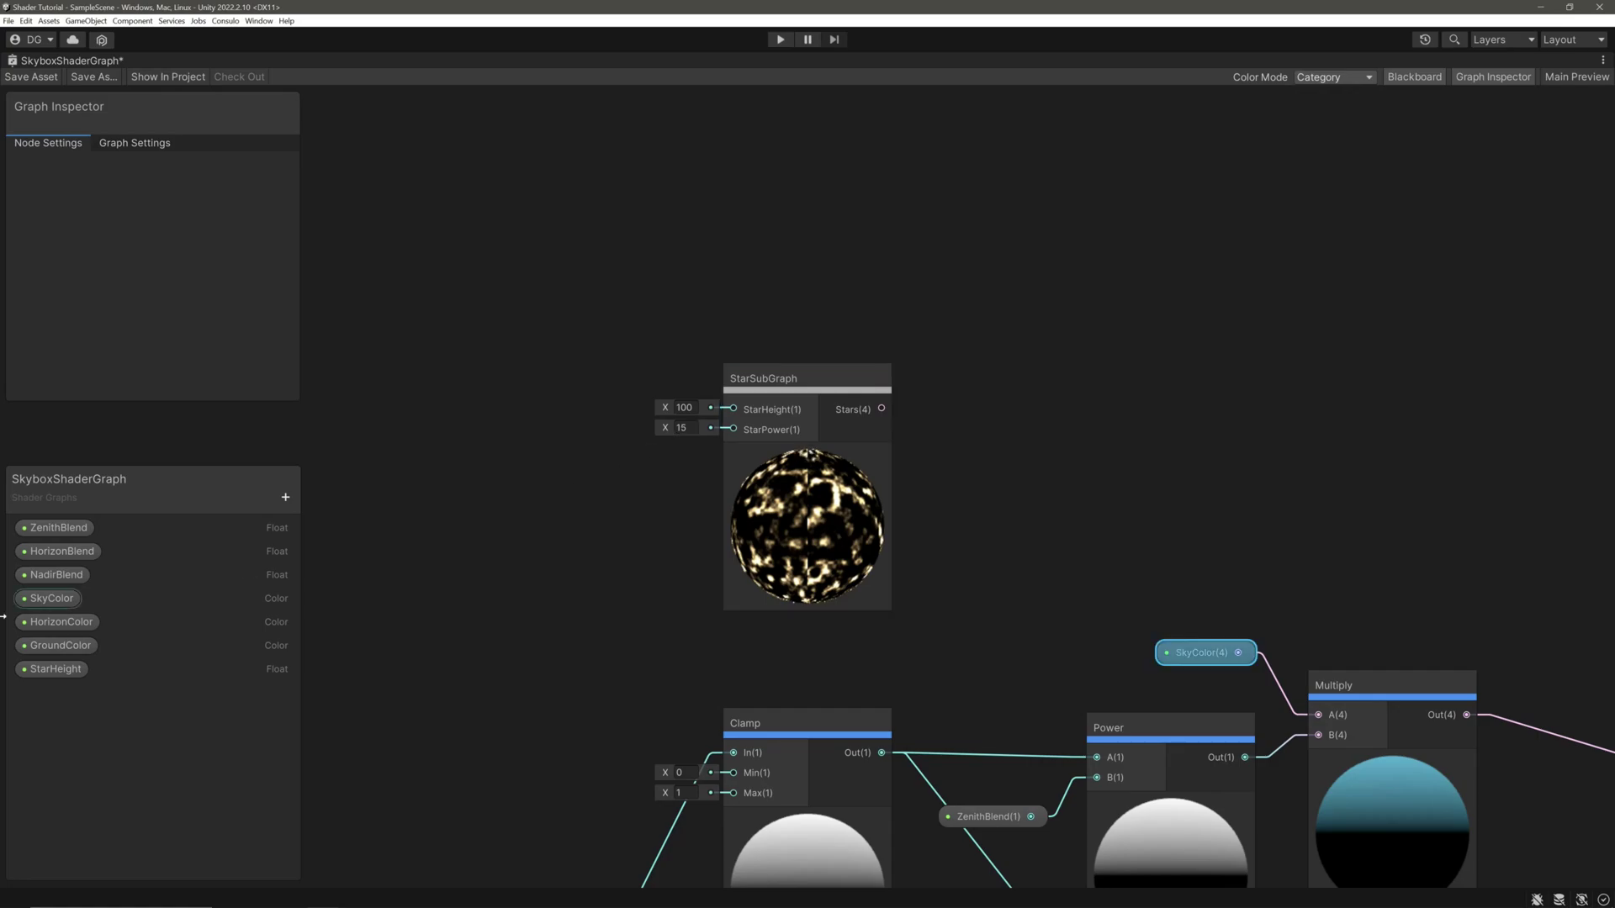
- Create a StarHeight Float property defaulting to 100 and wire it to the subgraph's StarHeight input
left_click(285, 497)
left_click(383, 523)
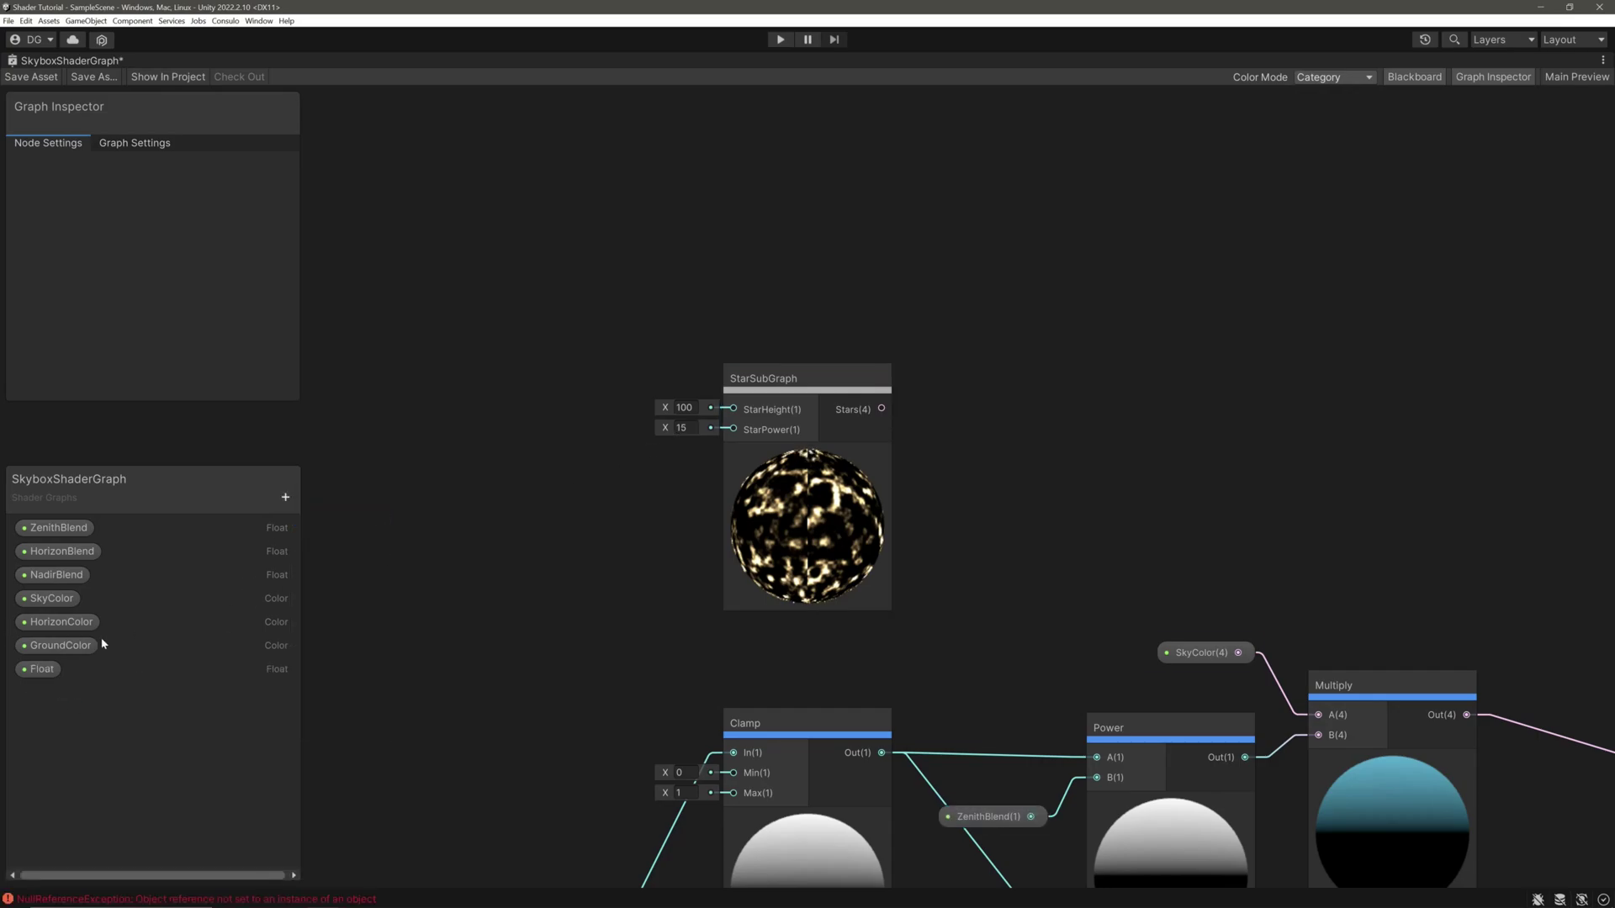
left_click(169, 200)
type("StarHeight")
key("Return")
left_click(178, 232)
type("100")
key("Return")
left_click_drag(500, 437, 593, 383)
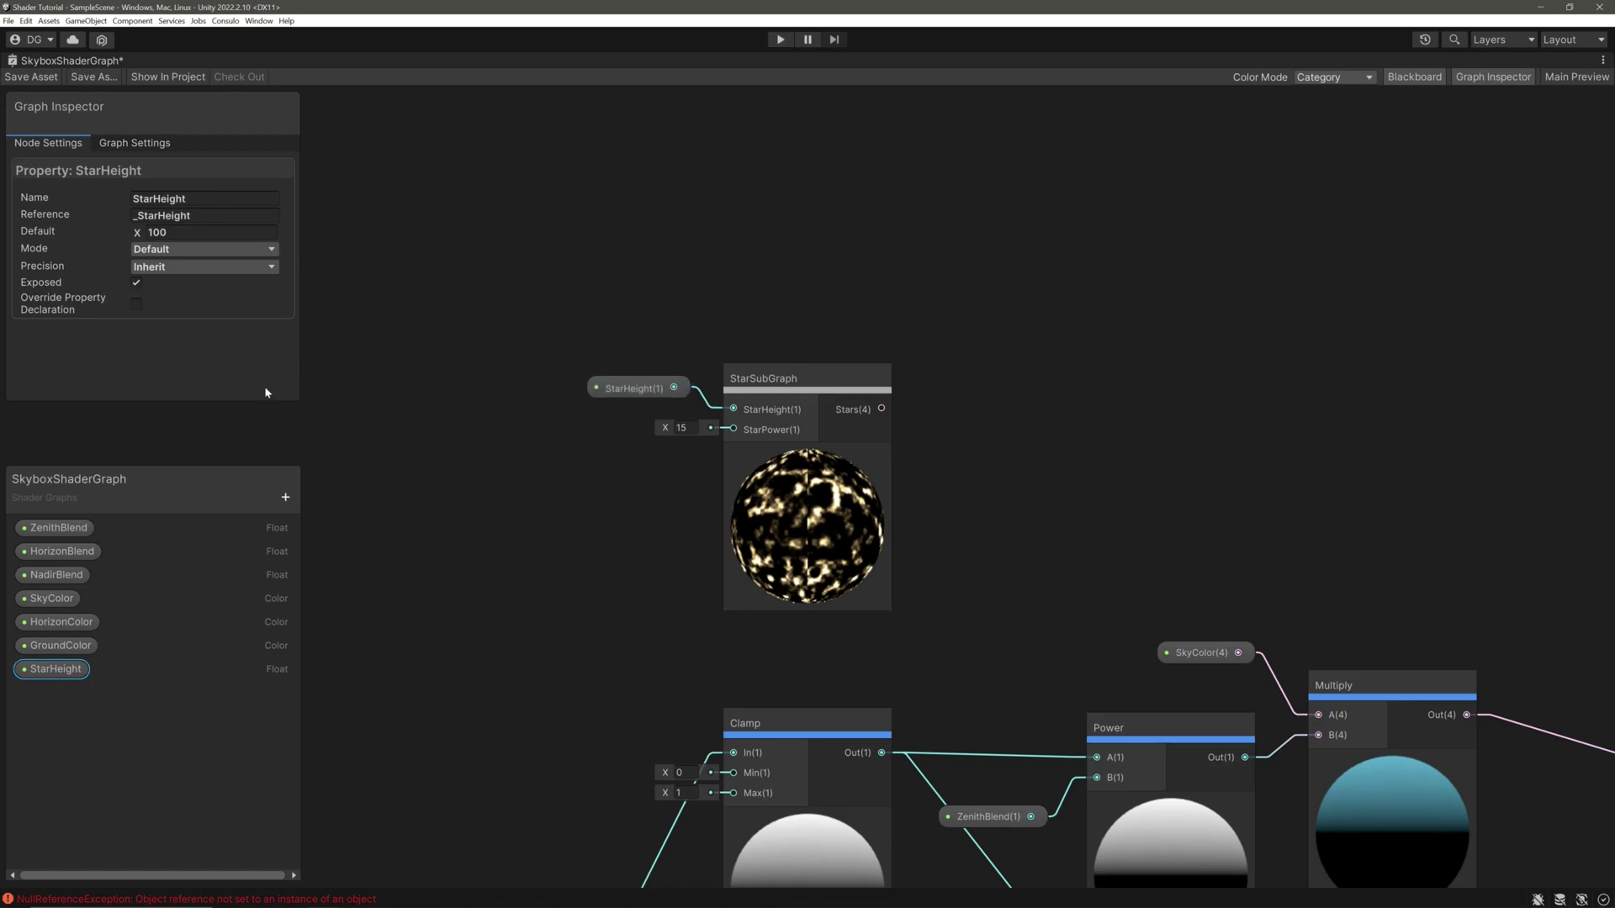
- Create a StarPower Float property defaulting to 30 and wire it to the subgraph's StarPower input
left_click(286, 497)
left_click(324, 522)
left_click(197, 200)
type("StarPower")
left_click(197, 230)
type("30")
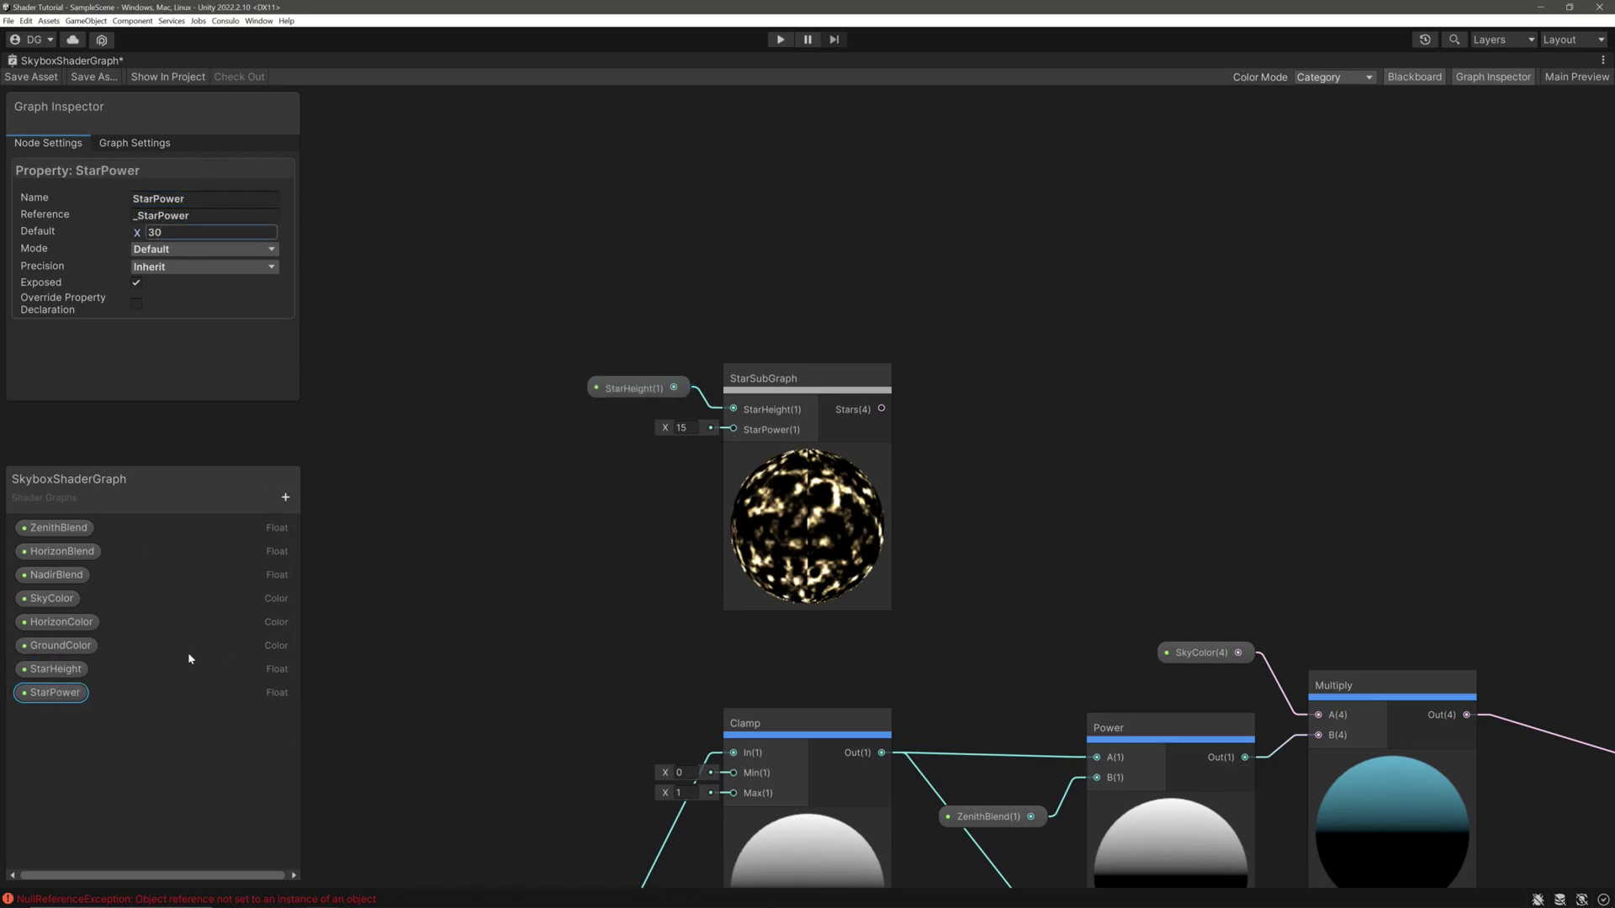
left_click_drag(55, 692, 642, 435)
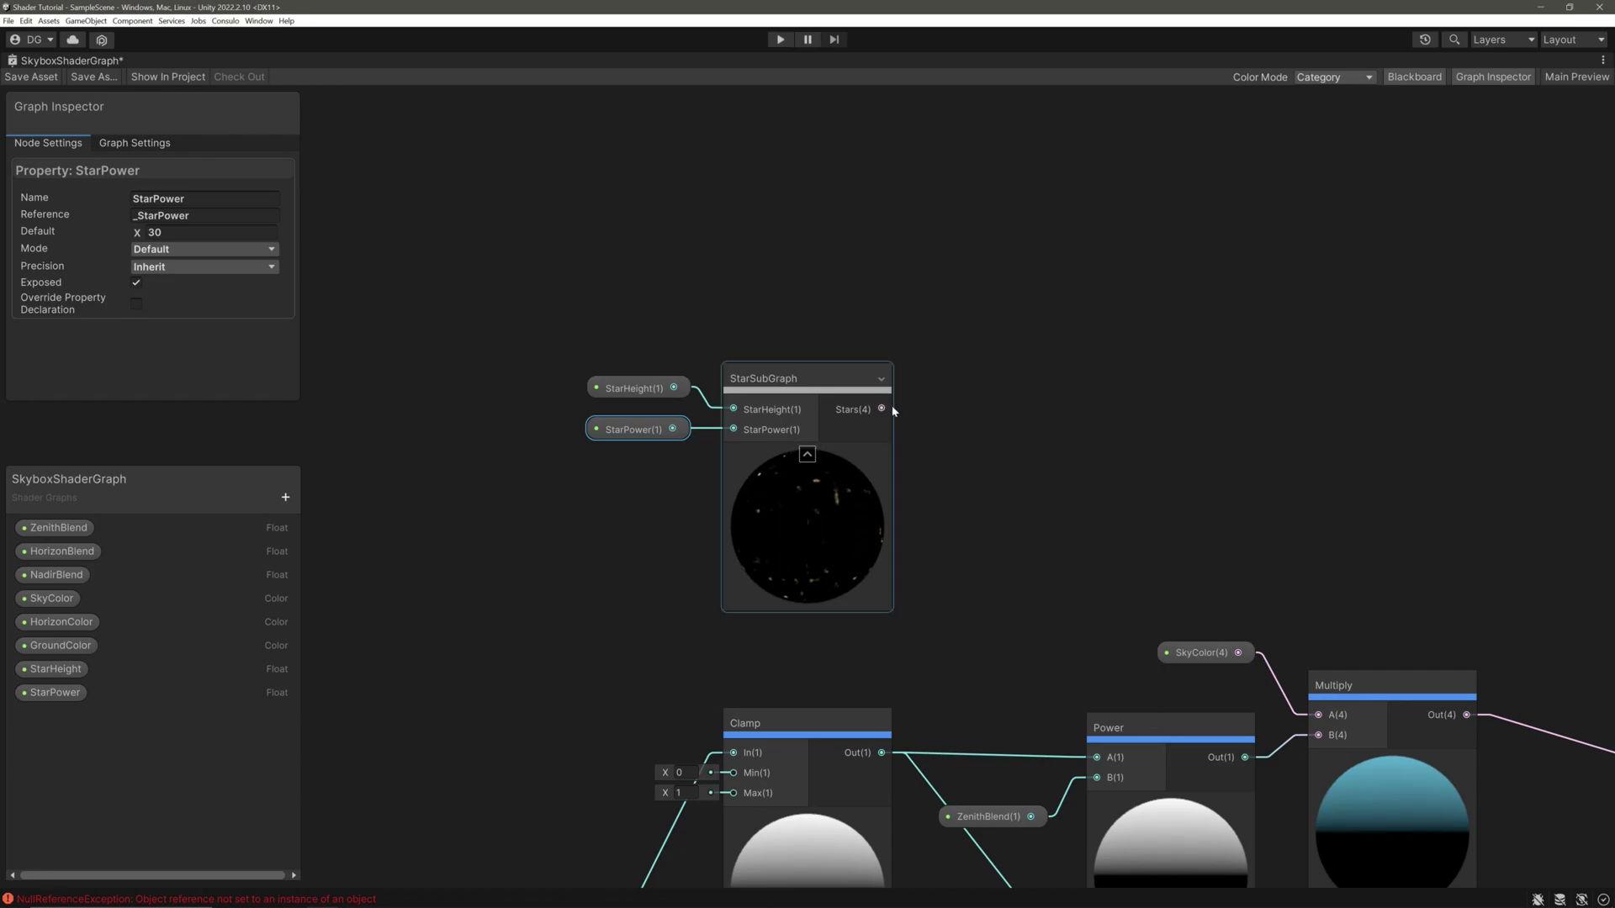
- Add the stars to the sky colour with an Add node feeding Base Color
scroll(1190, 508, "down", 6)
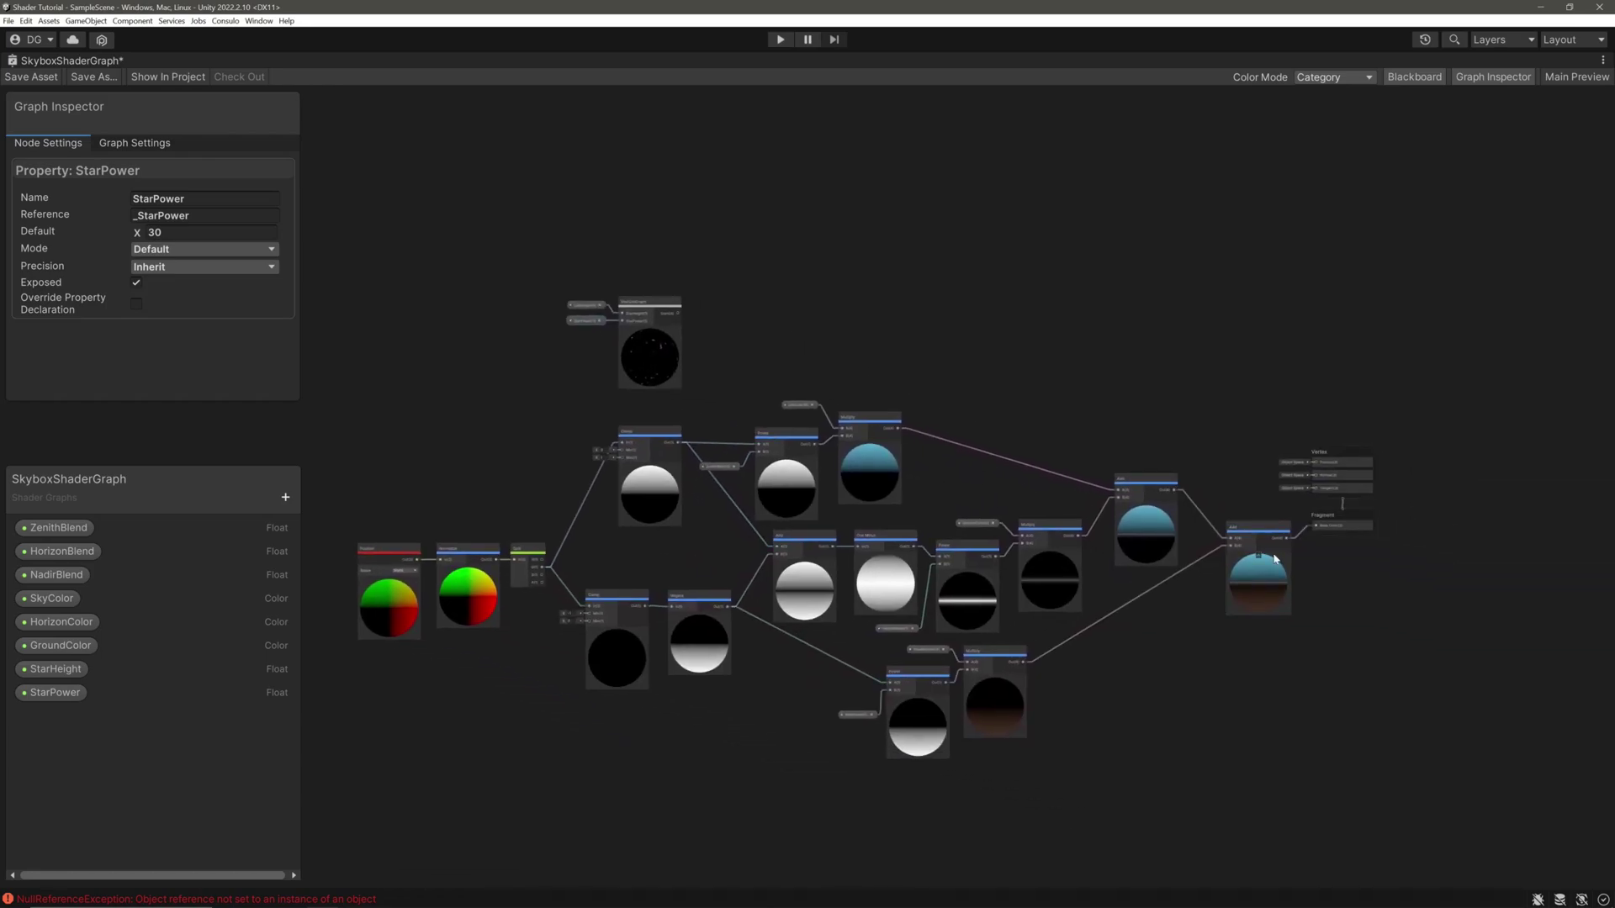
left_click_drag(682, 316, 1113, 356)
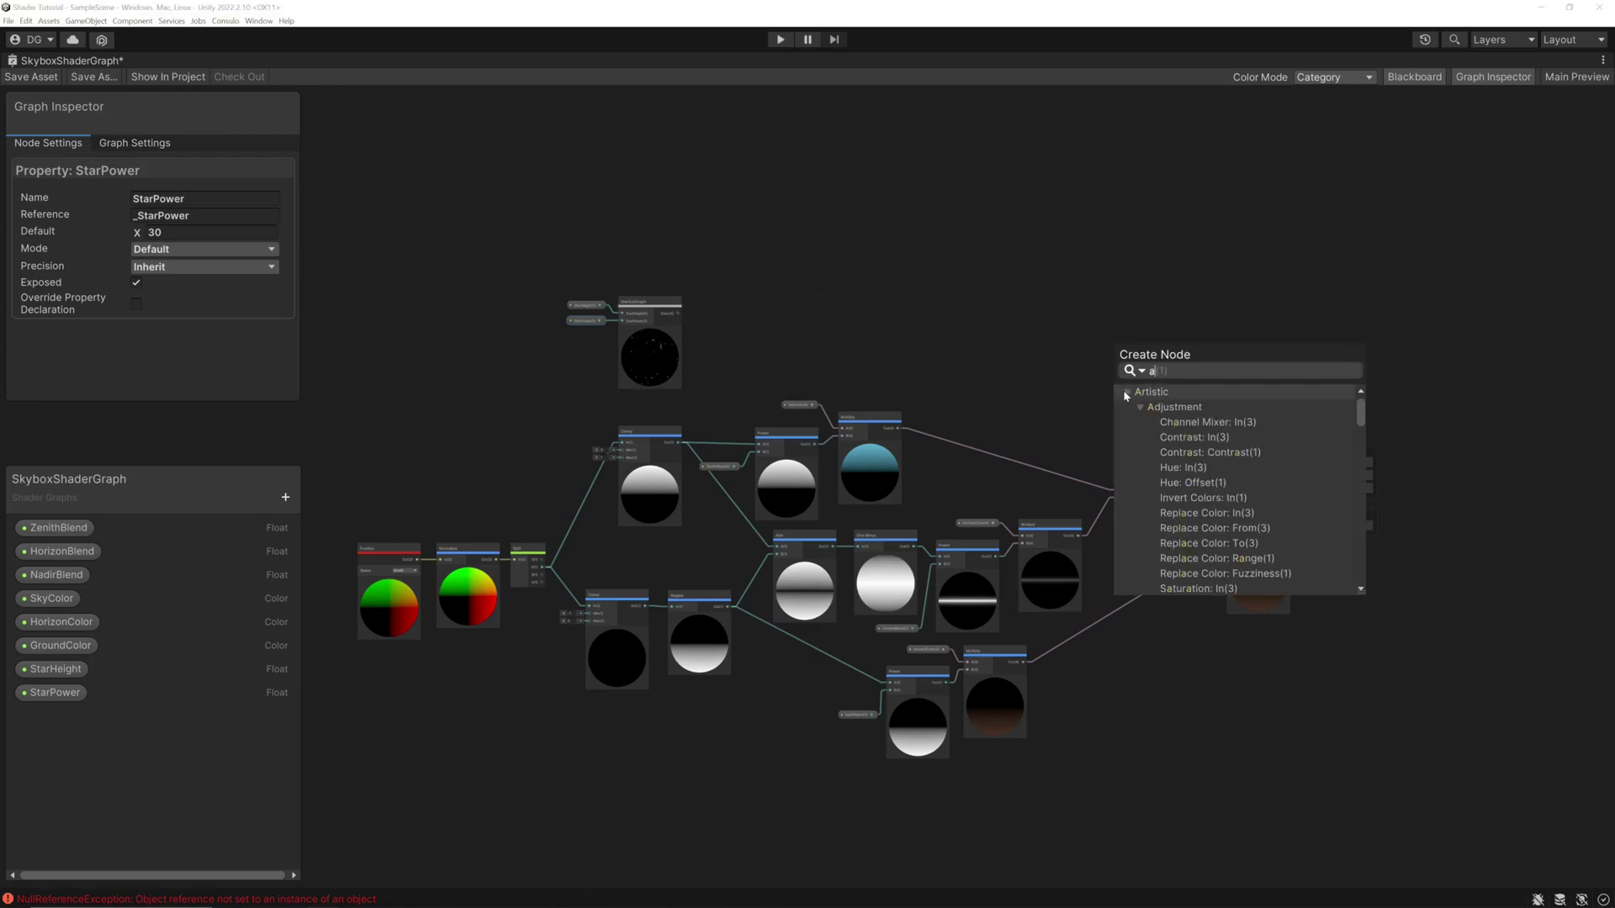
type("add")
left_click(1141, 414)
left_click_drag(1382, 450, 1491, 451)
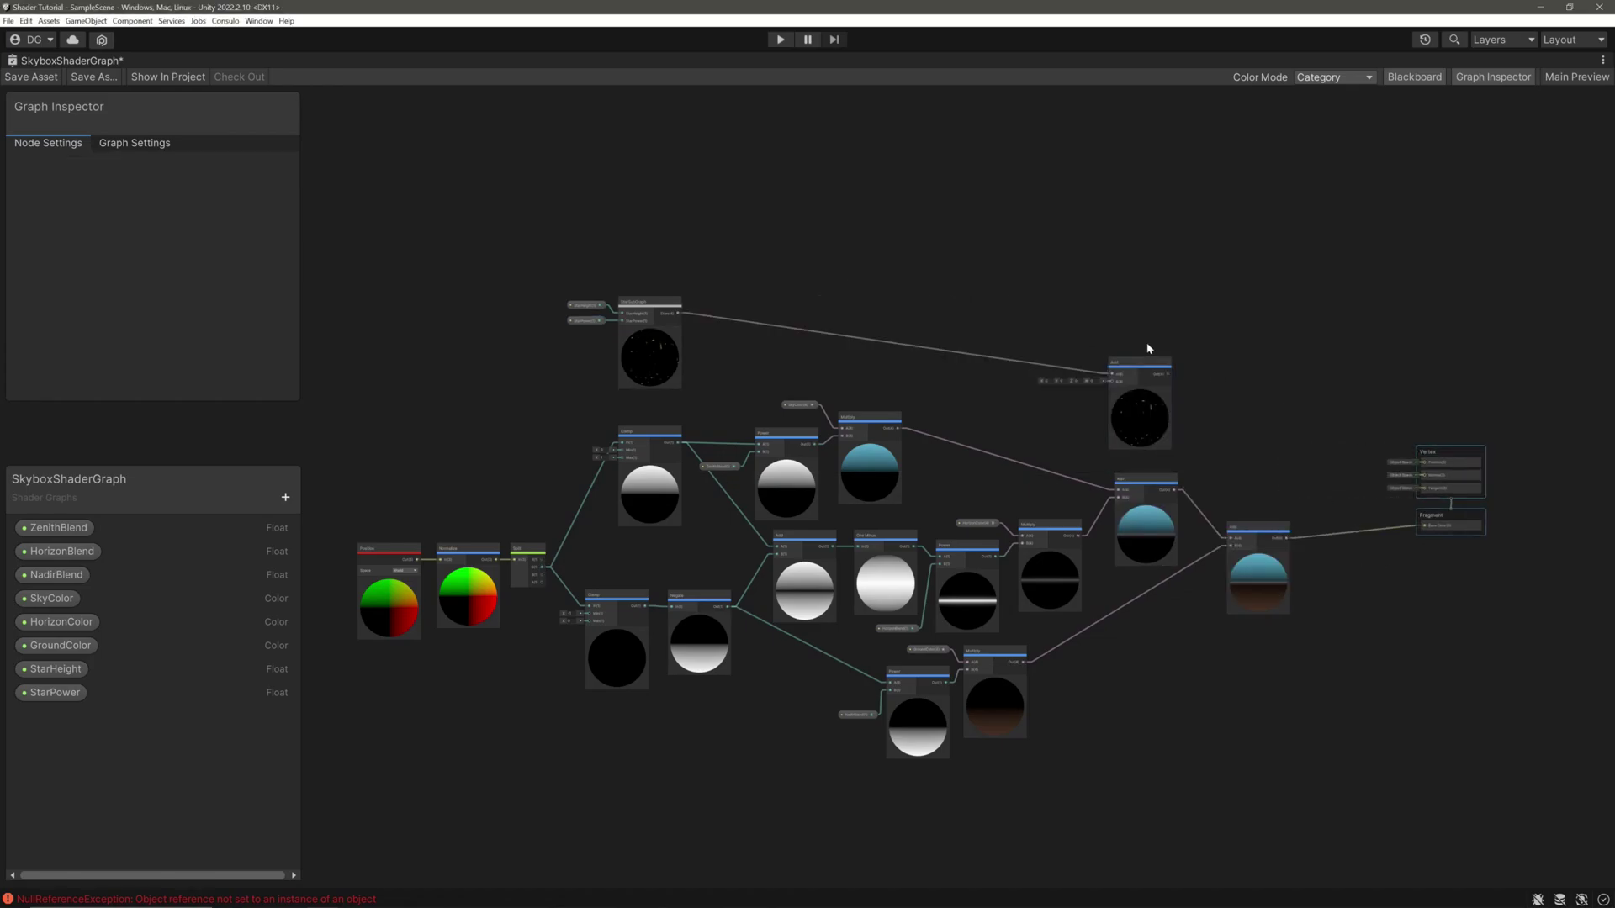
left_click_drag(1143, 369, 1294, 379)
left_click_drag(1287, 543, 1423, 525)
left_click_drag(1299, 378, 1343, 439)
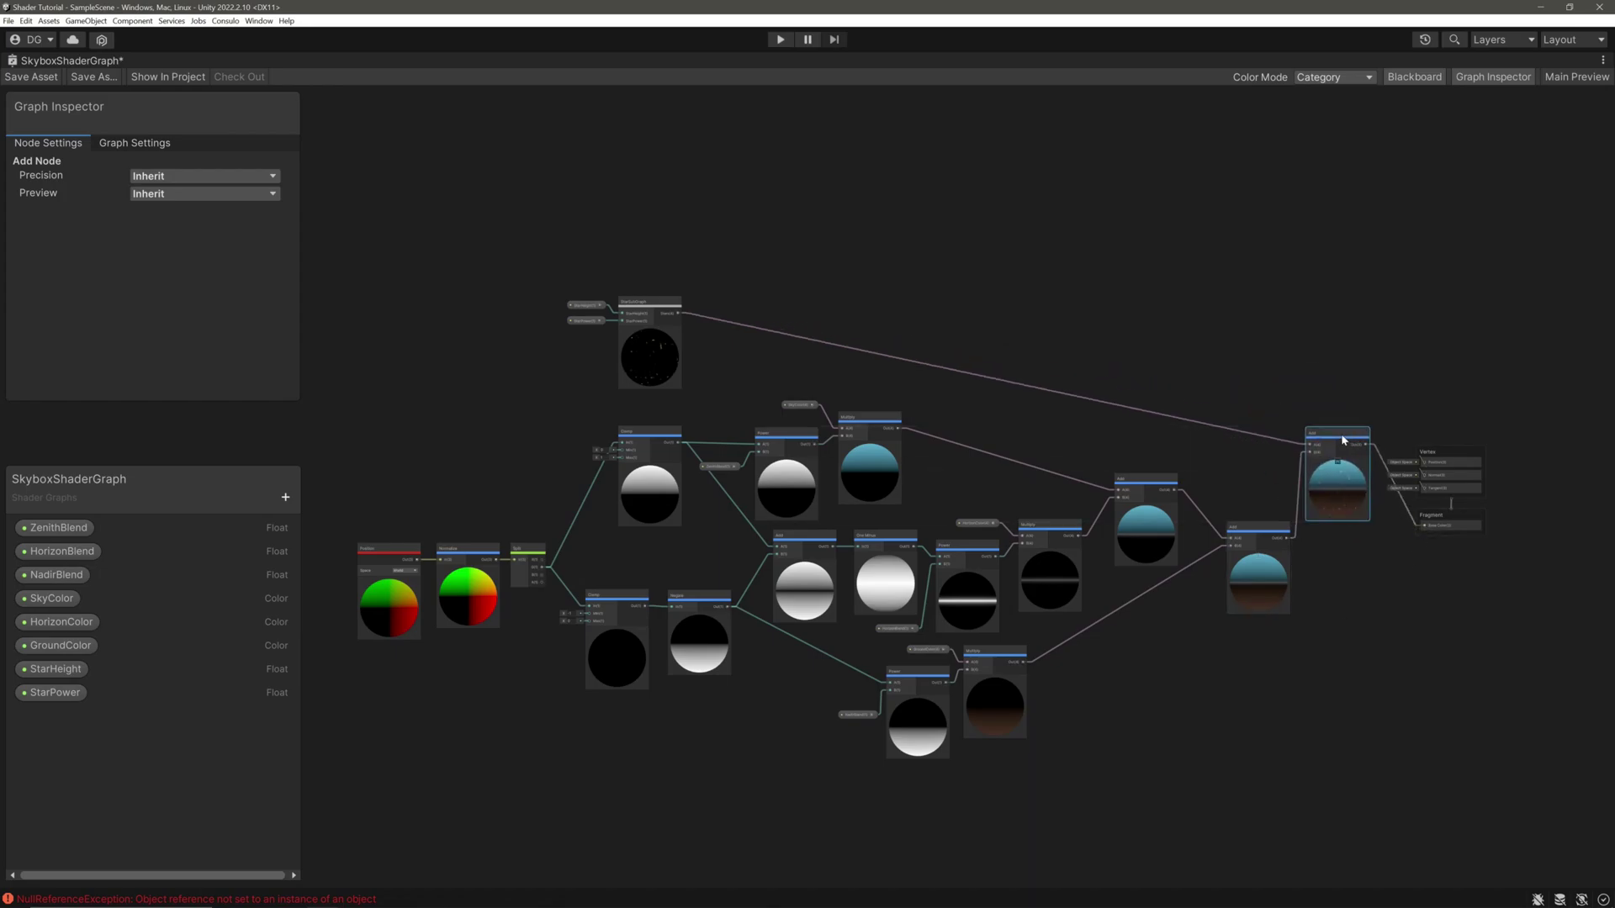
left_click_drag(1447, 461, 1443, 398)
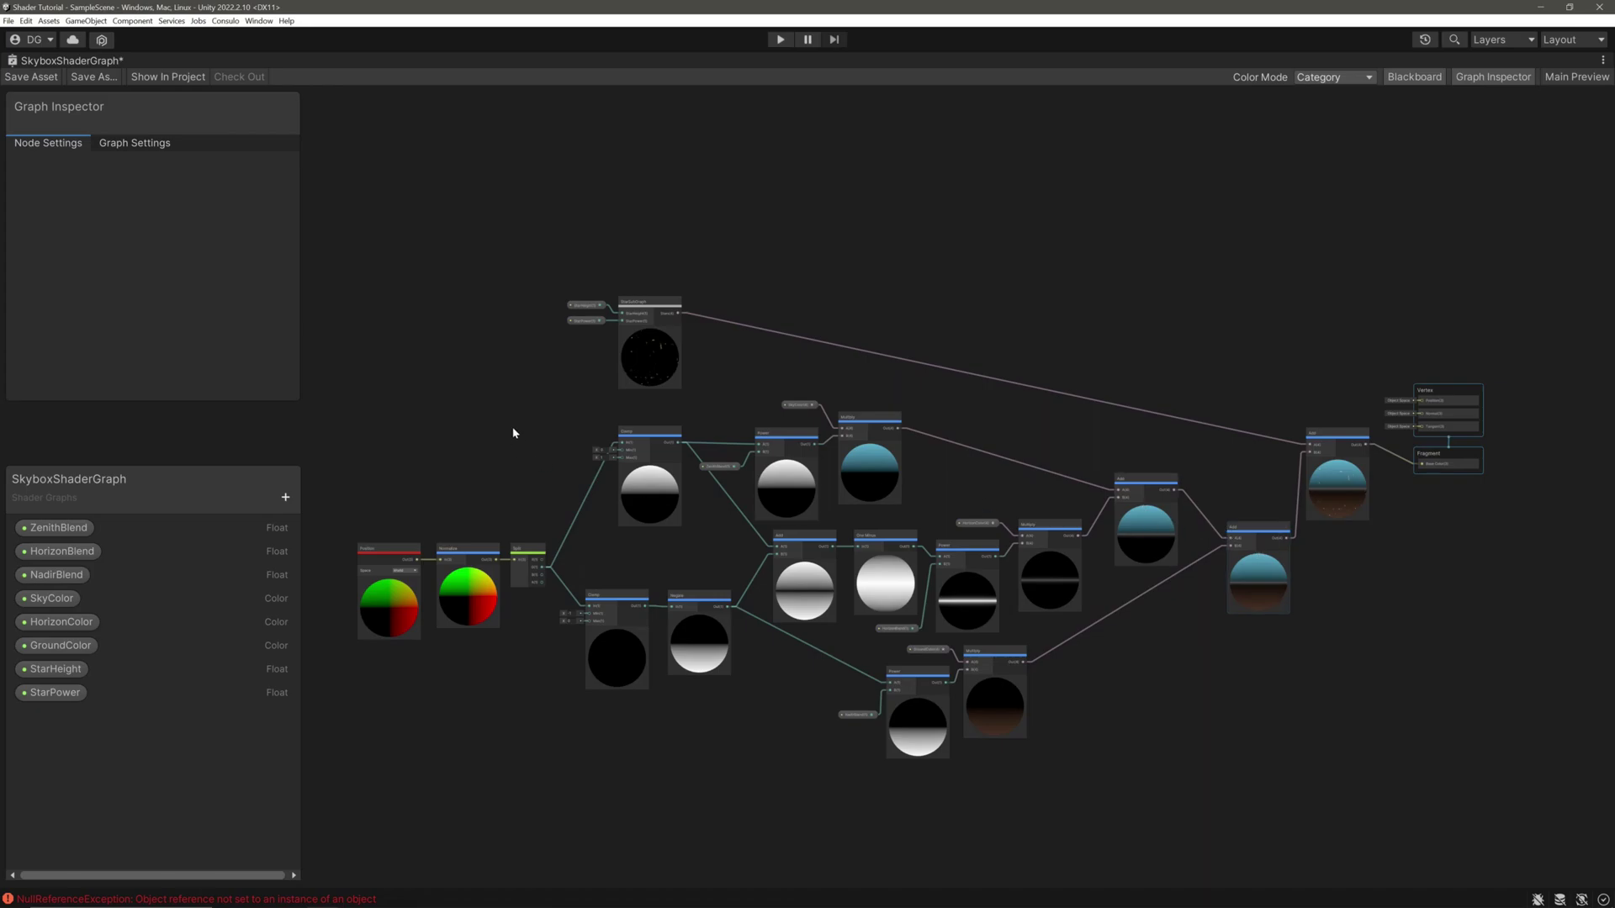
- Insert a Multiply node masking the stars with the clamped sky gradient
left_click_drag(678, 313, 955, 330)
type("mul")
key("Return")
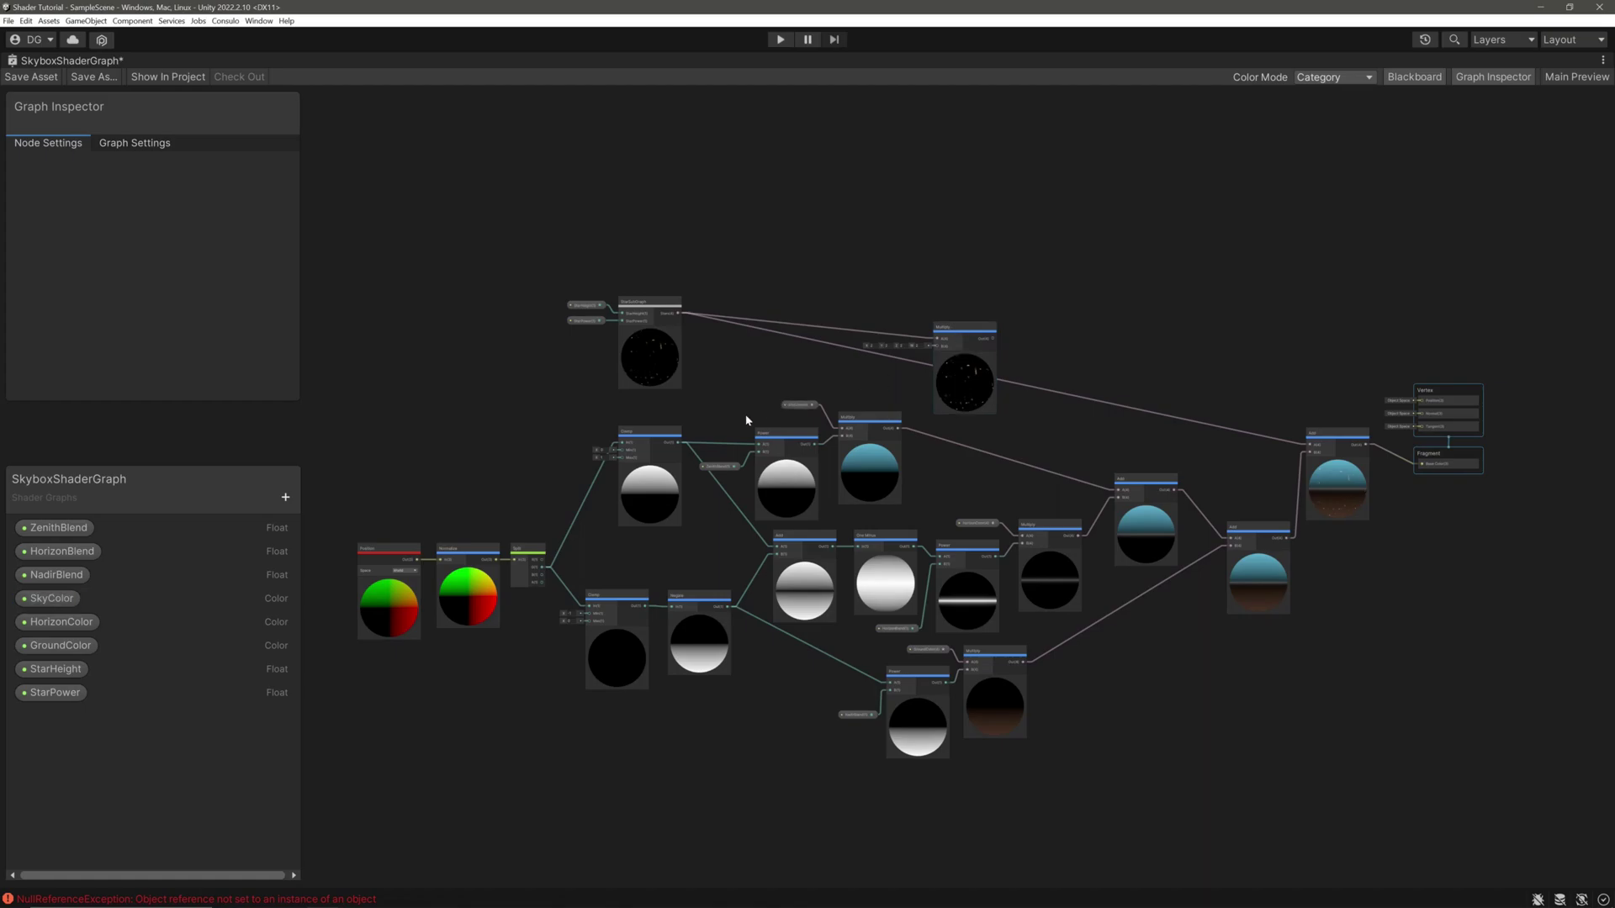
left_click_drag(680, 443, 1312, 446)
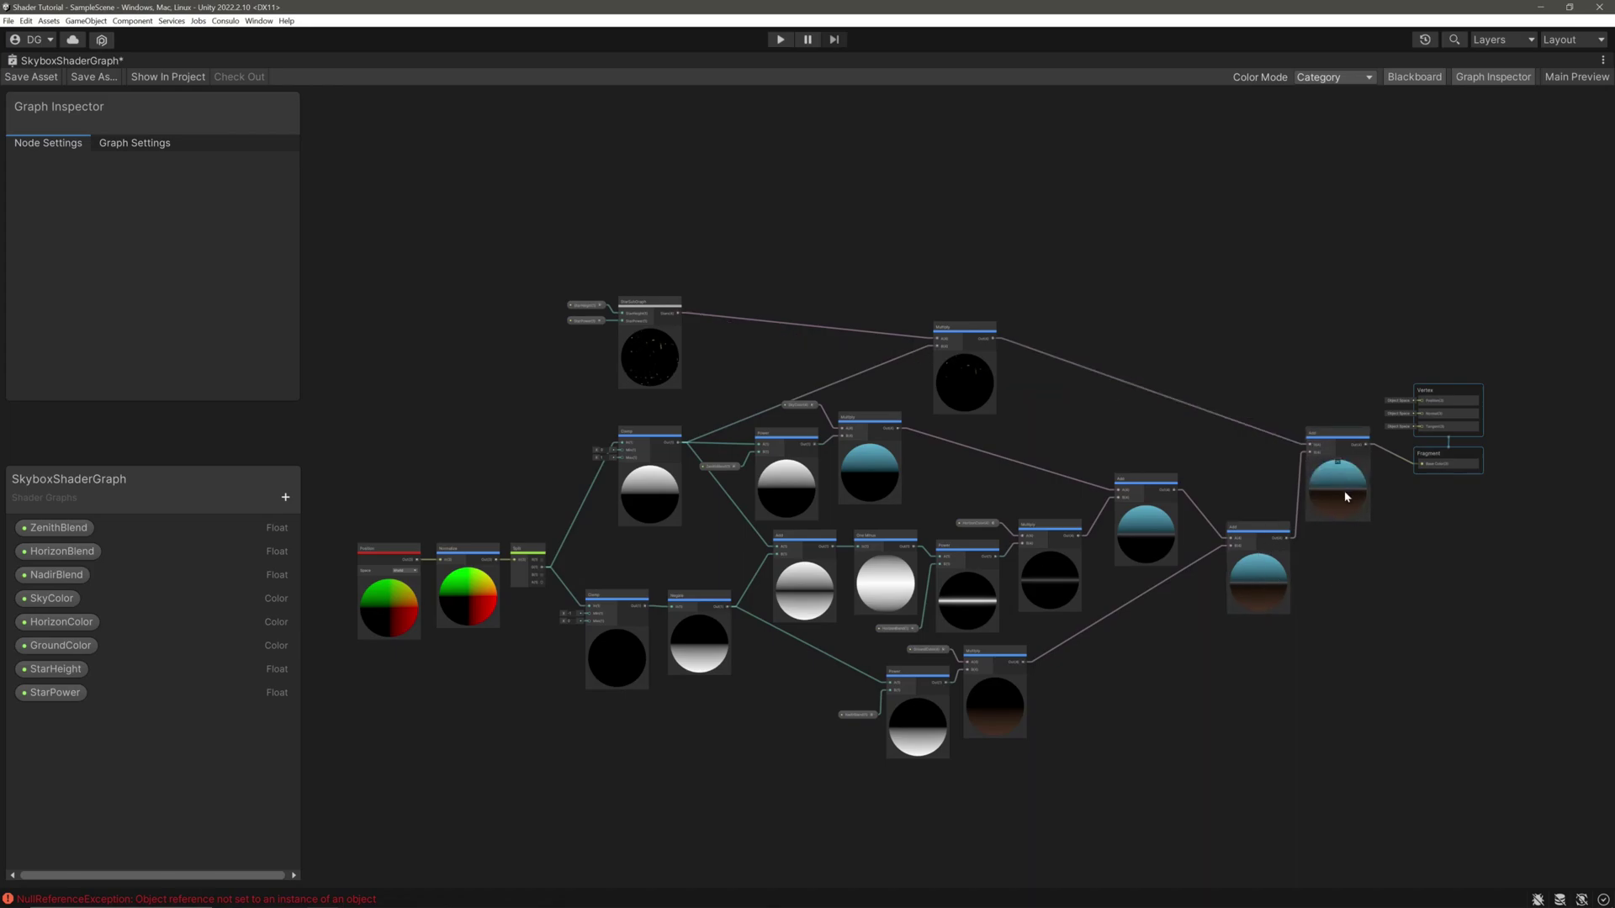
- Save the skybox graph, then set the material's StarHeight to 213.95 and StarPower to 44.1
left_click(30, 79)
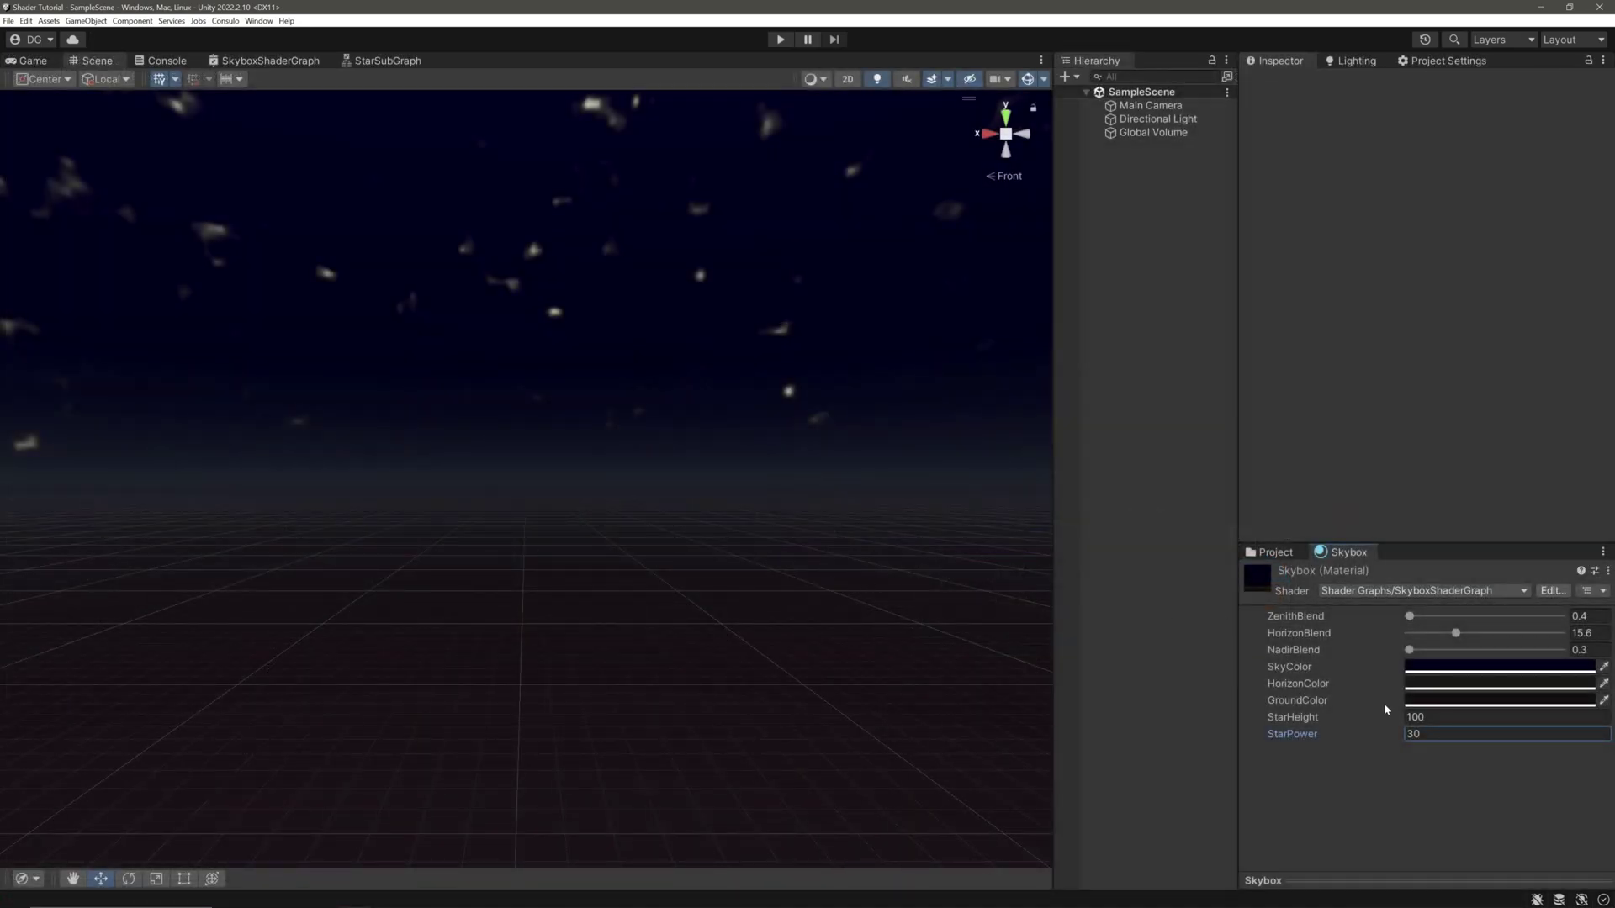
left_click(1351, 720)
left_click_drag(1352, 725, 926, 538)
left_click_drag(1379, 739, 1419, 746)
right_click_drag(583, 673, 588, 502)
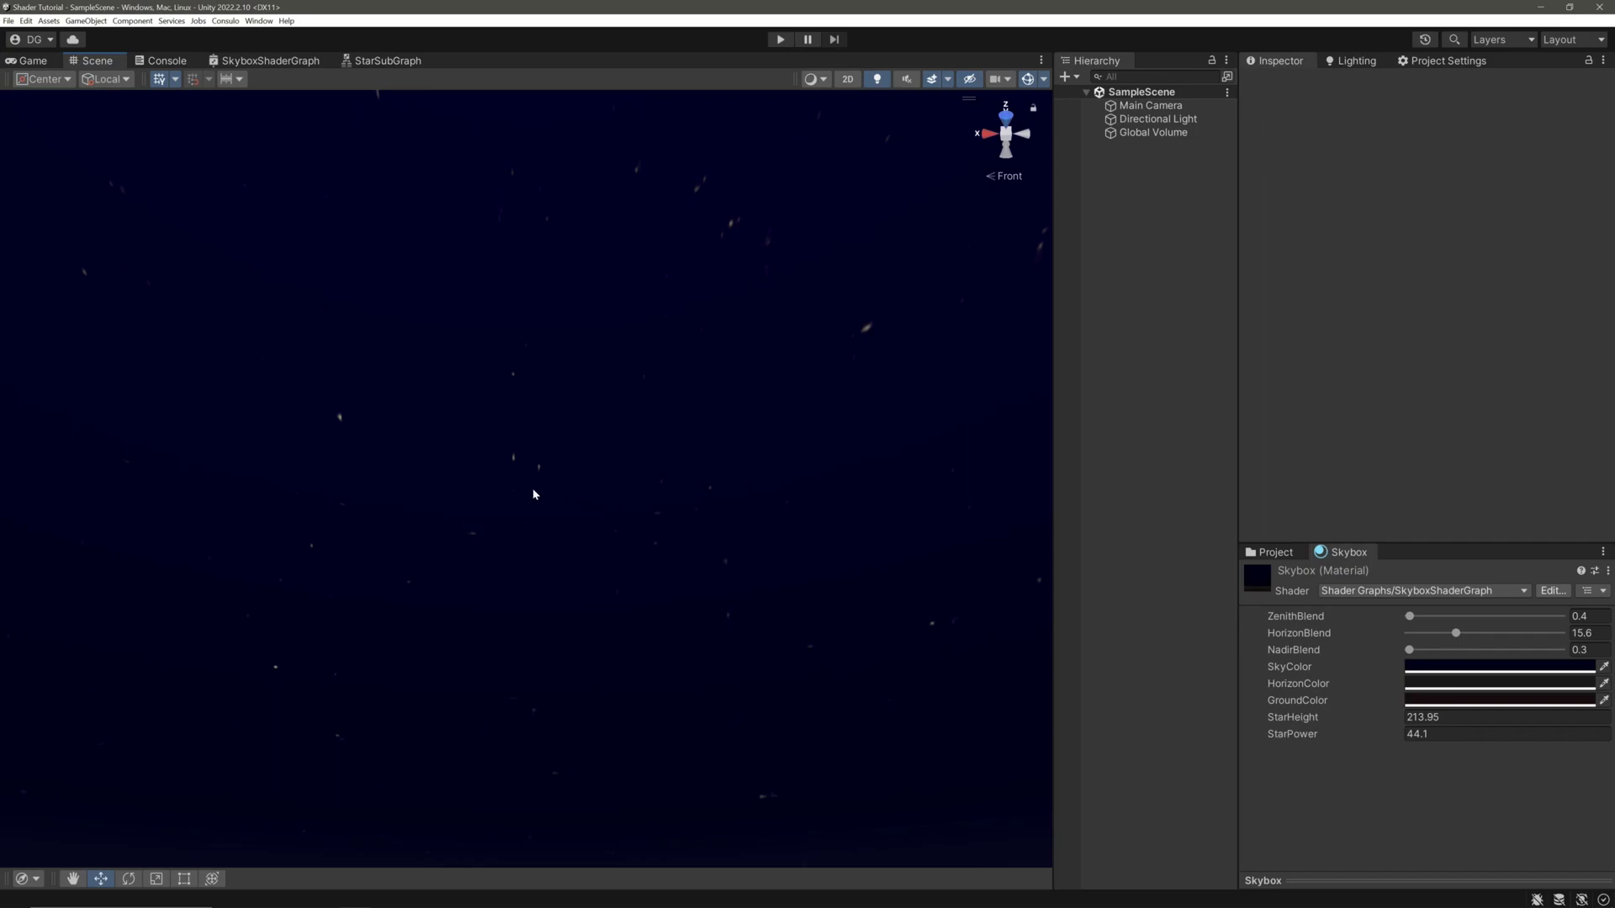
- Lower the Skybox material's StarHeight to 198.2 and StarPower to 28.8, checking the sky in Scene view
right_click_drag(531, 493, 890, 590)
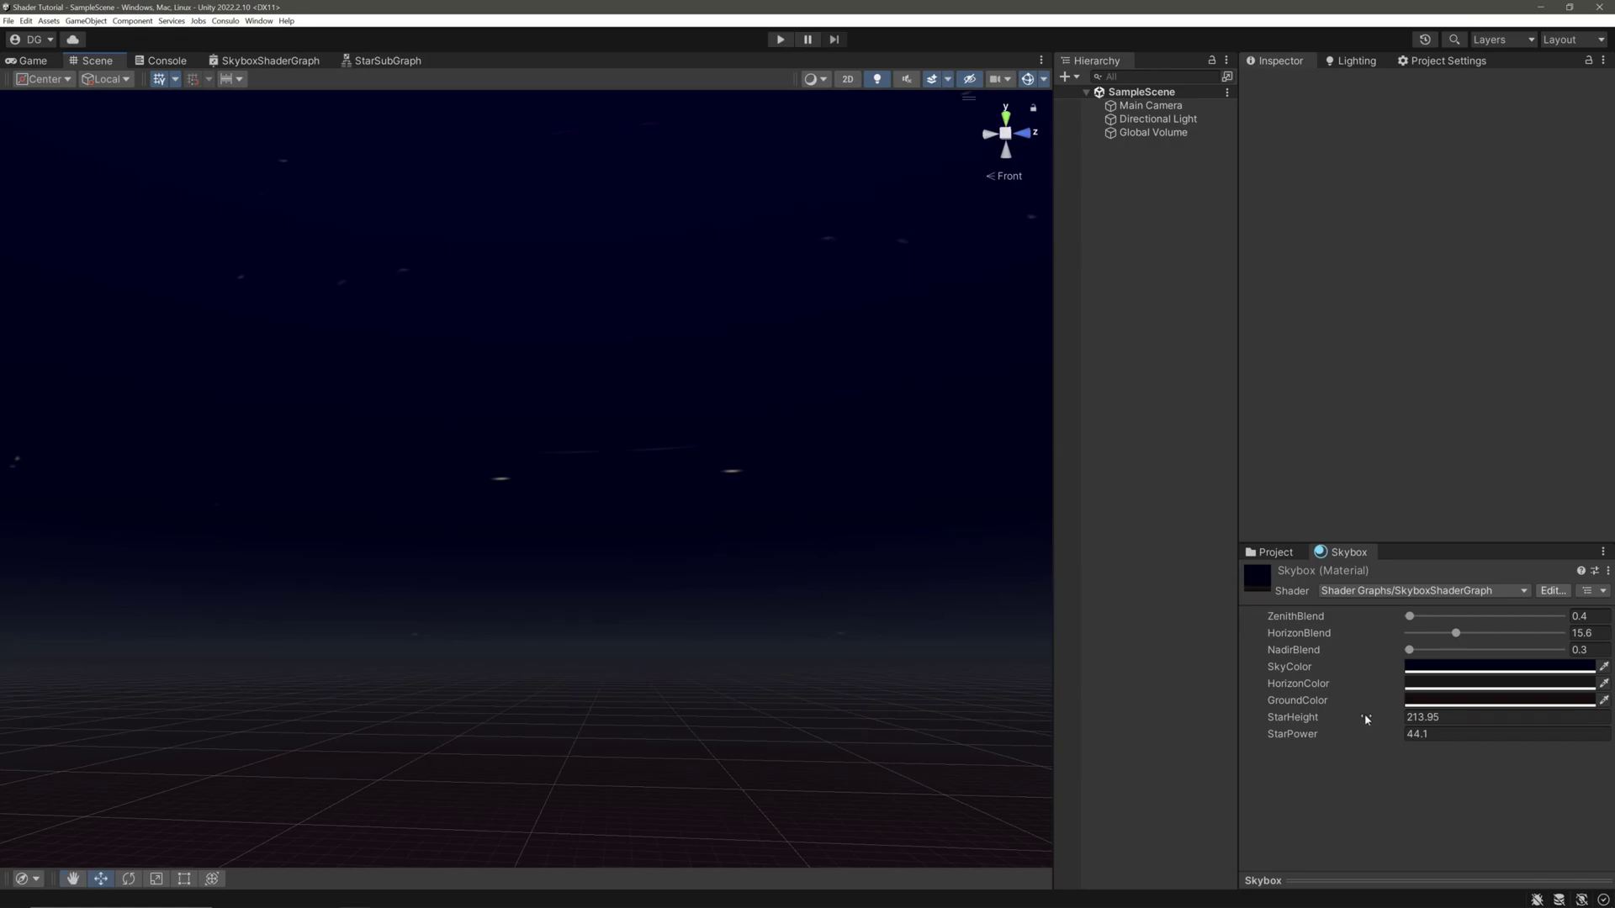
left_click_drag(1362, 718, 1253, 734)
right_click_drag(673, 606, 505, 421)
right_click_drag(1497, 642, 1484, 735)
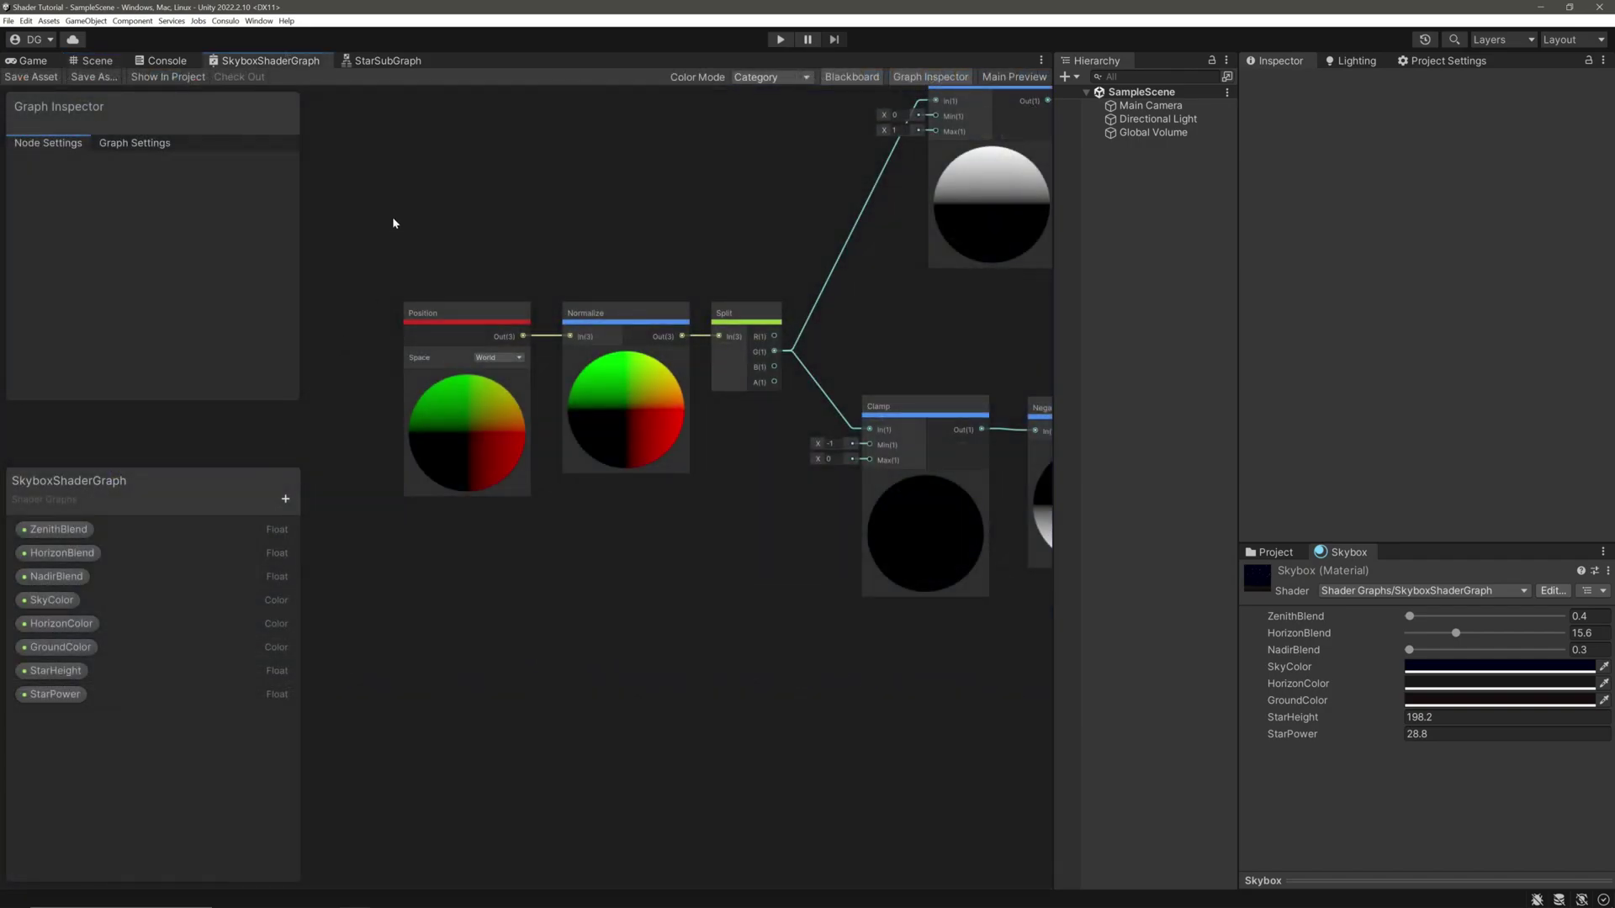
- Copy the Position, Normalize and Split nodes into StarSubGraph
left_click_drag(403, 209, 736, 628)
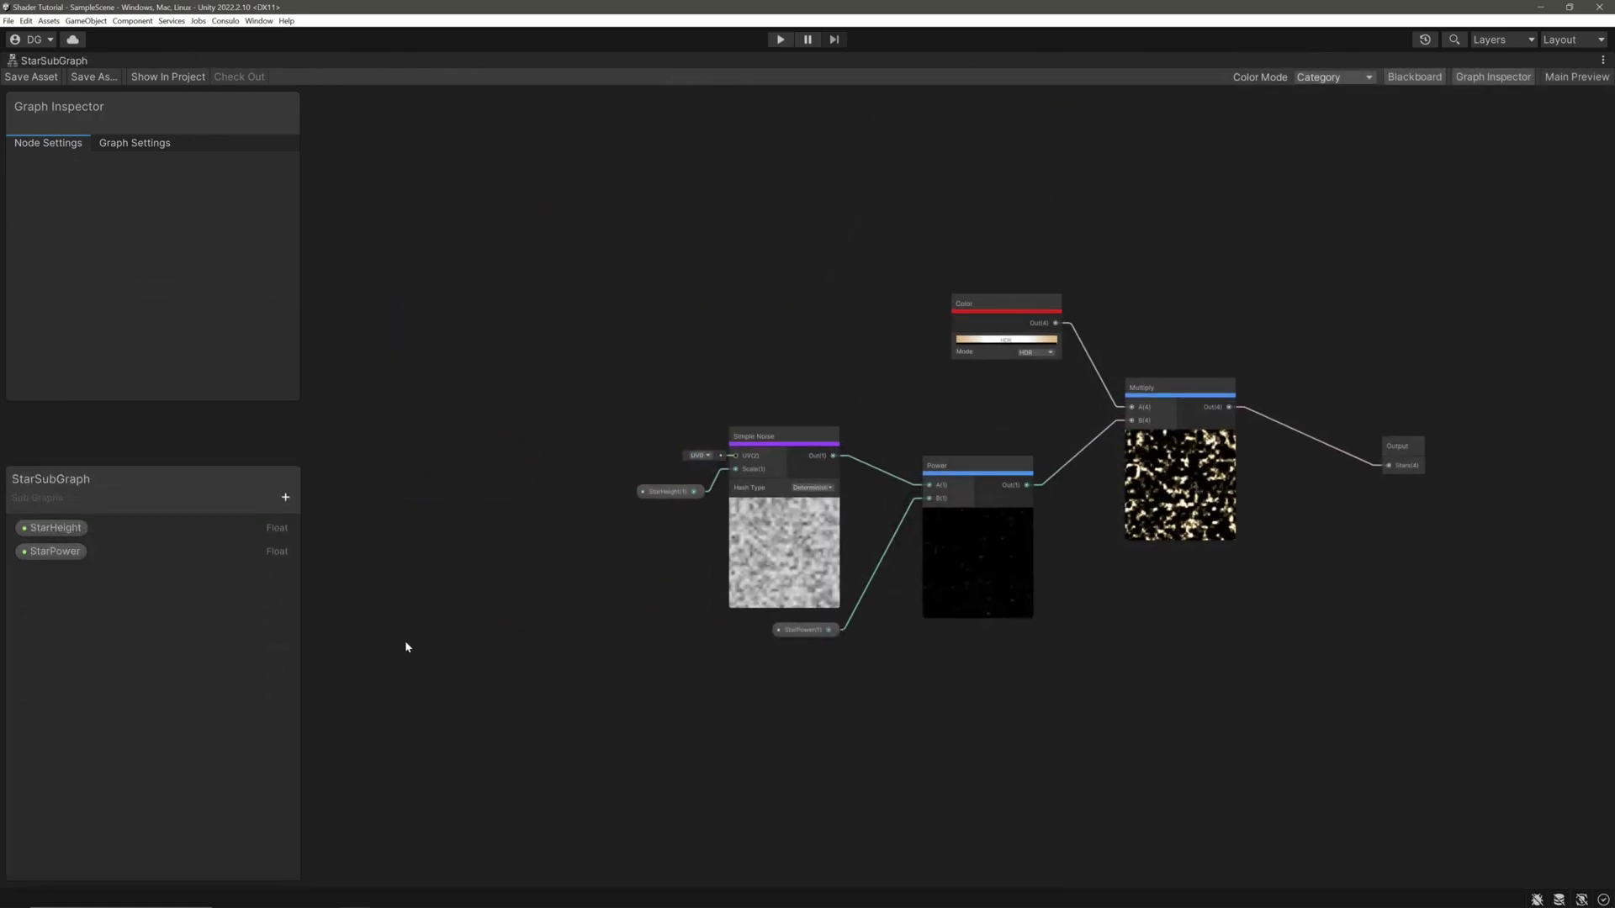
key("ctrl+v")
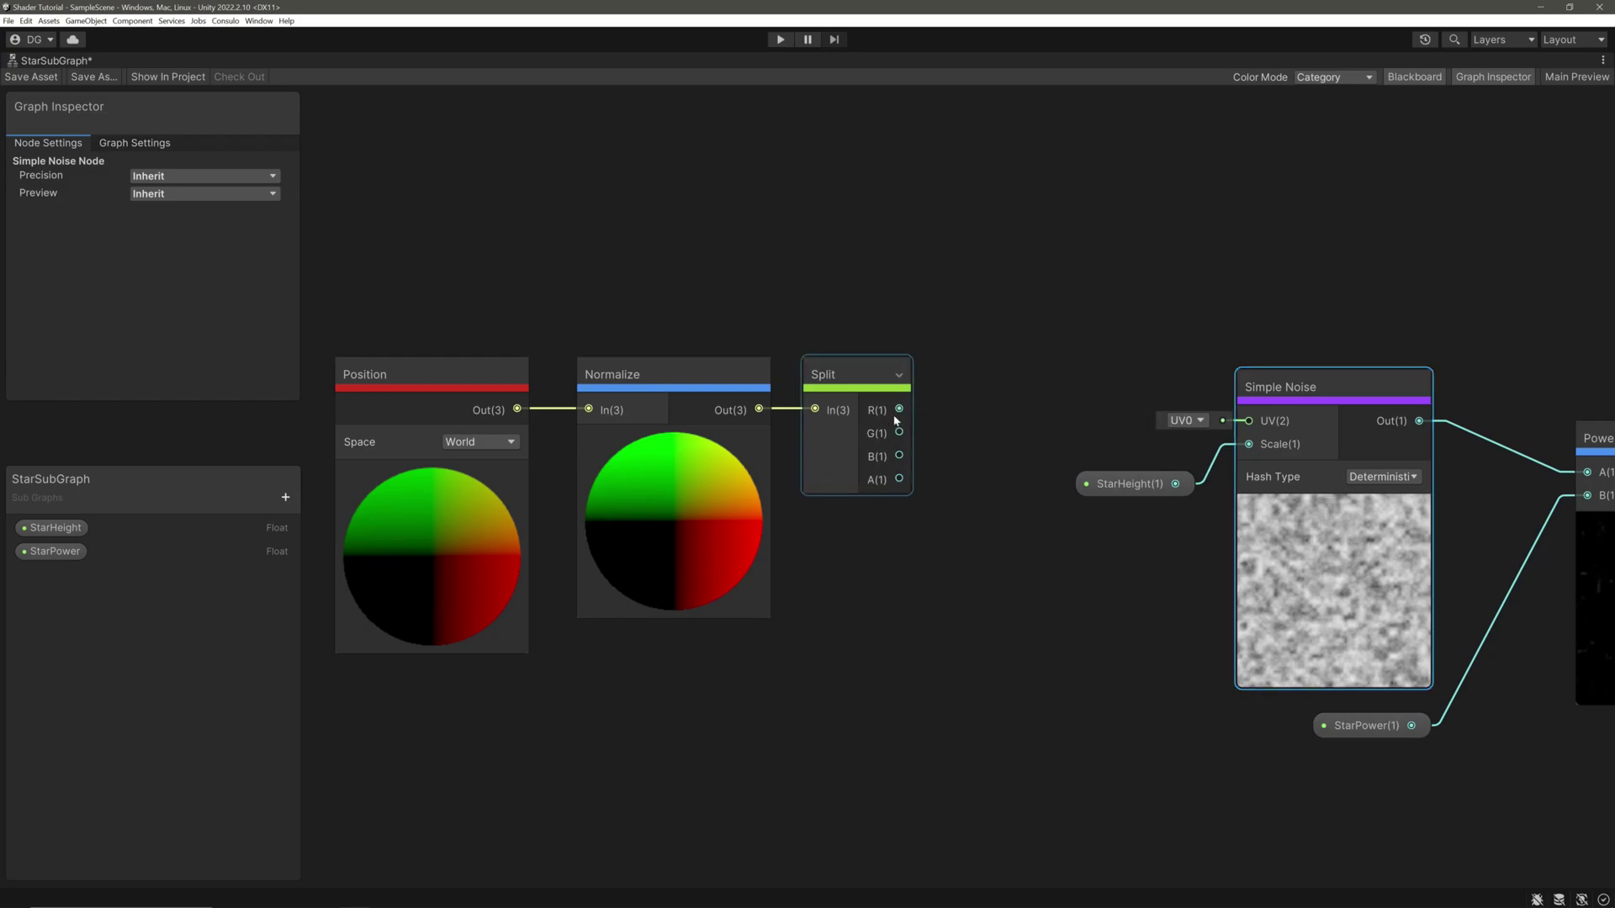
left_click(963, 347)
- Add a Vector 2 node fed by Split R into X and Split B into Y
key("space")
type("vector")
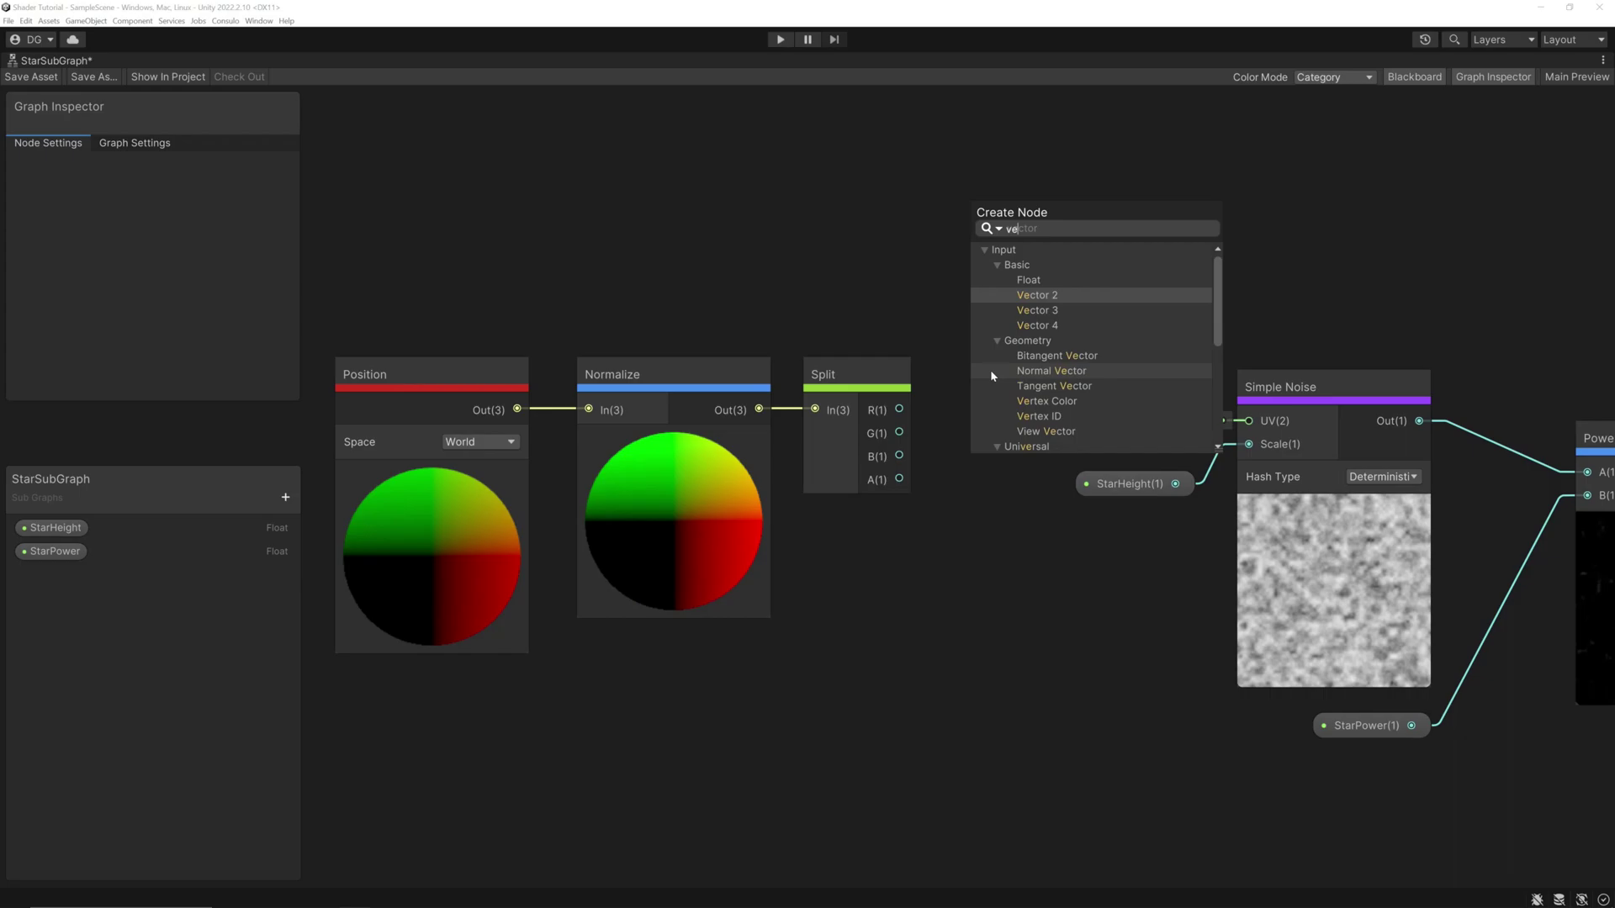
left_click(1072, 296)
left_click_drag(1035, 363, 1054, 243)
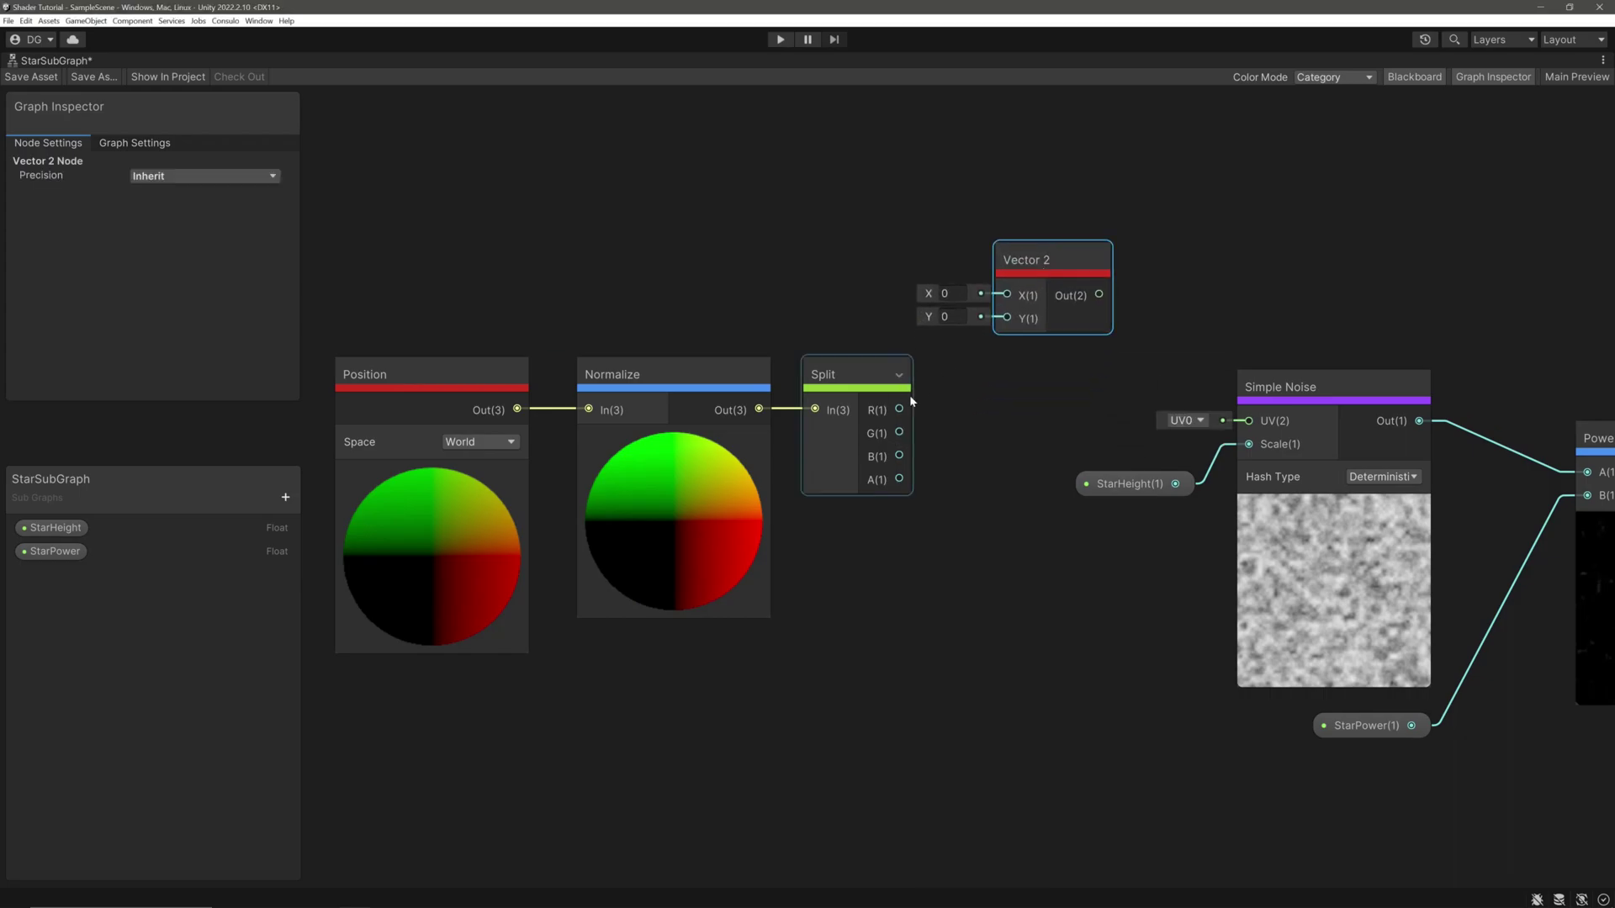
left_click_drag(900, 410, 1003, 294)
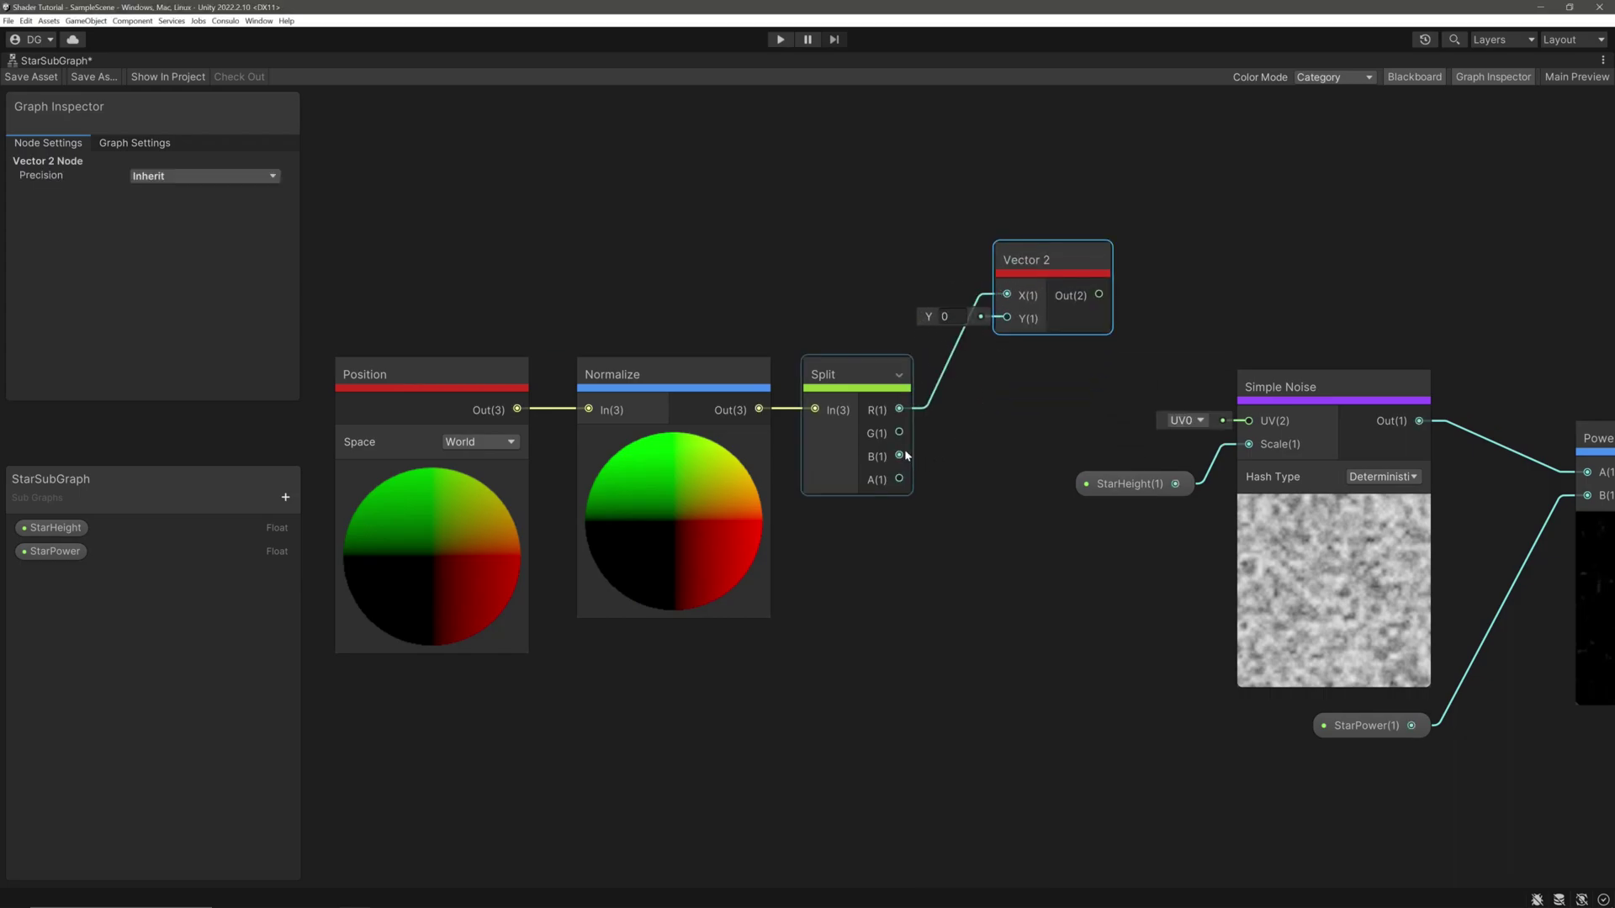
left_click_drag(900, 456, 1026, 325)
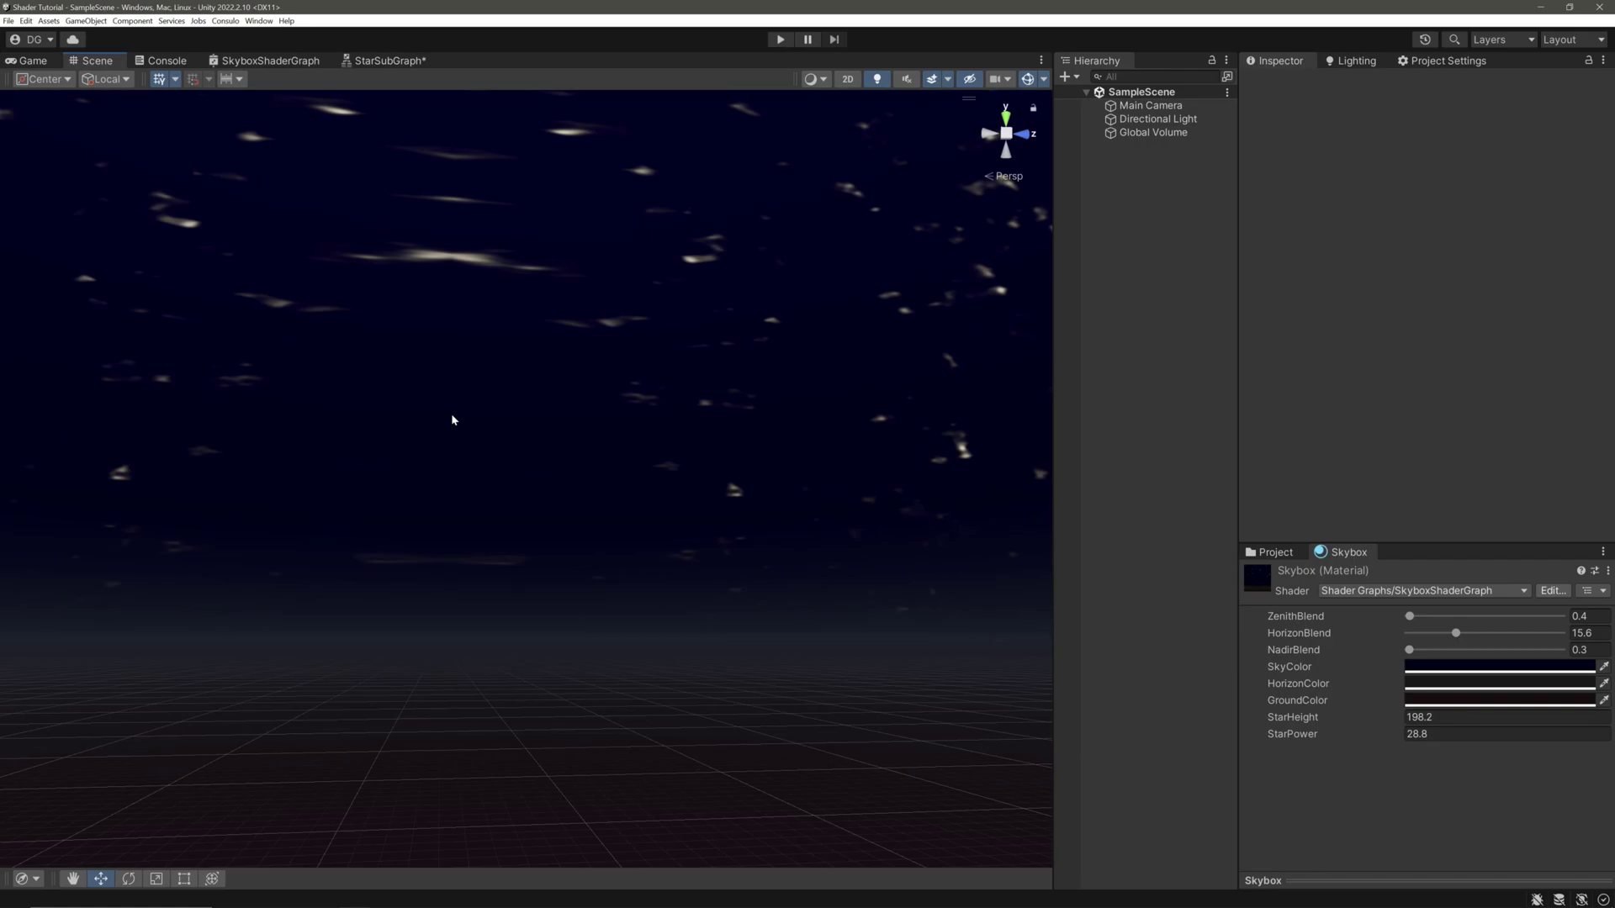
right_click_drag(457, 424, 616, 564)
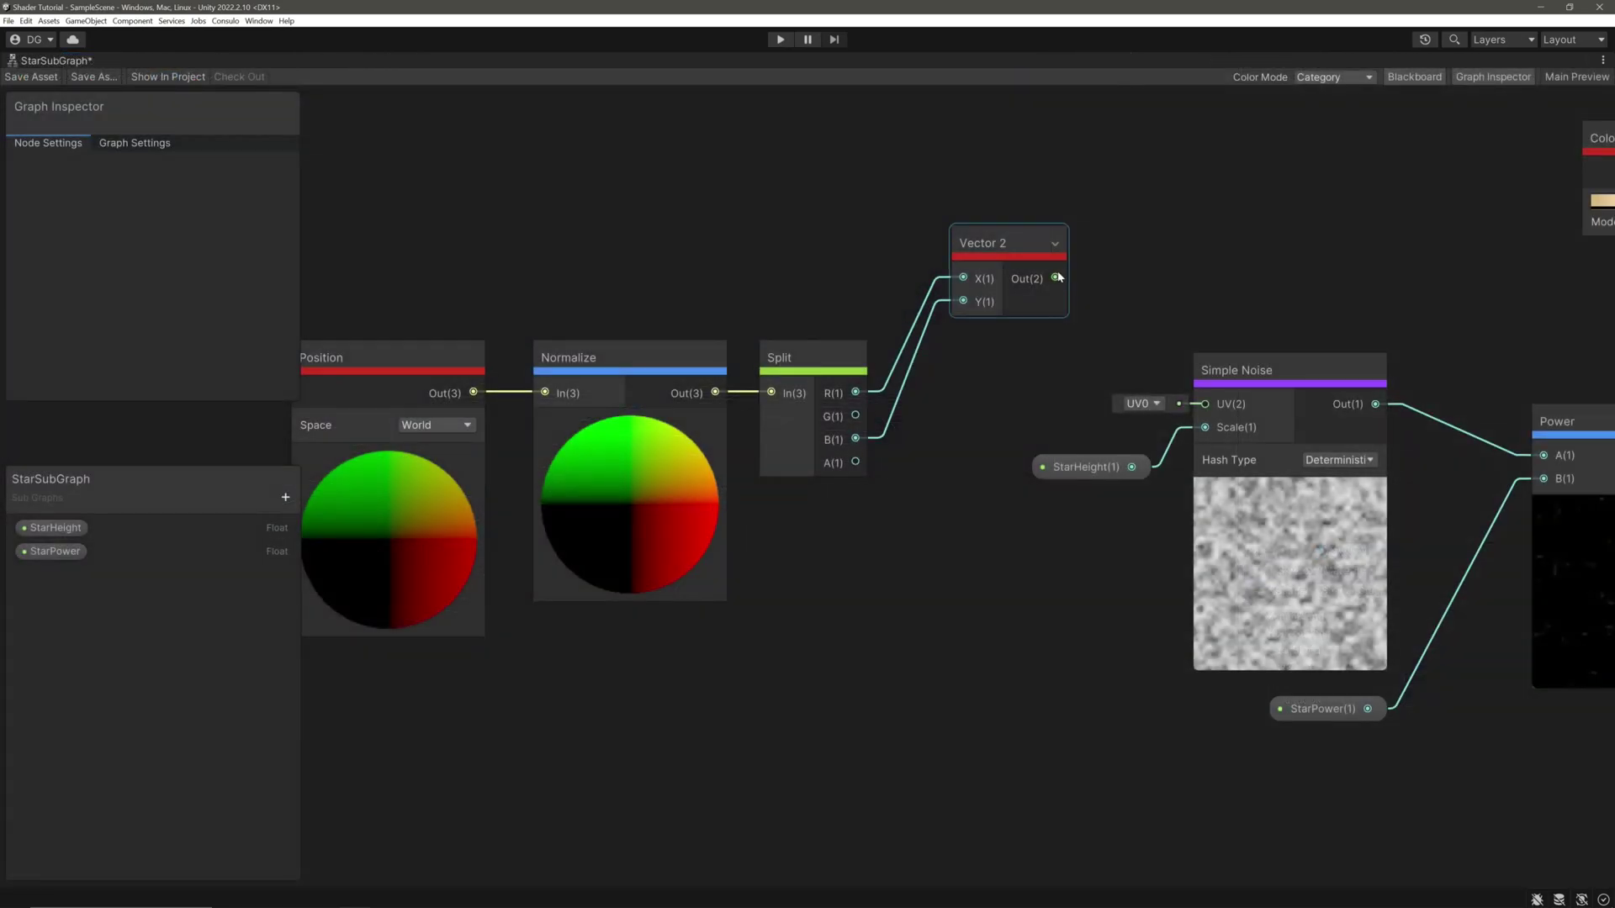
- Divide the Vector 2 output by Split's G channel with a new Divide node
left_click_drag(1186, 201, 1219, 185)
type("divi")
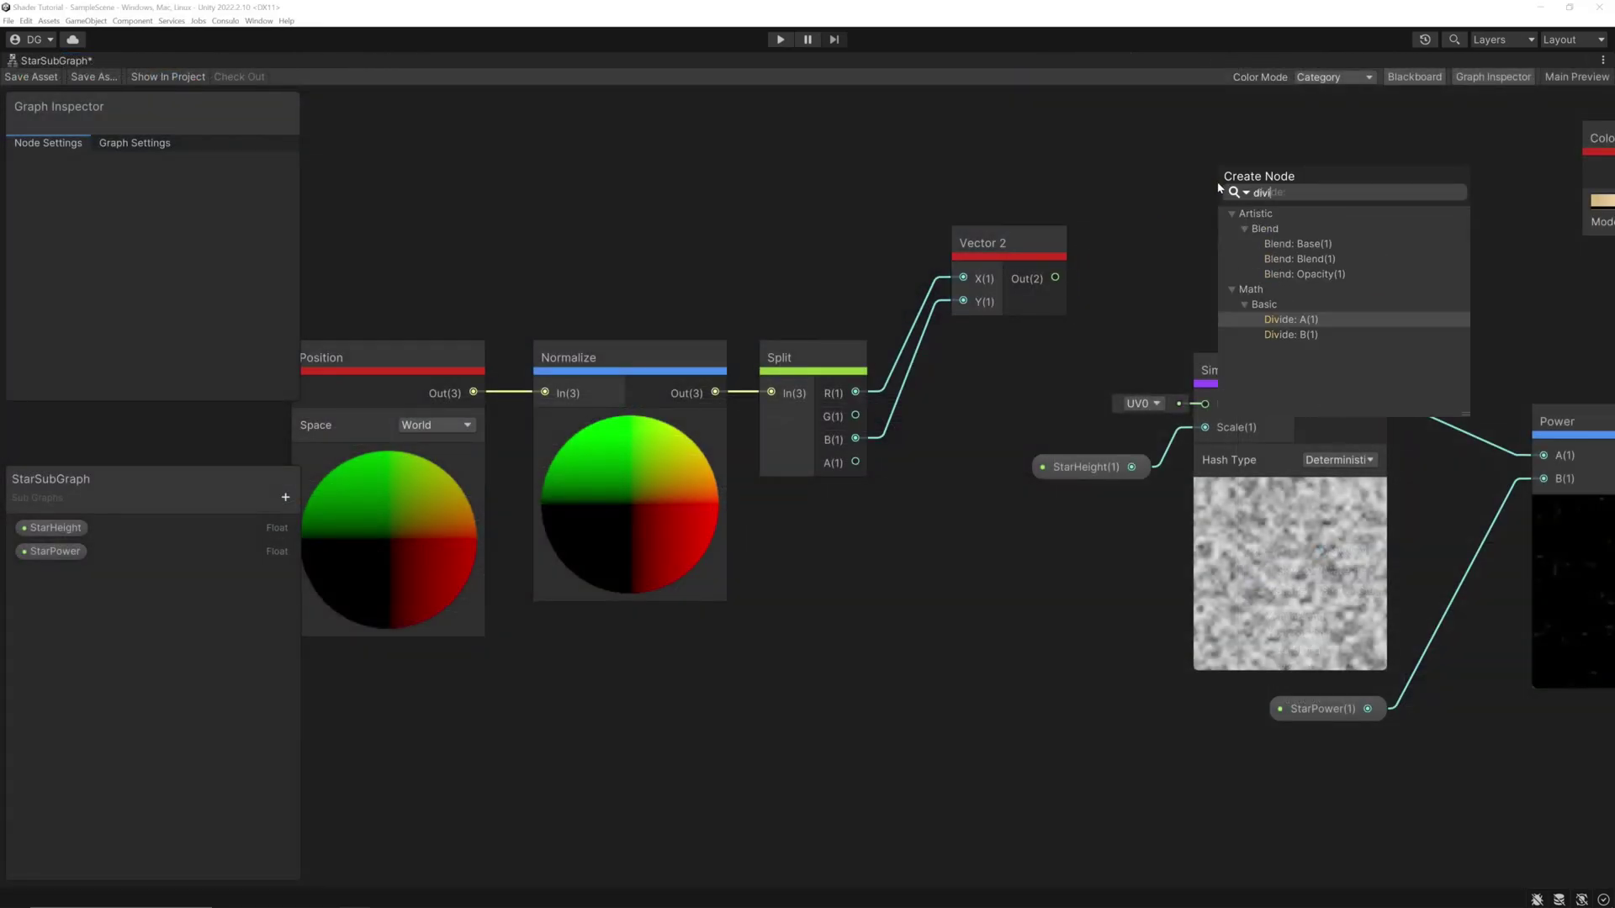
key("Return")
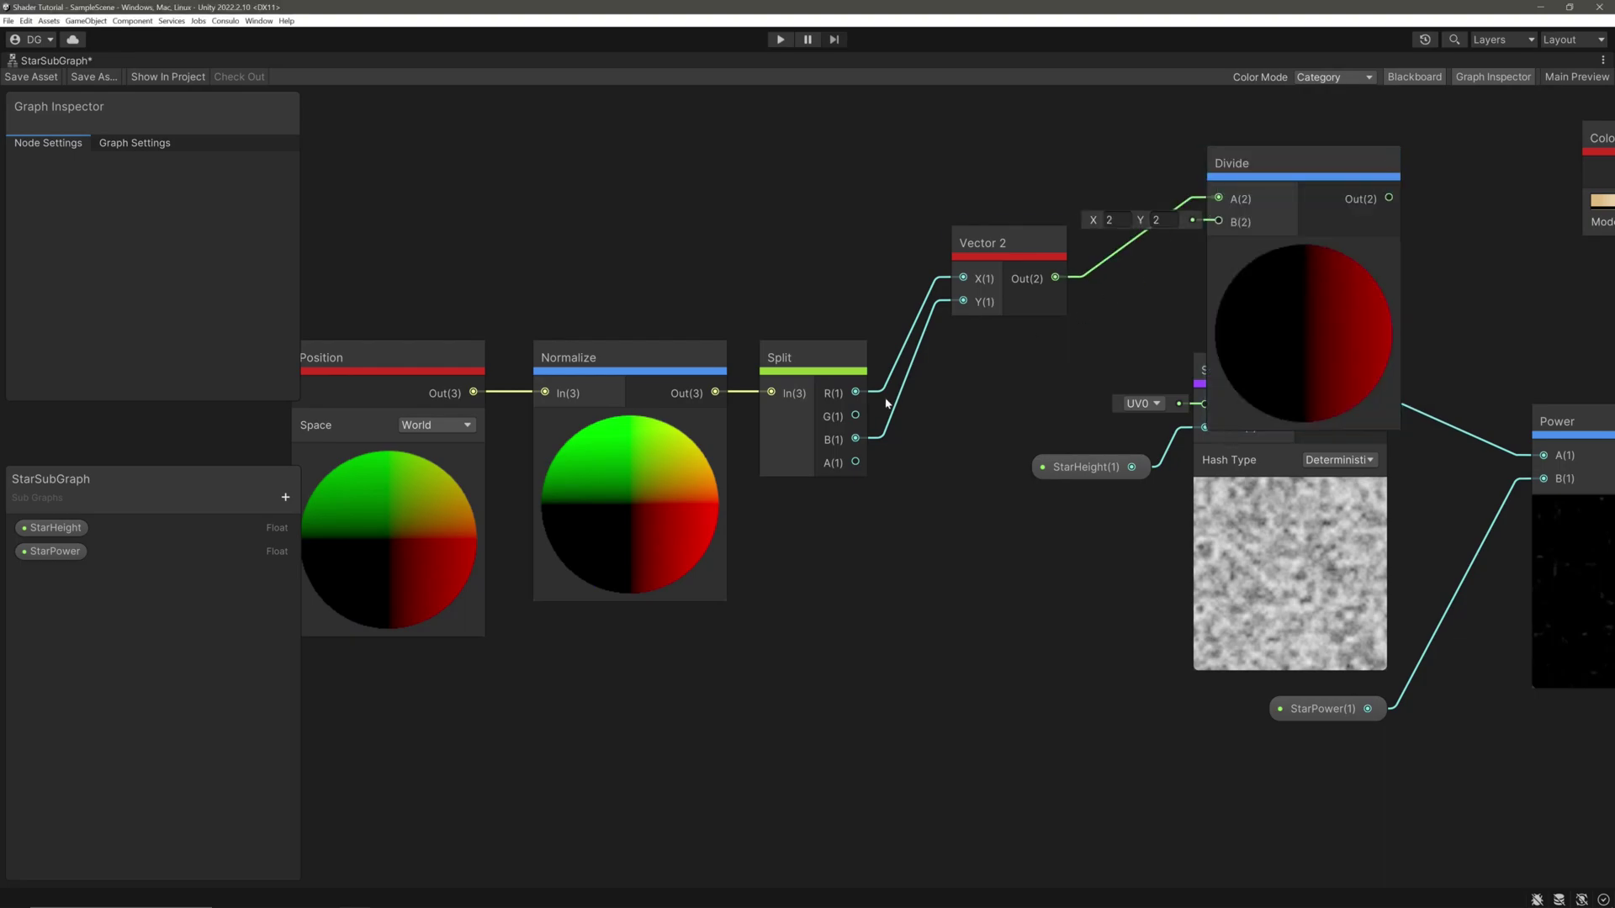
left_click_drag(855, 415, 1220, 222)
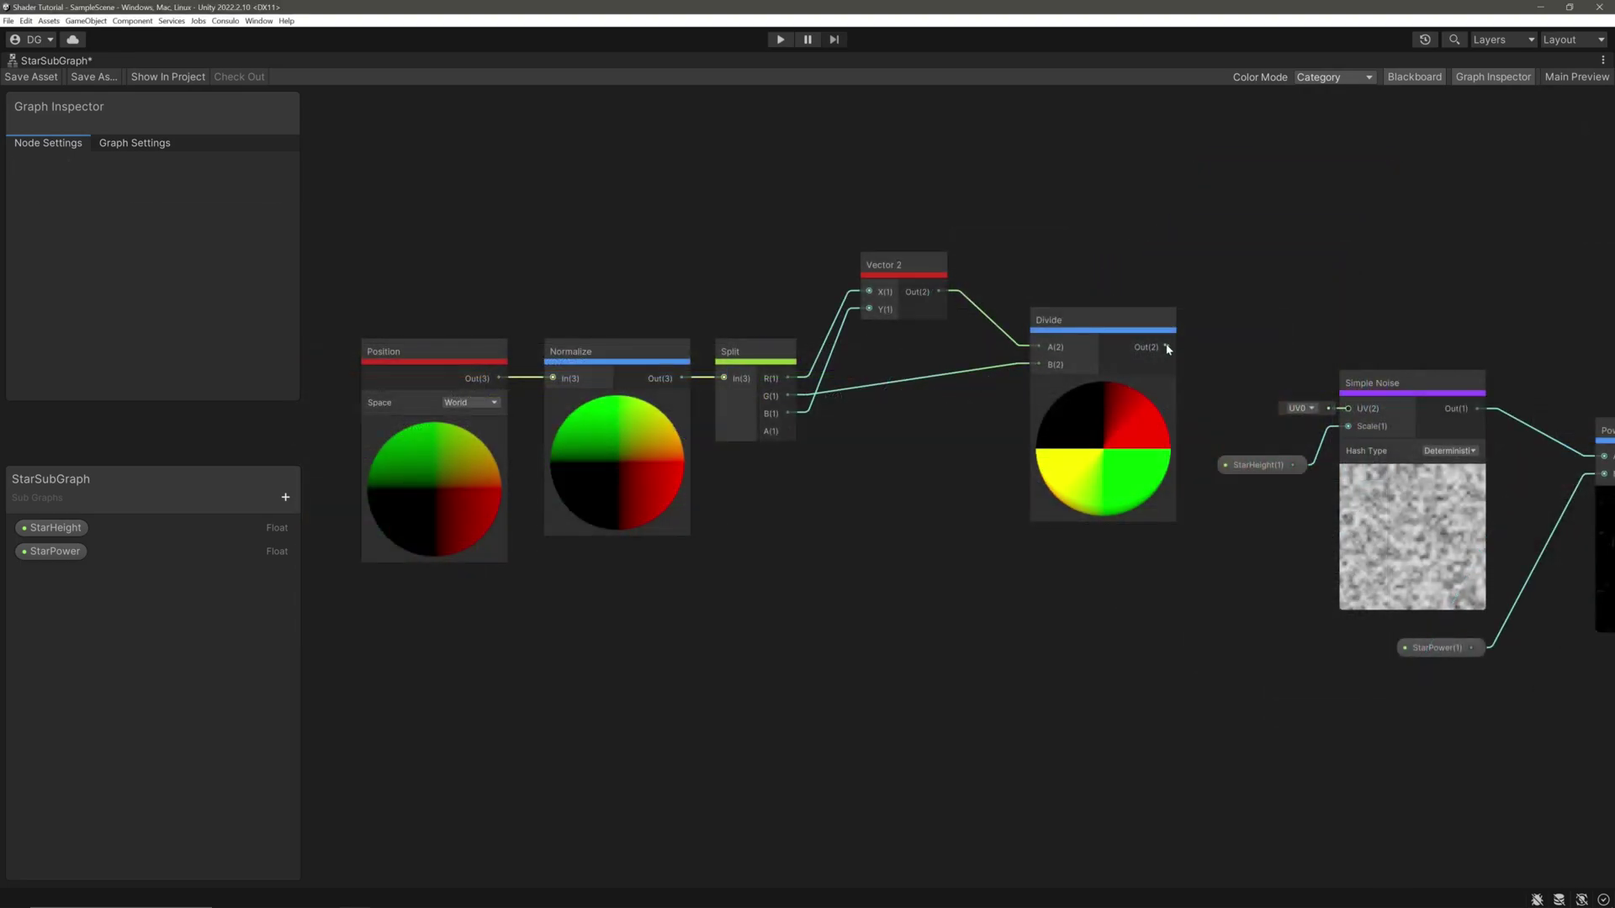
left_click_drag(1169, 347, 1352, 410)
- Preview lower Simple Noise Scale values, then reconnect StarHeight to the Scale input
left_click(1385, 517)
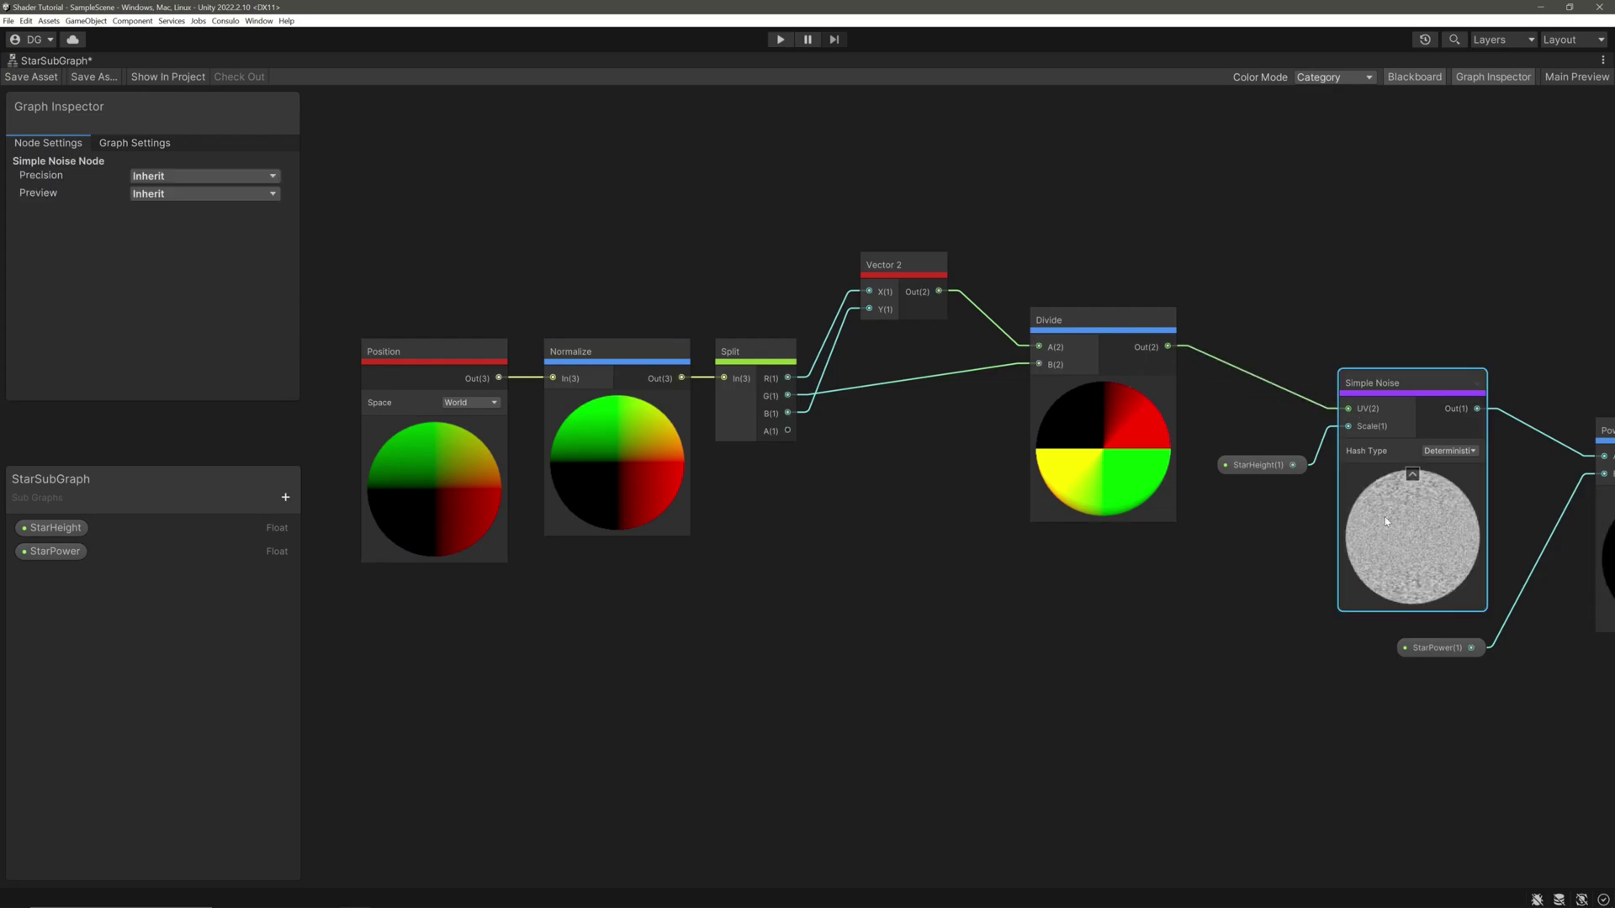
key("f")
scroll(830, 520, "up", 5)
scroll(830, 519, "up", 1)
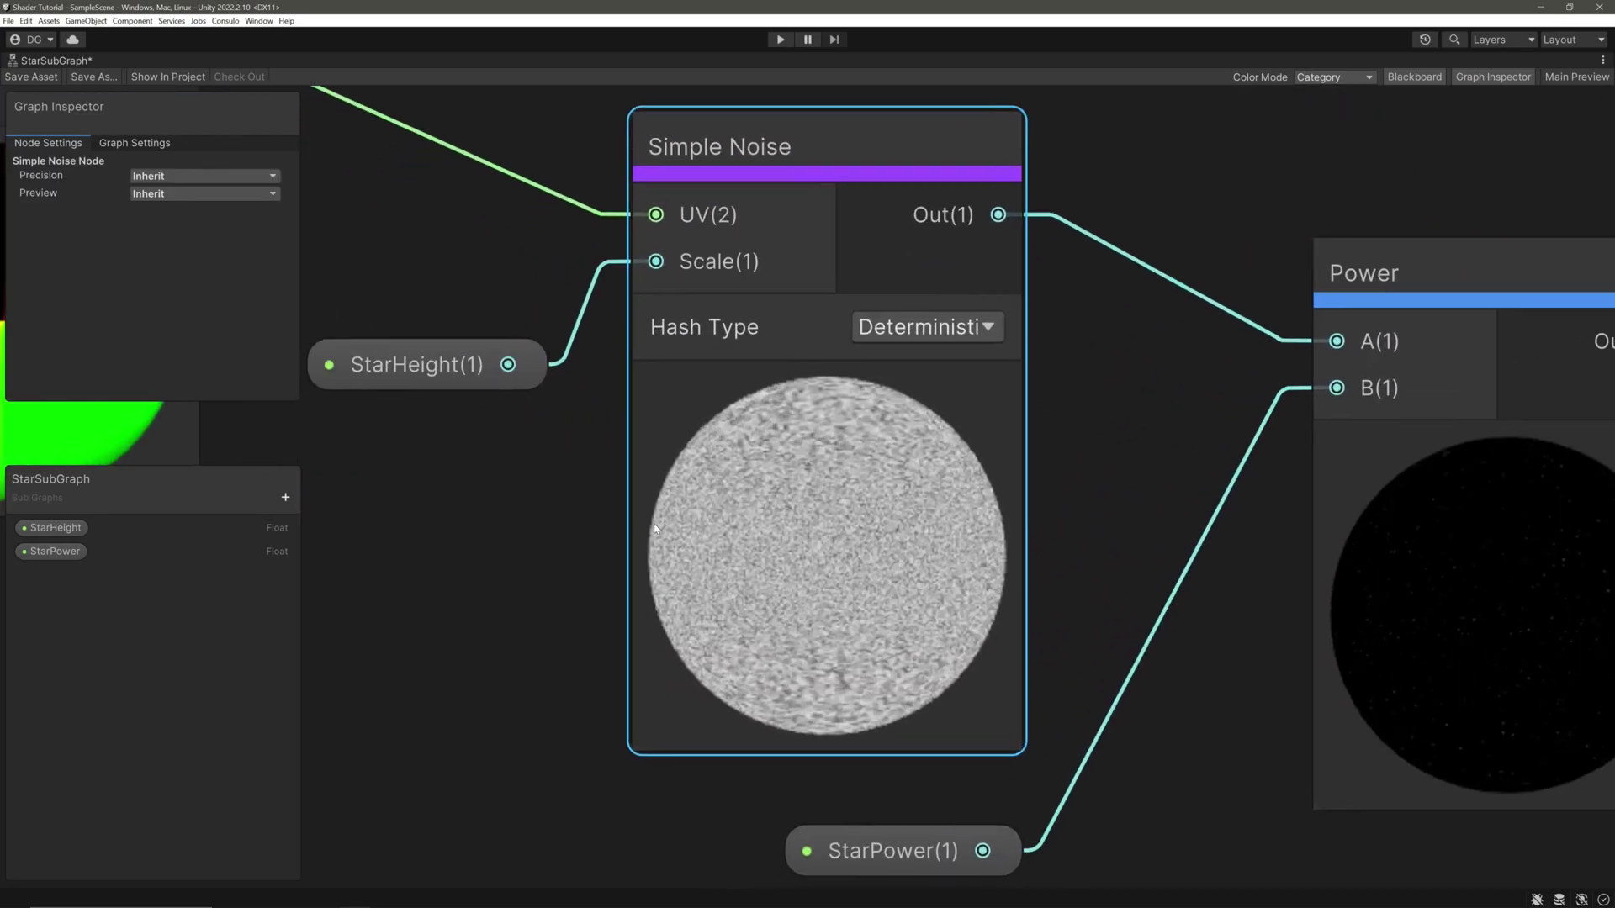
middle_click_drag(596, 321, 720, 334)
left_click(719, 334)
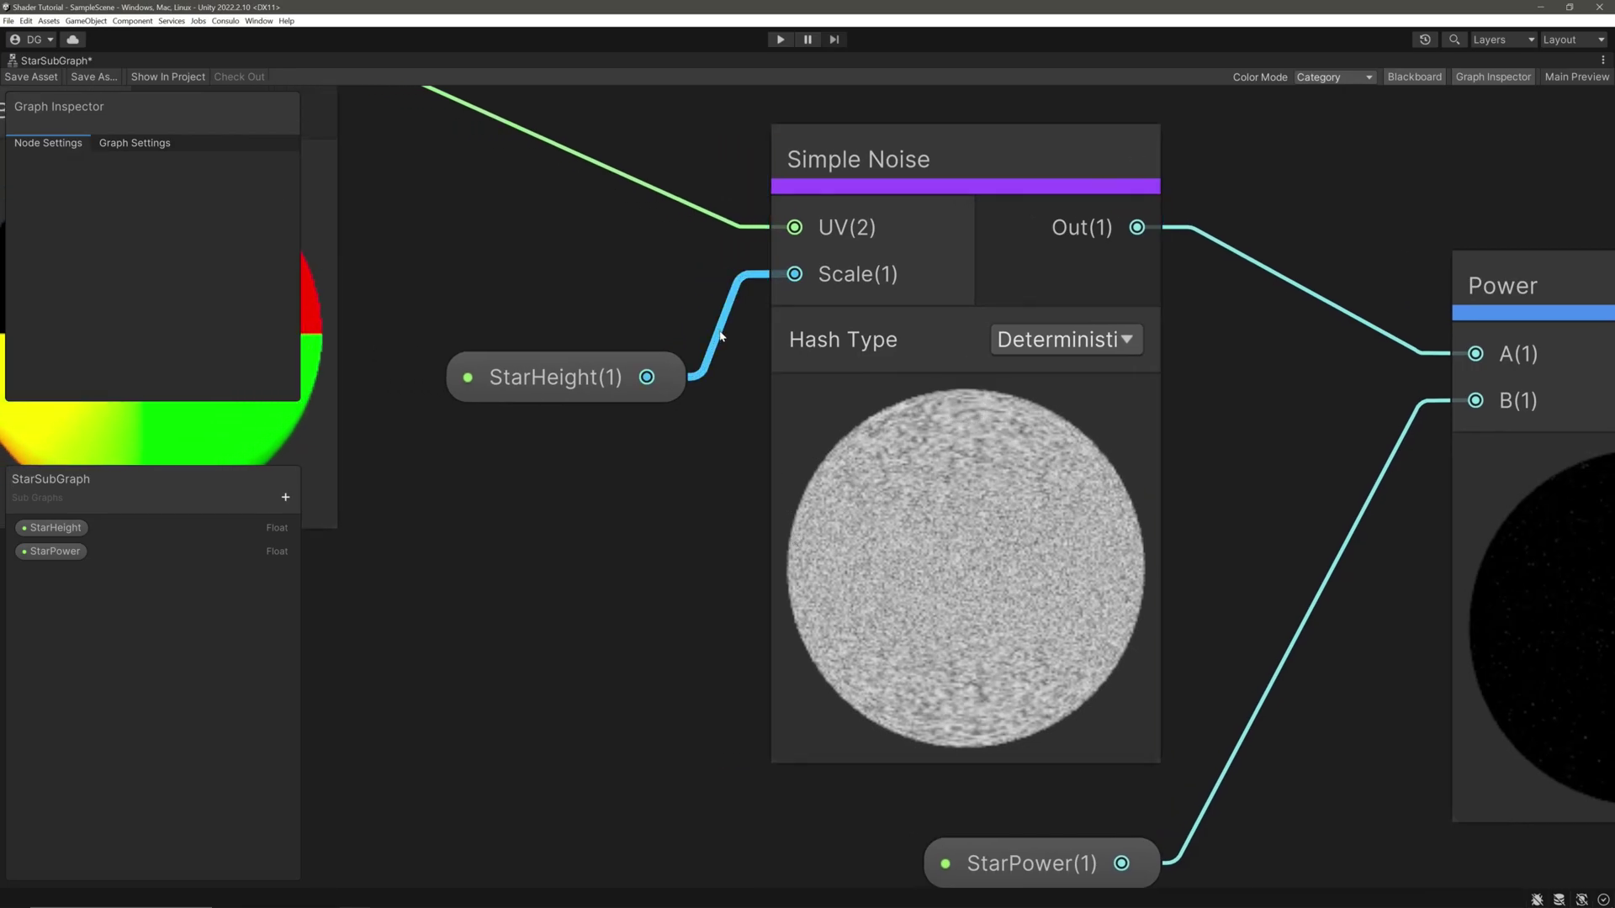
key("Delete")
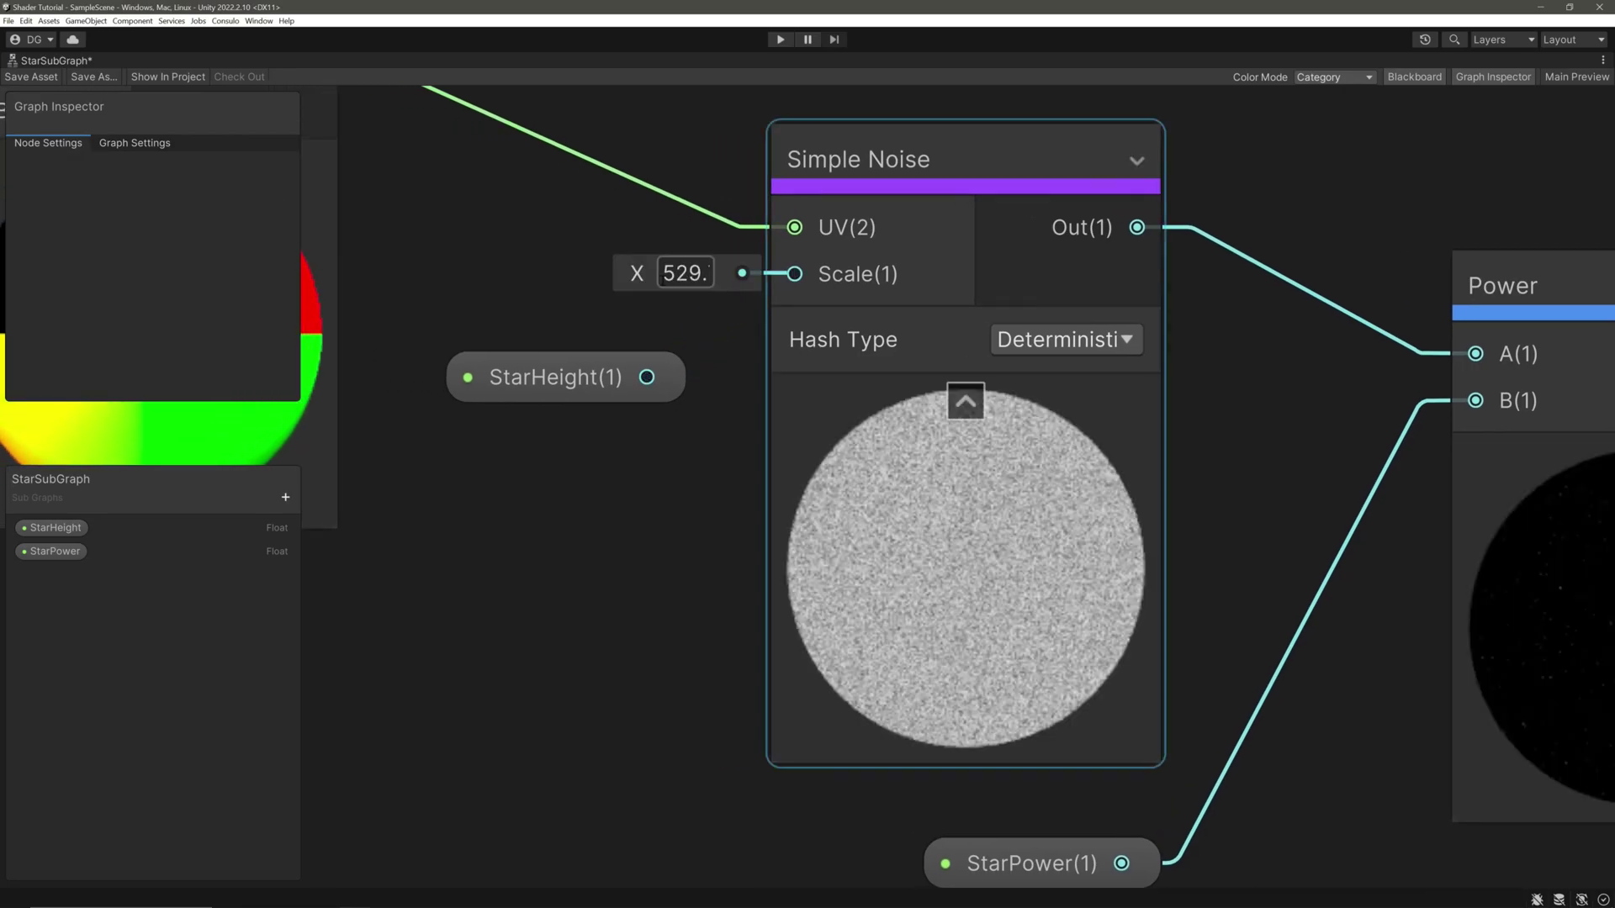
left_click_drag(639, 272, 15, 246)
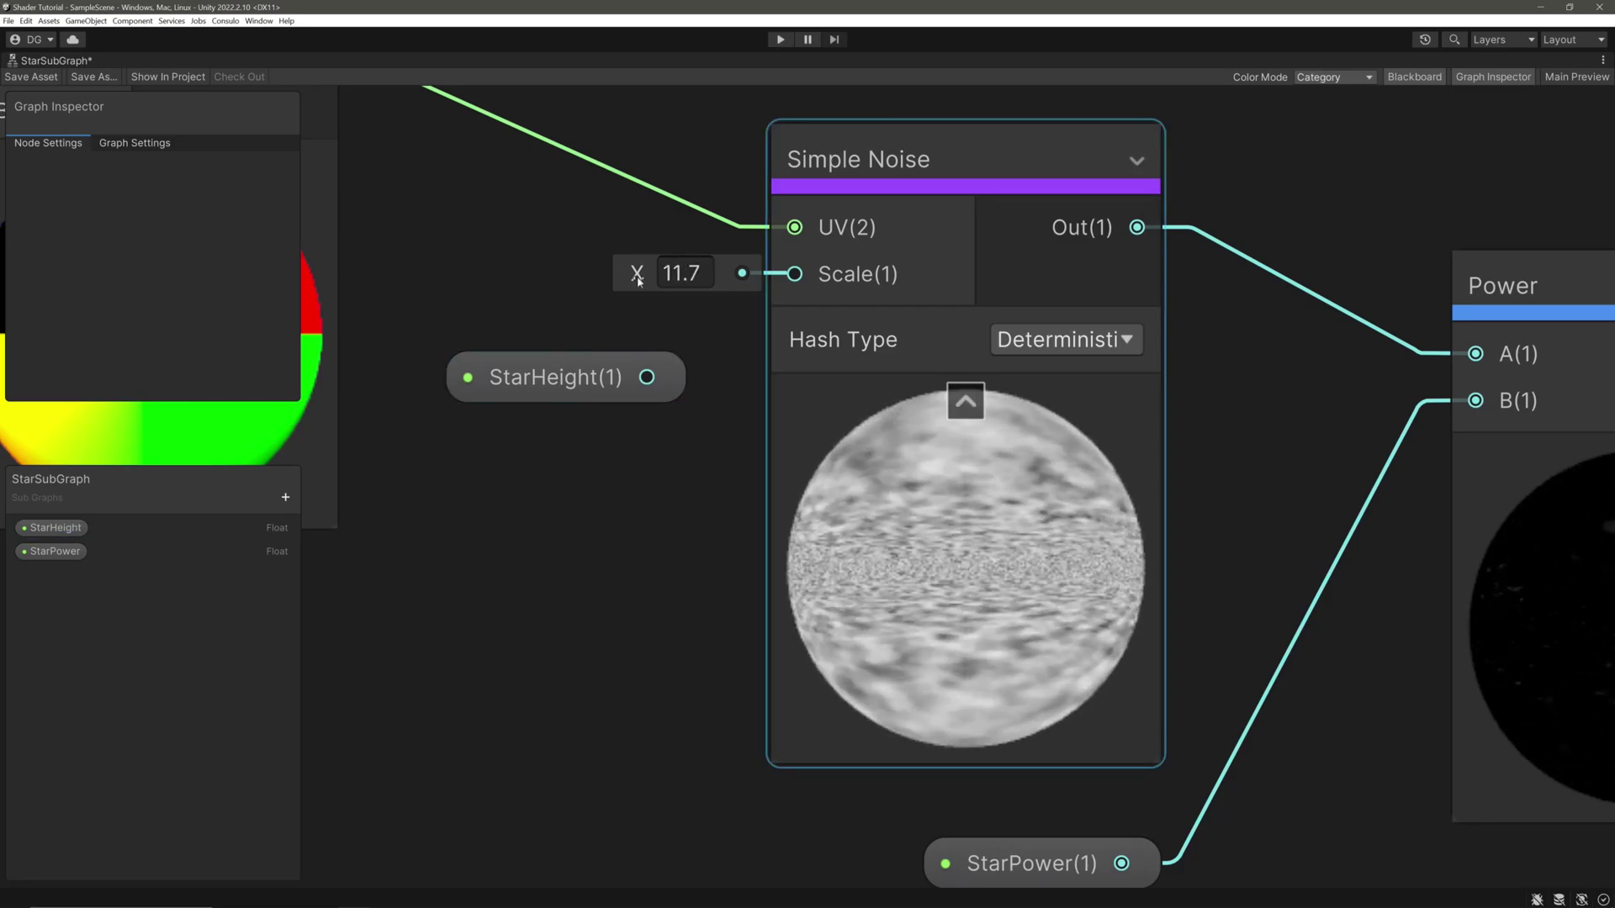
left_click_drag(634, 270, 609, 249)
left_click_drag(647, 376, 794, 275)
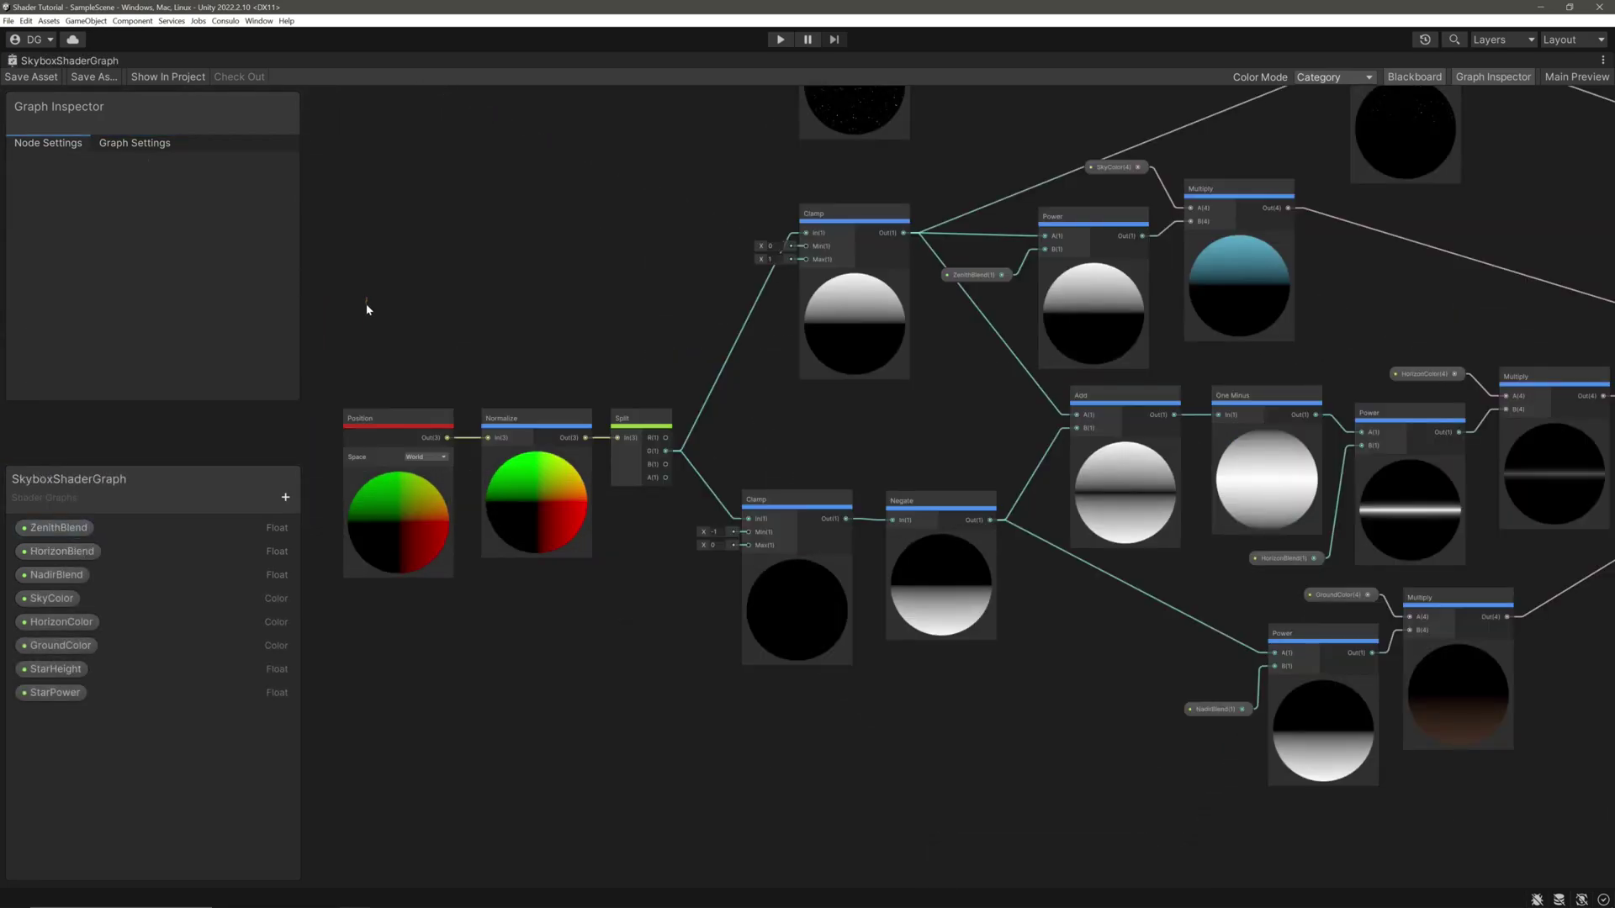
- In StarSubGraph, add a Vector3 property named NormalizedAxes with default Y of 1
left_click_drag(366, 299, 580, 685)
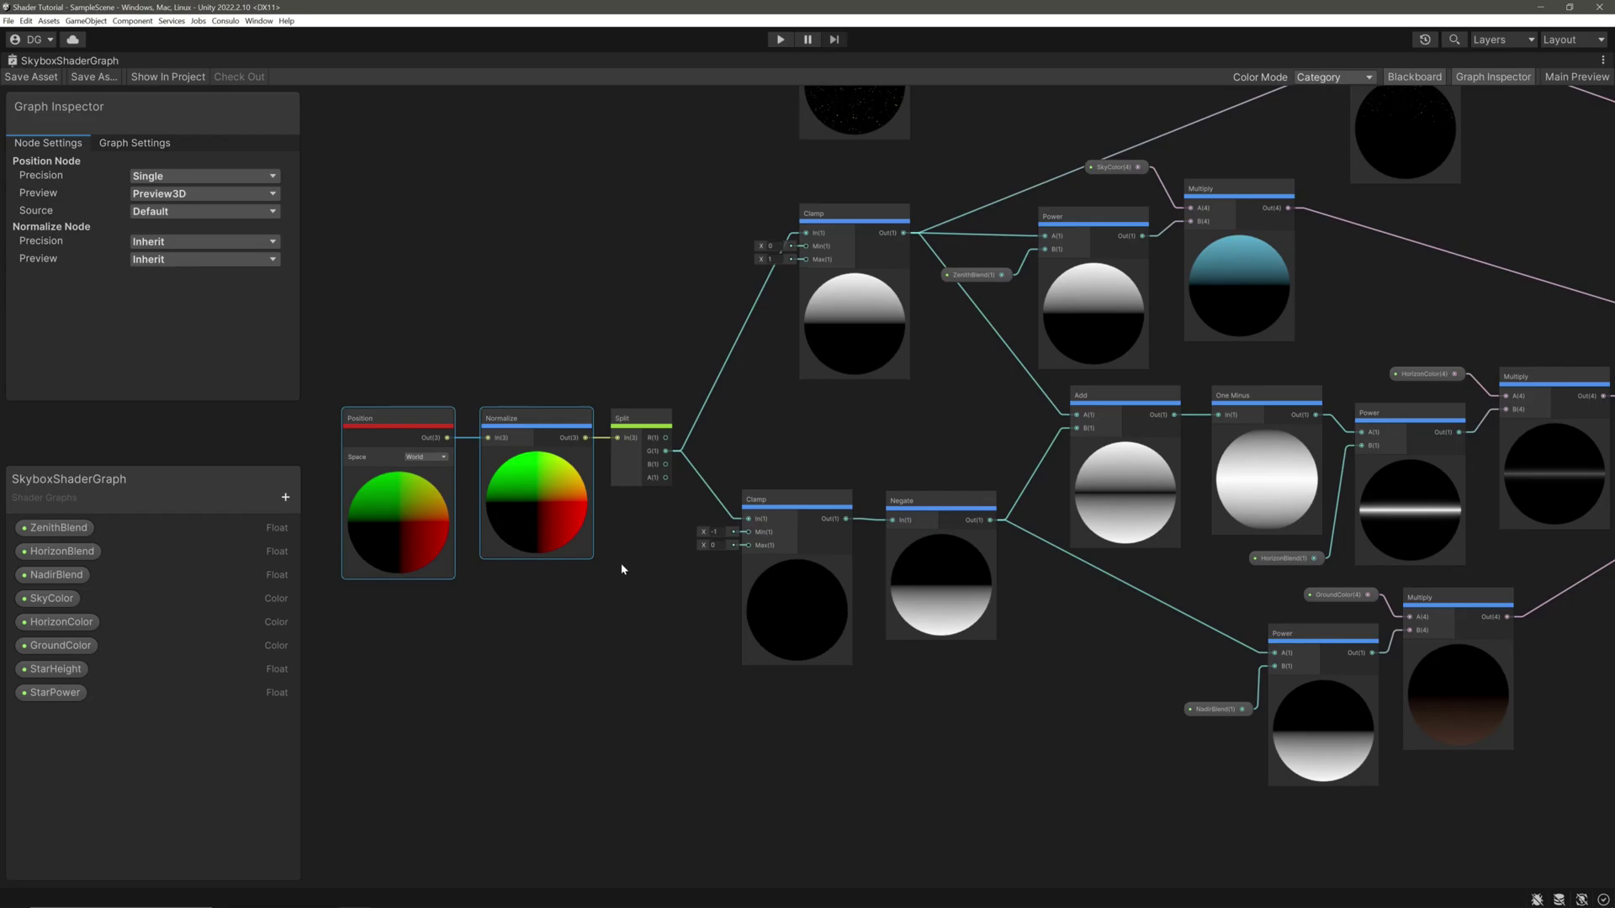
key("shift+space")
left_click(373, 61)
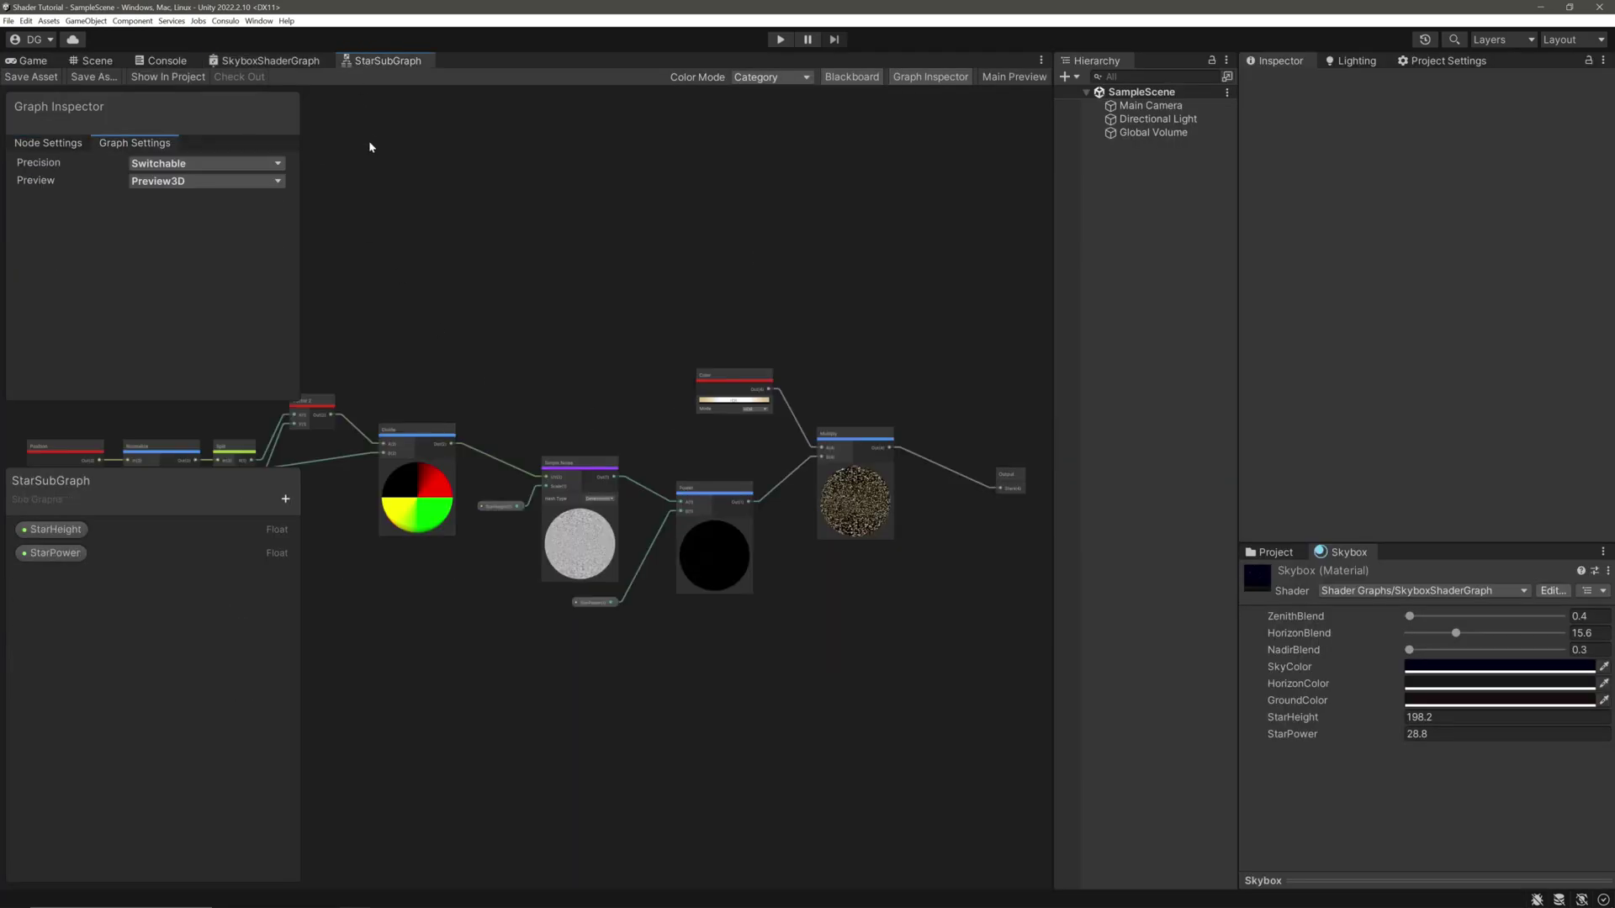
middle_click_drag(376, 170, 866, 234)
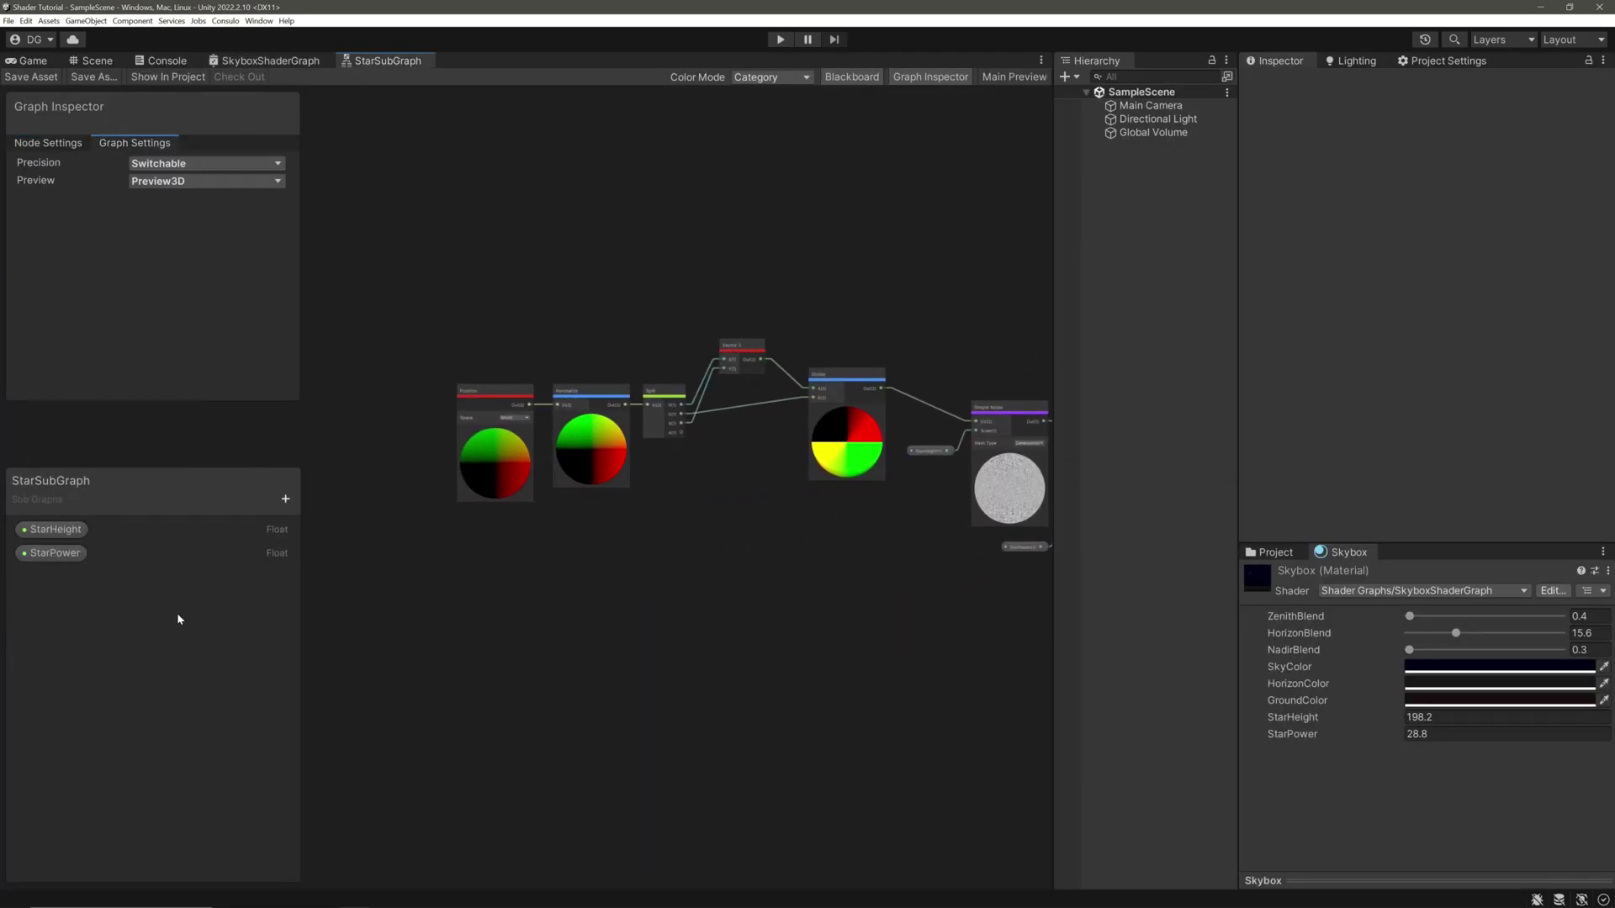
left_click(285, 498)
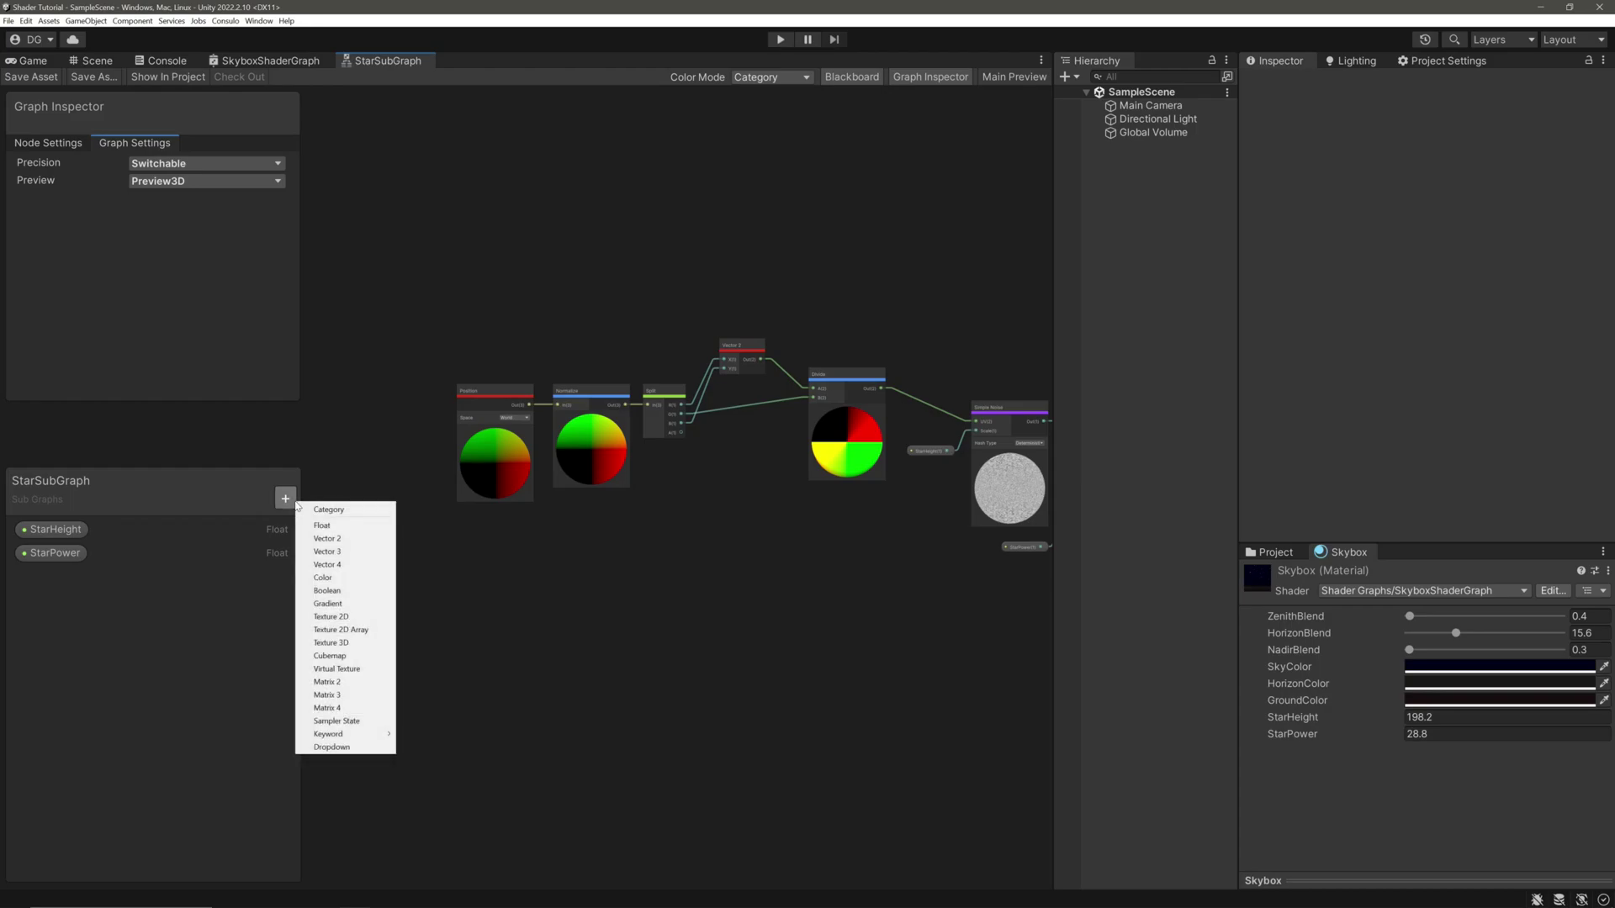
left_click(334, 552)
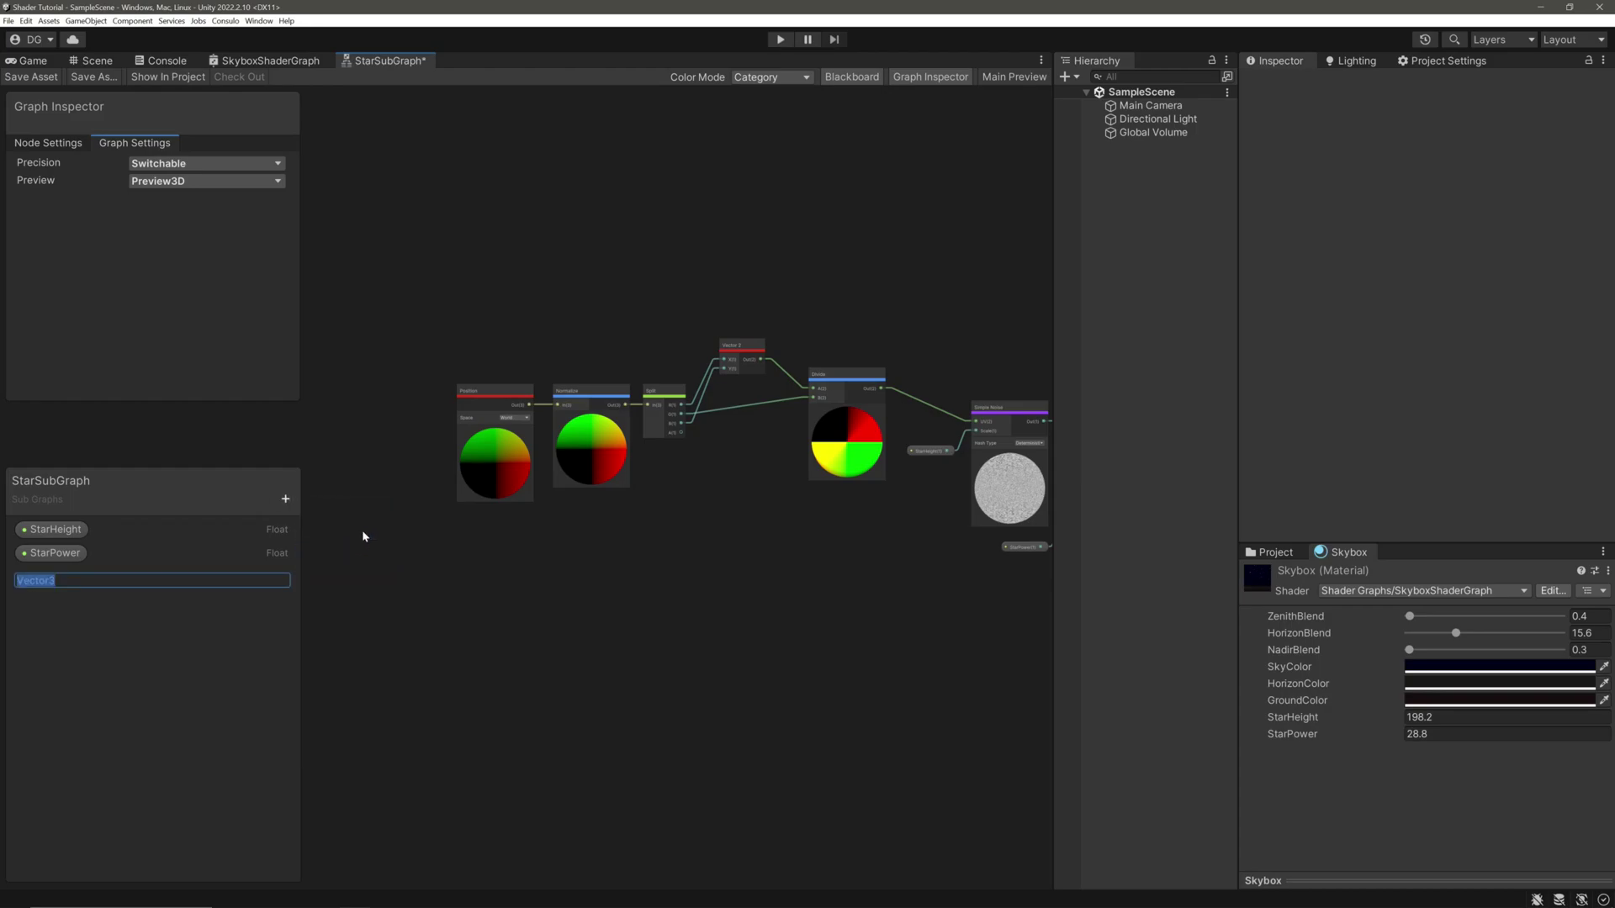
type("NormalizedAxes")
key("Return")
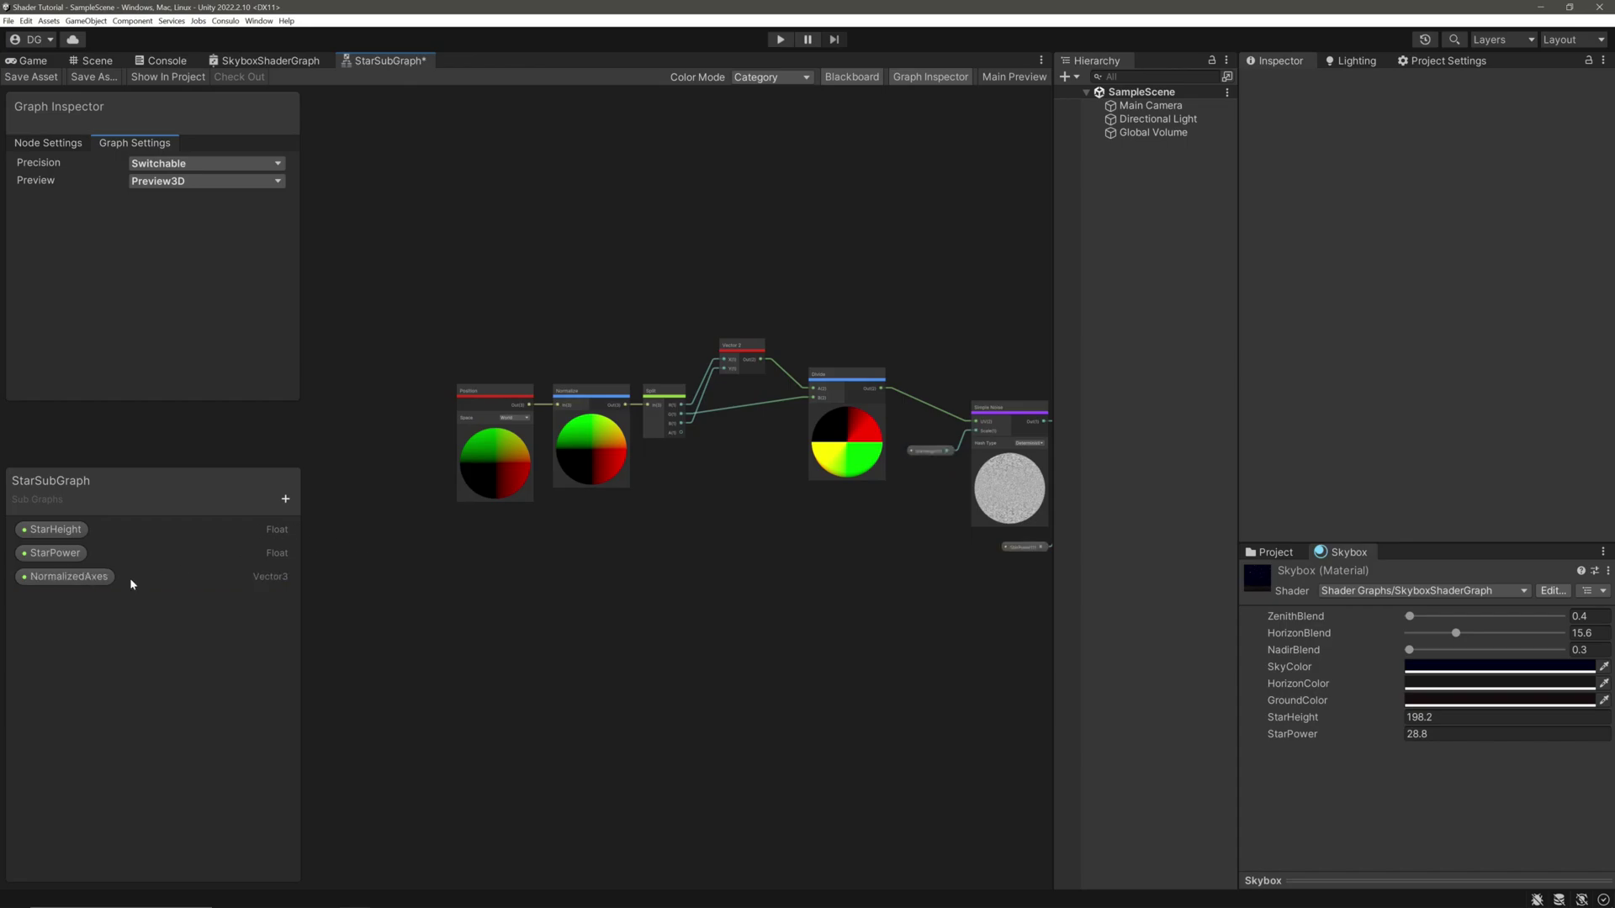
left_click(103, 580)
left_click(216, 218)
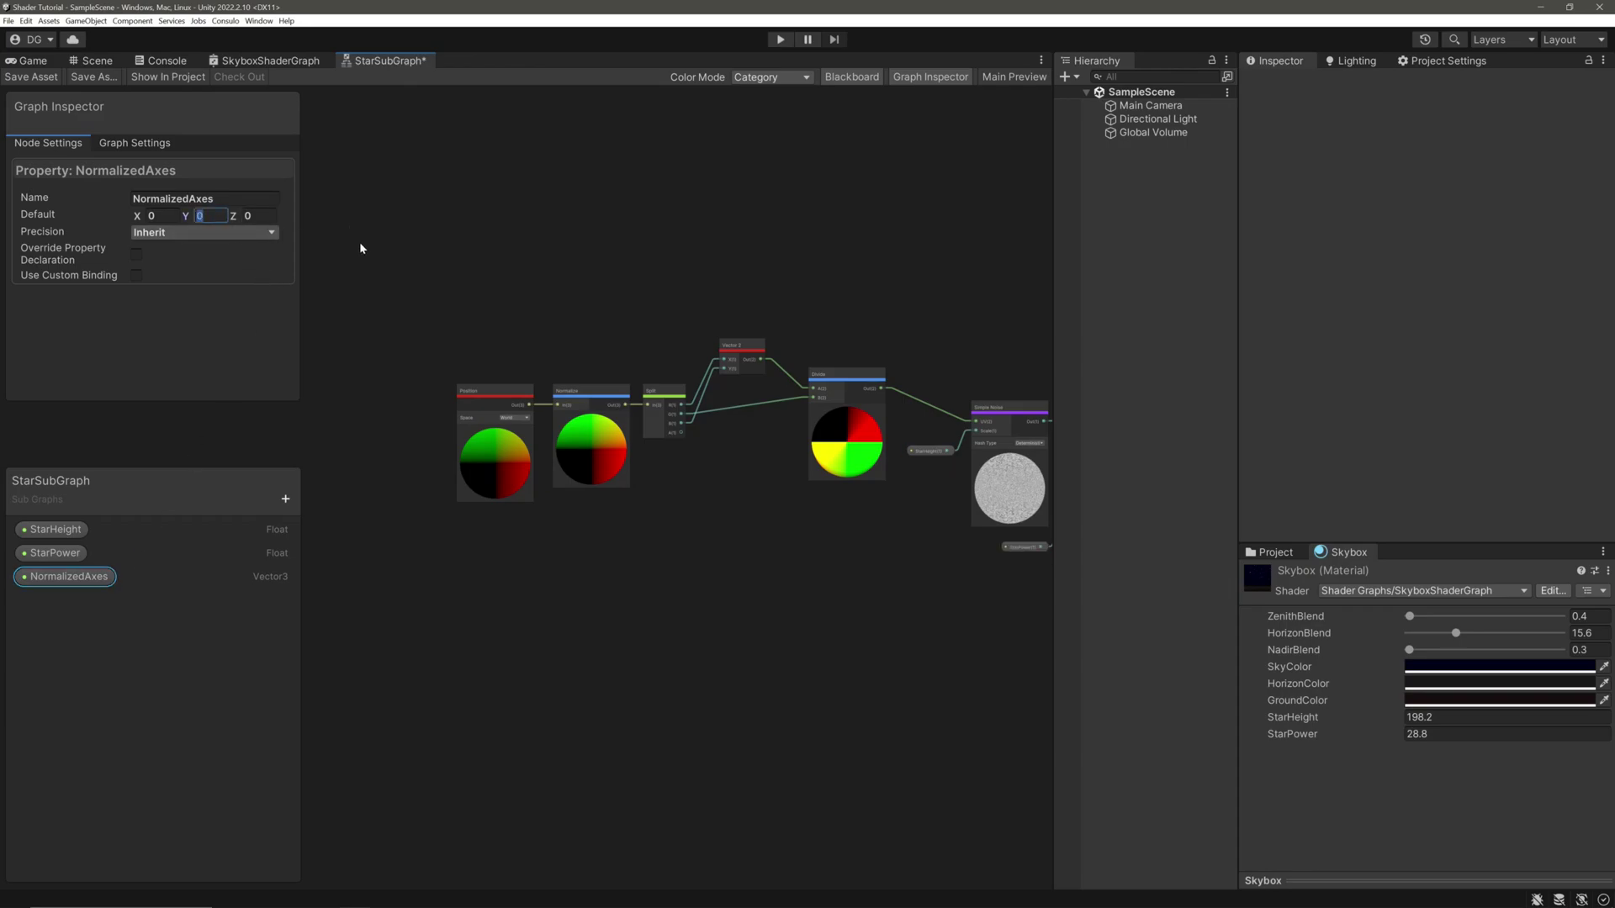
type("1")
- Place NormalizedAxes beside Split, delete Position and Normalize, and save the subgraph
left_click_drag(70, 580, 497, 526)
left_click_drag(480, 301, 591, 466)
key("Delete")
left_click_drag(527, 526, 646, 405)
scroll(587, 436, "up", 5)
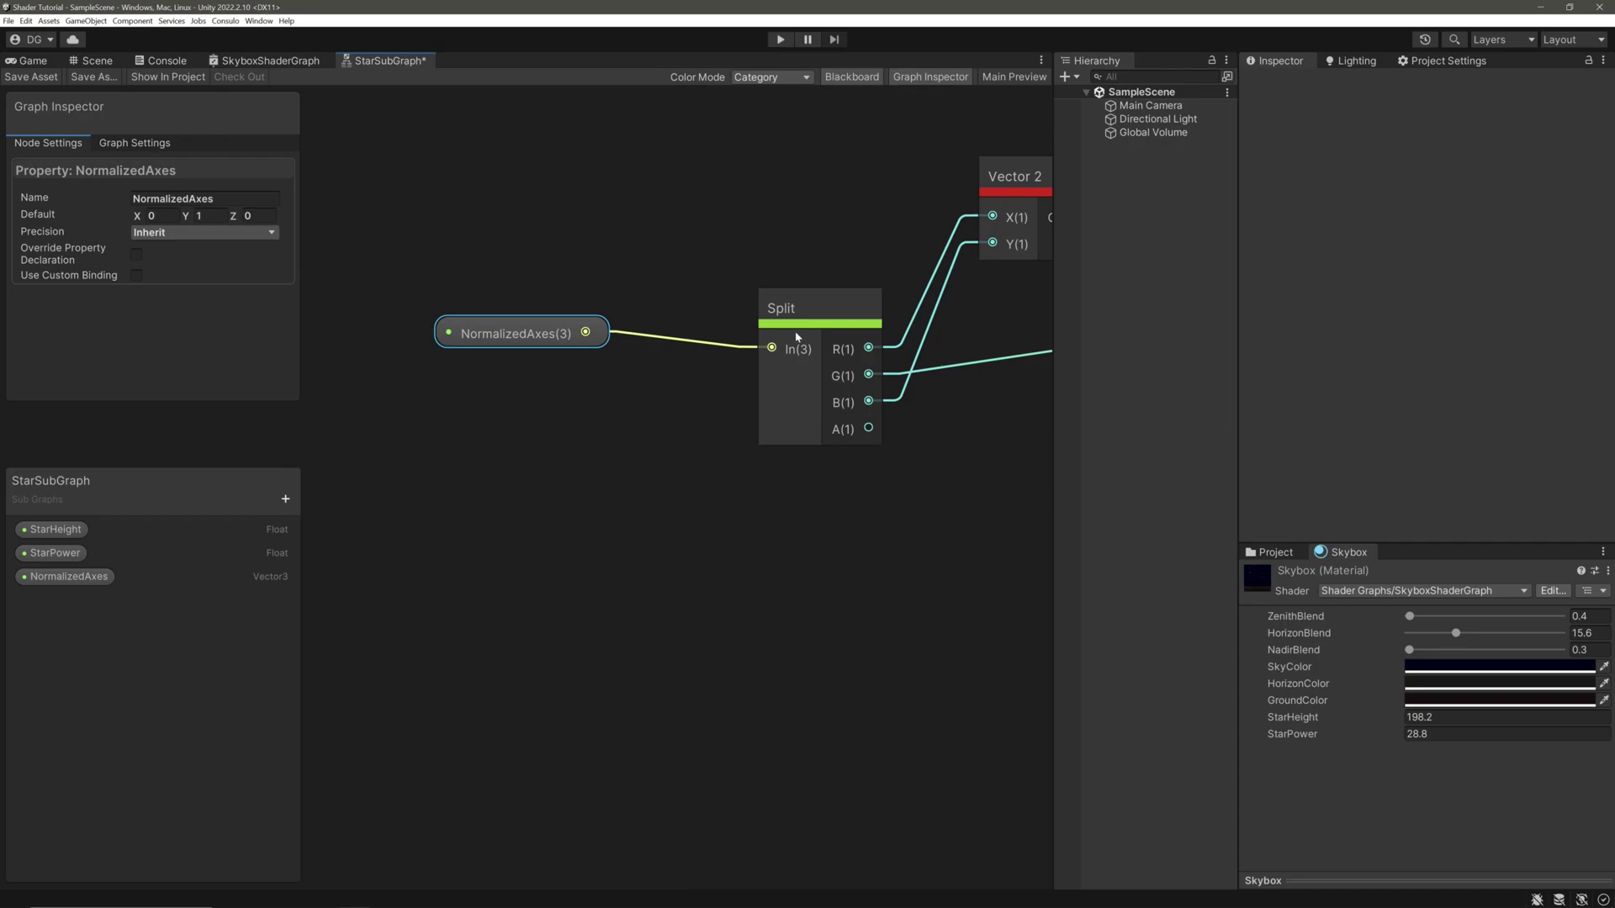
left_click(31, 77)
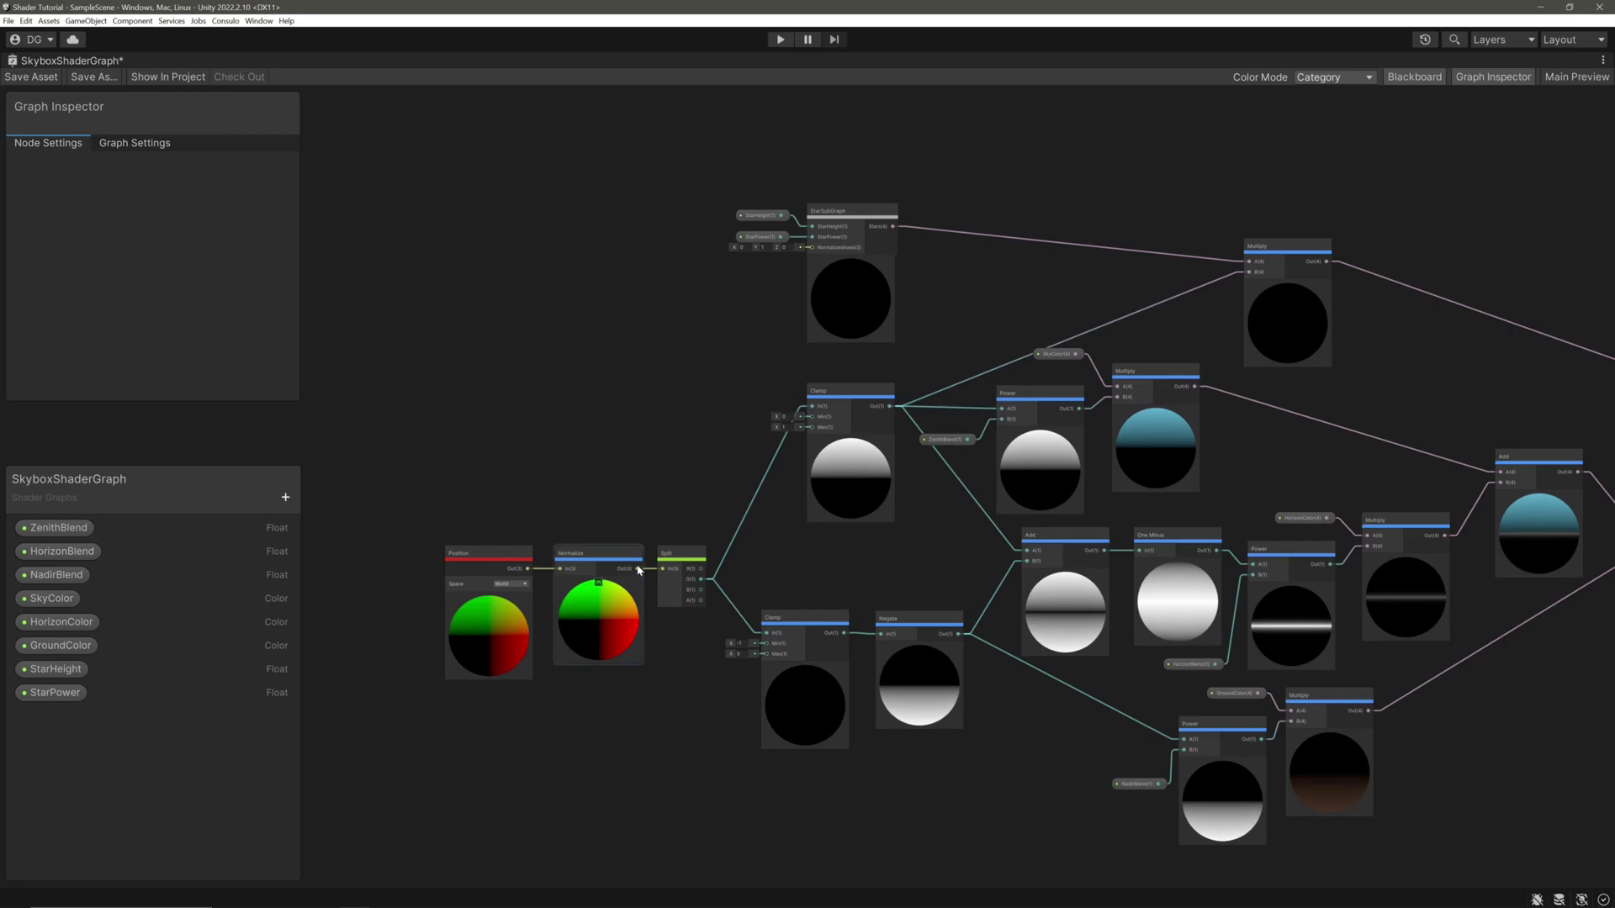
- Wire Normalize Out into the StarSubGraph node's NormalizedAxes input and check the sky
left_click_drag(638, 570, 809, 248)
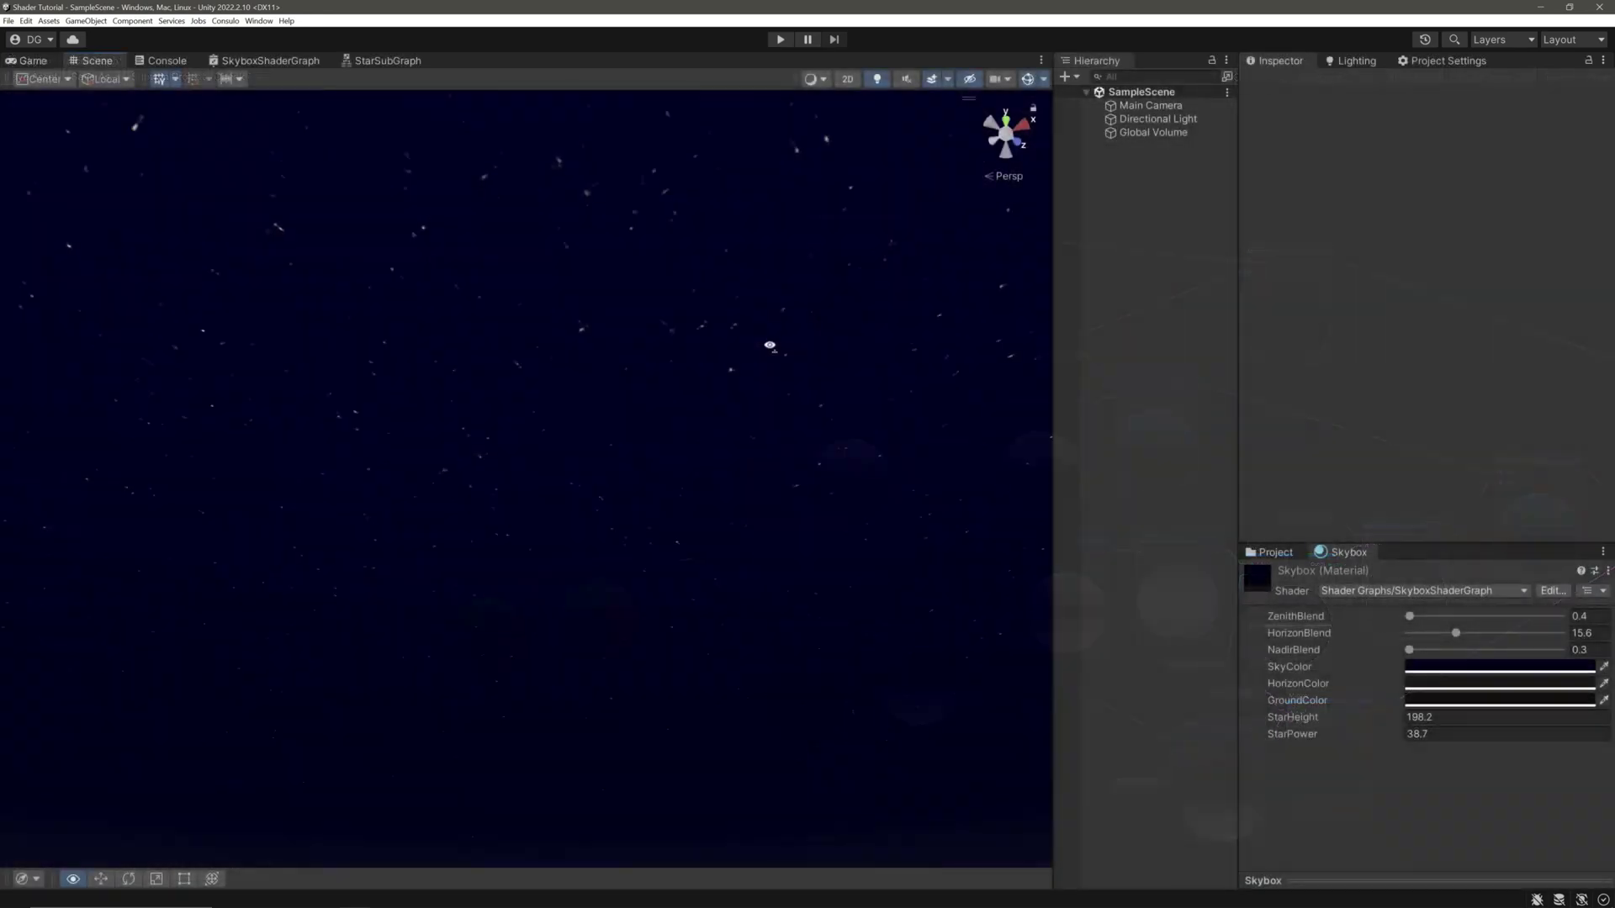
right_click_drag(769, 346, 920, 503)
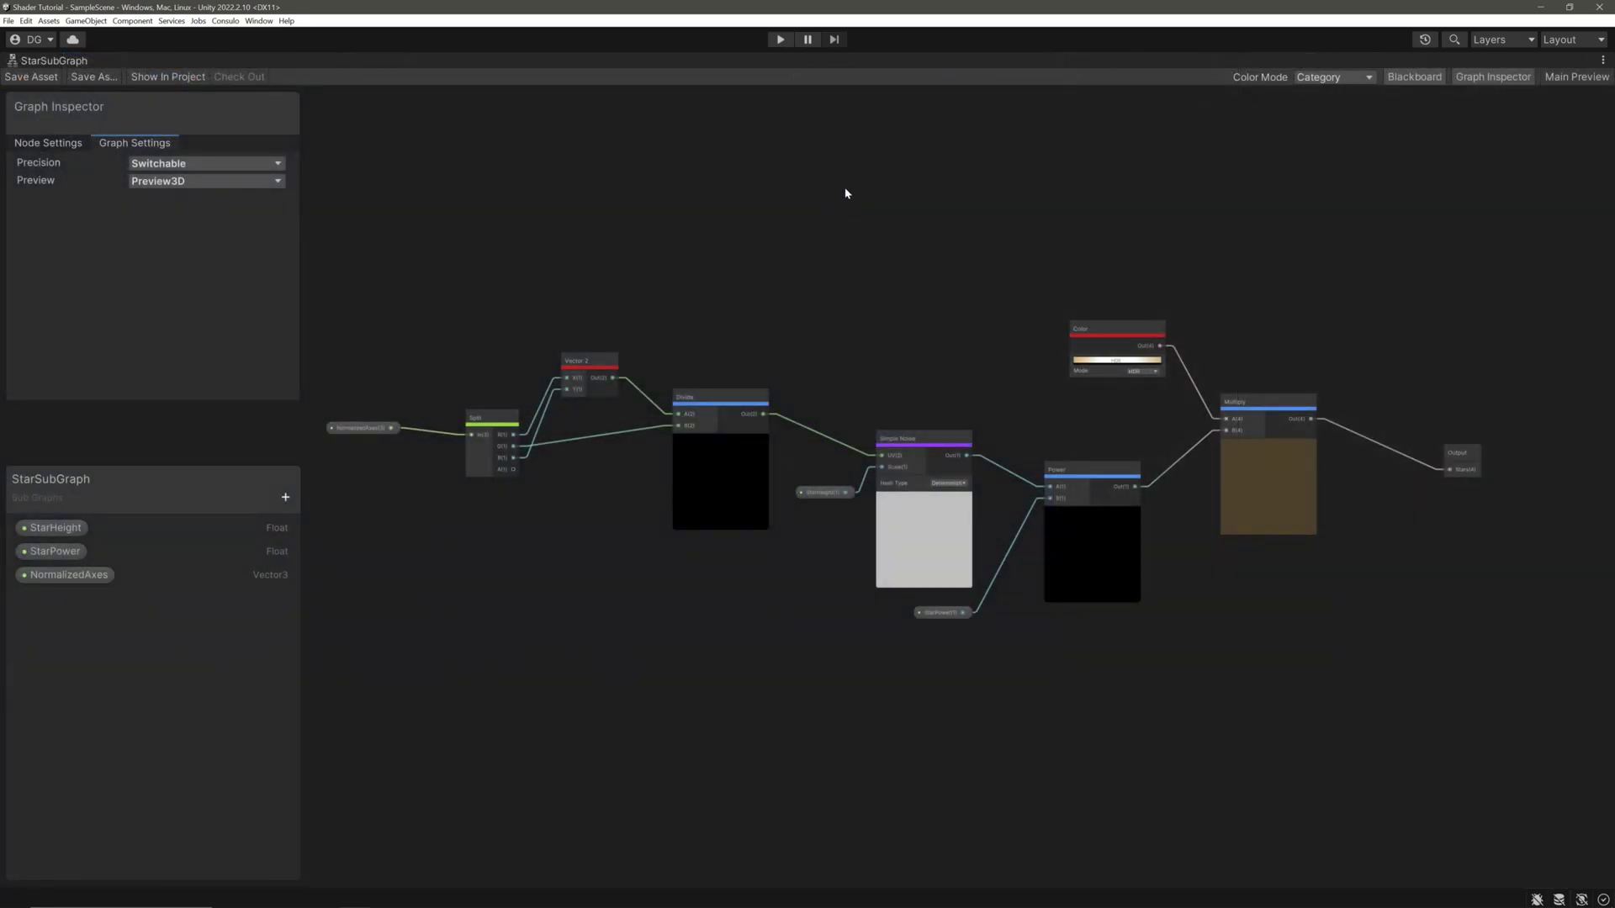
middle_click_drag(846, 191, 886, 350)
scroll(858, 428, "up", 4)
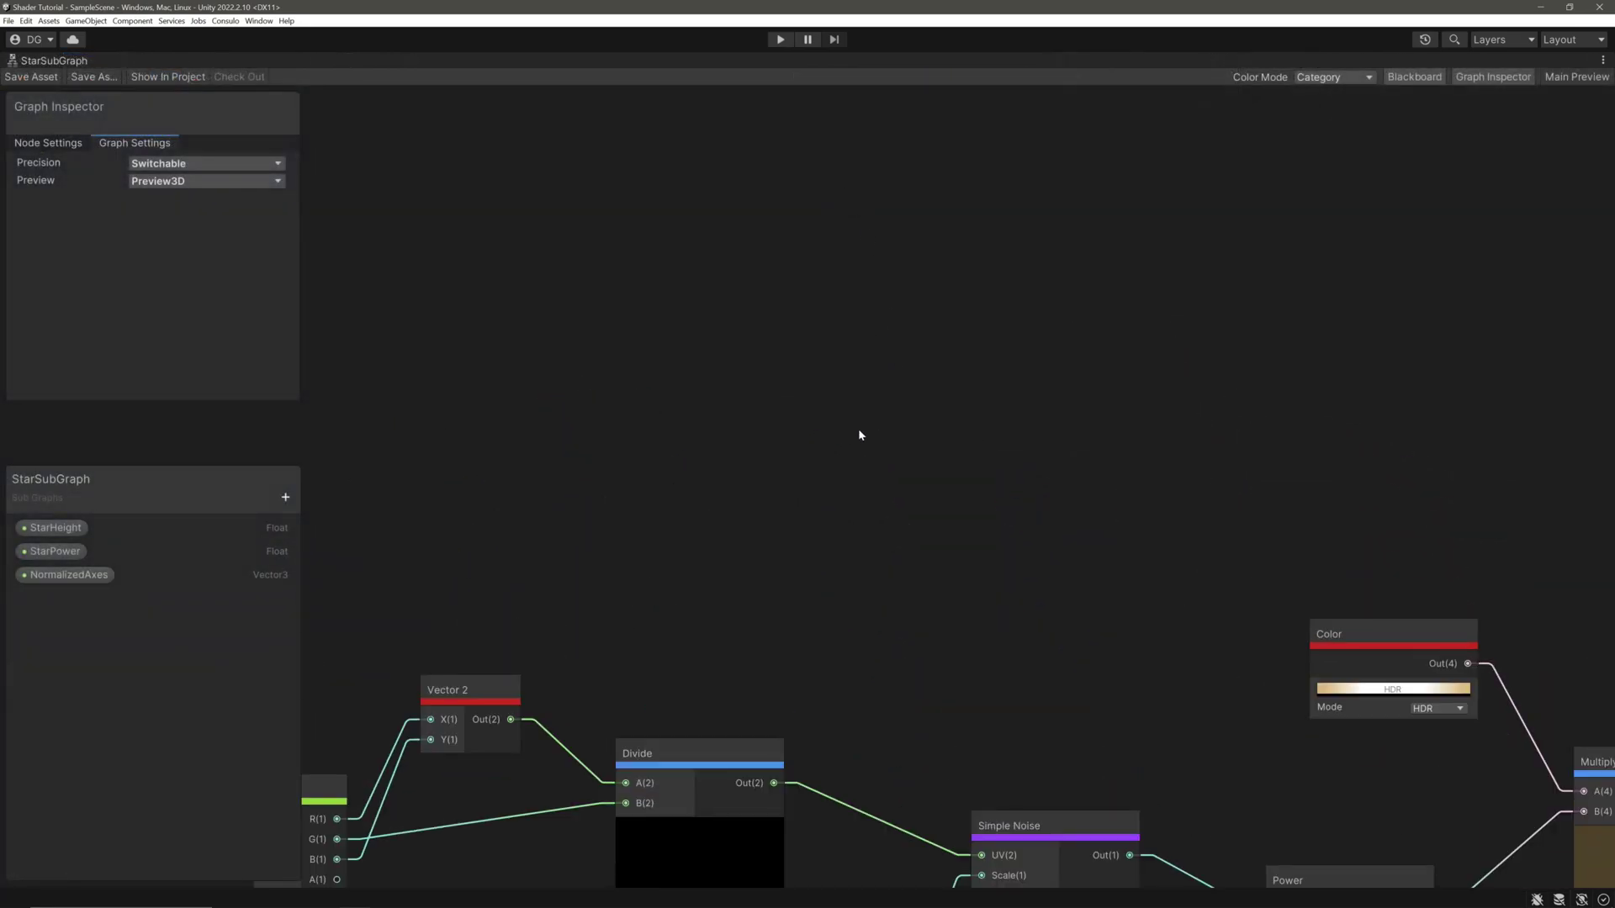
- Add a Gradient node to the star subgraph
key("space")
type("c")
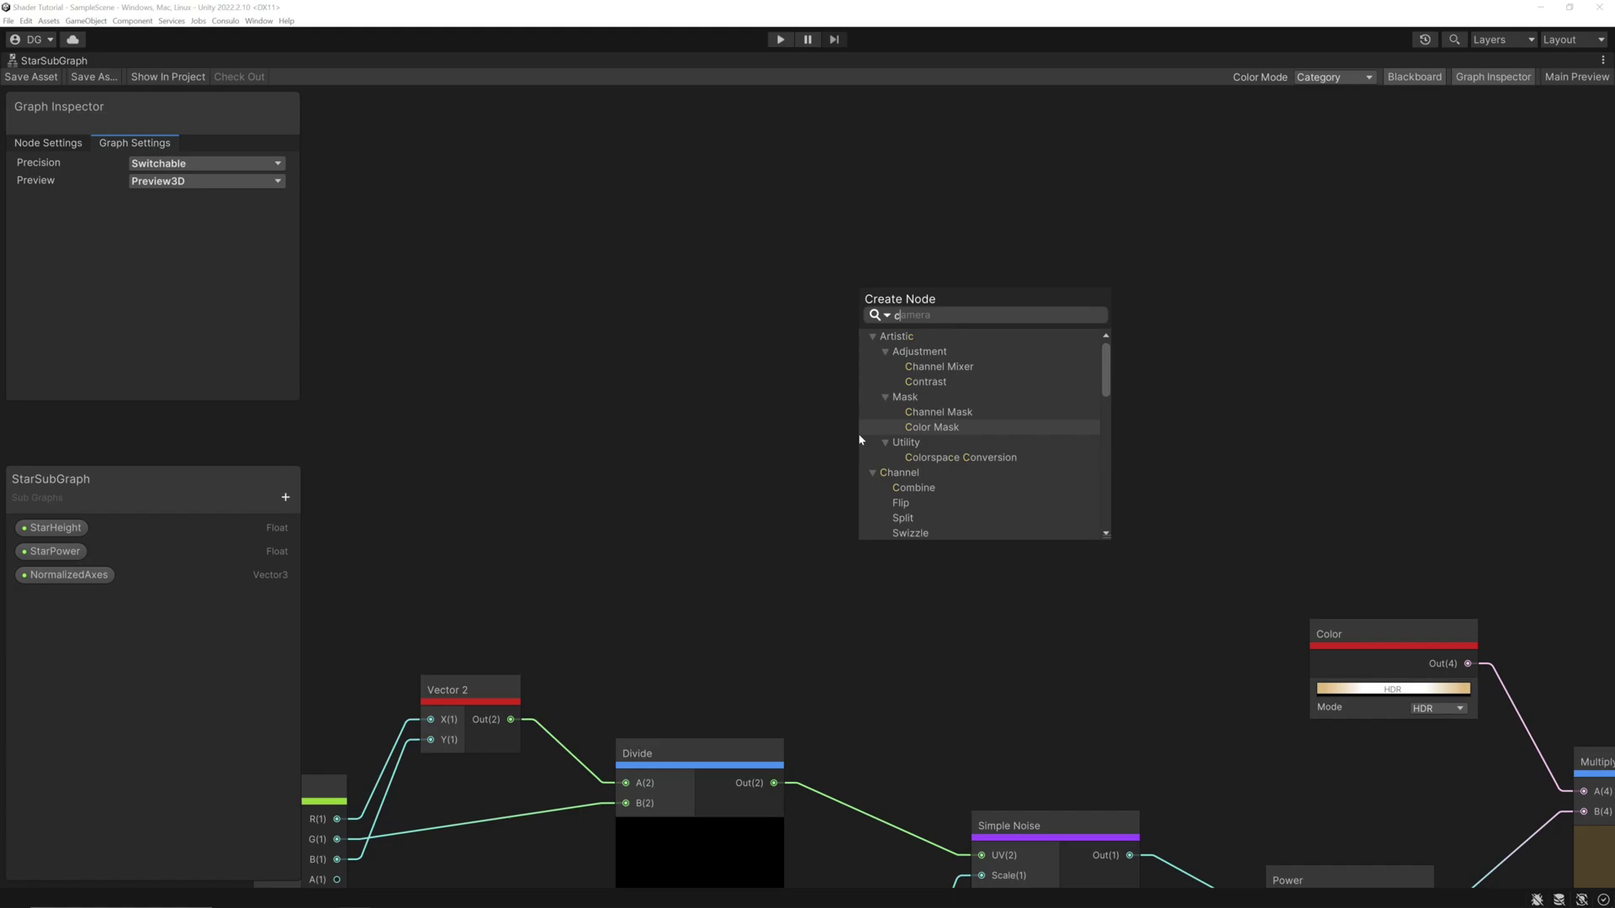
key("BackSpace")
type("gra")
key("Return")
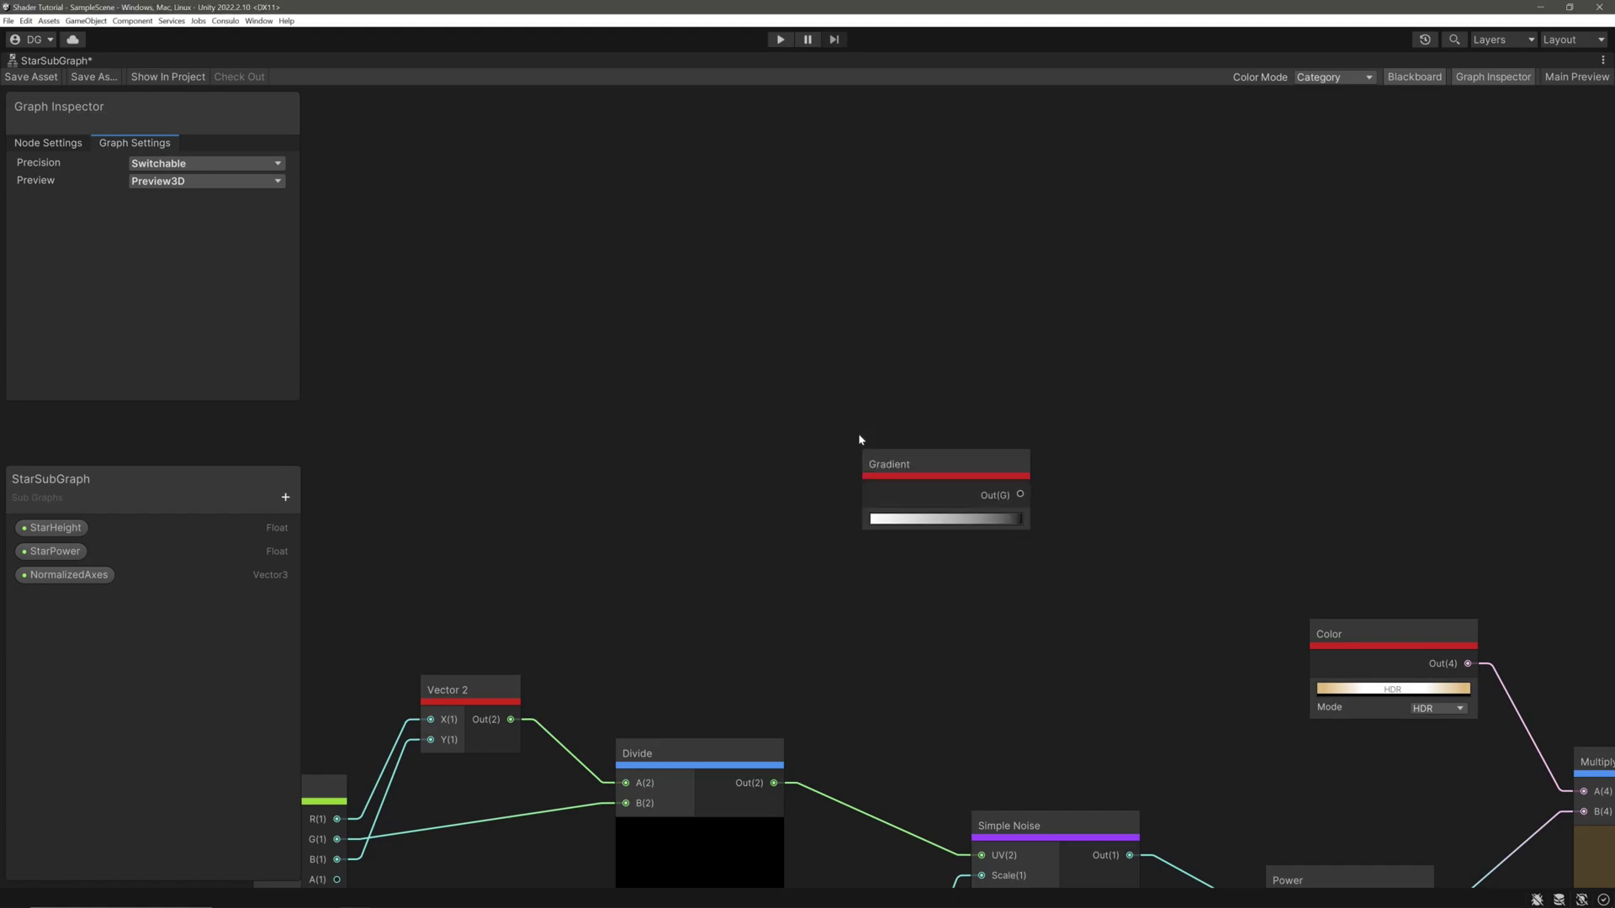
left_click_drag(874, 454, 770, 368)
- Make the first gradient key HDR red at intensity 10 and add a yellow key
left_click(840, 430)
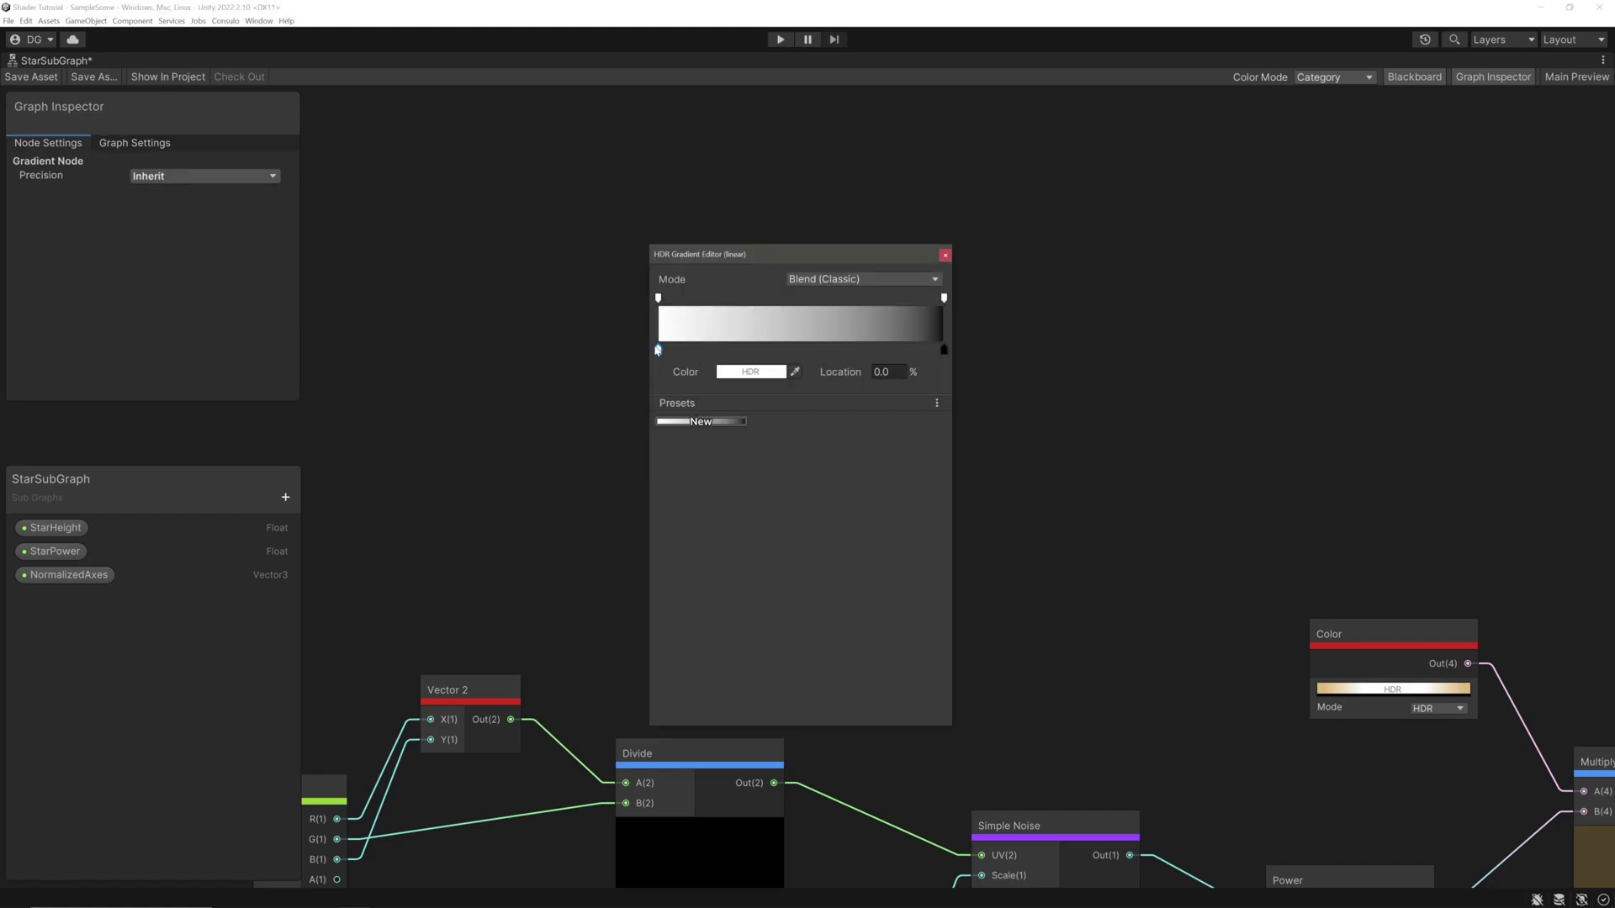
left_click_drag(658, 350, 731, 350)
left_click(750, 372)
left_click_drag(841, 480, 955, 433)
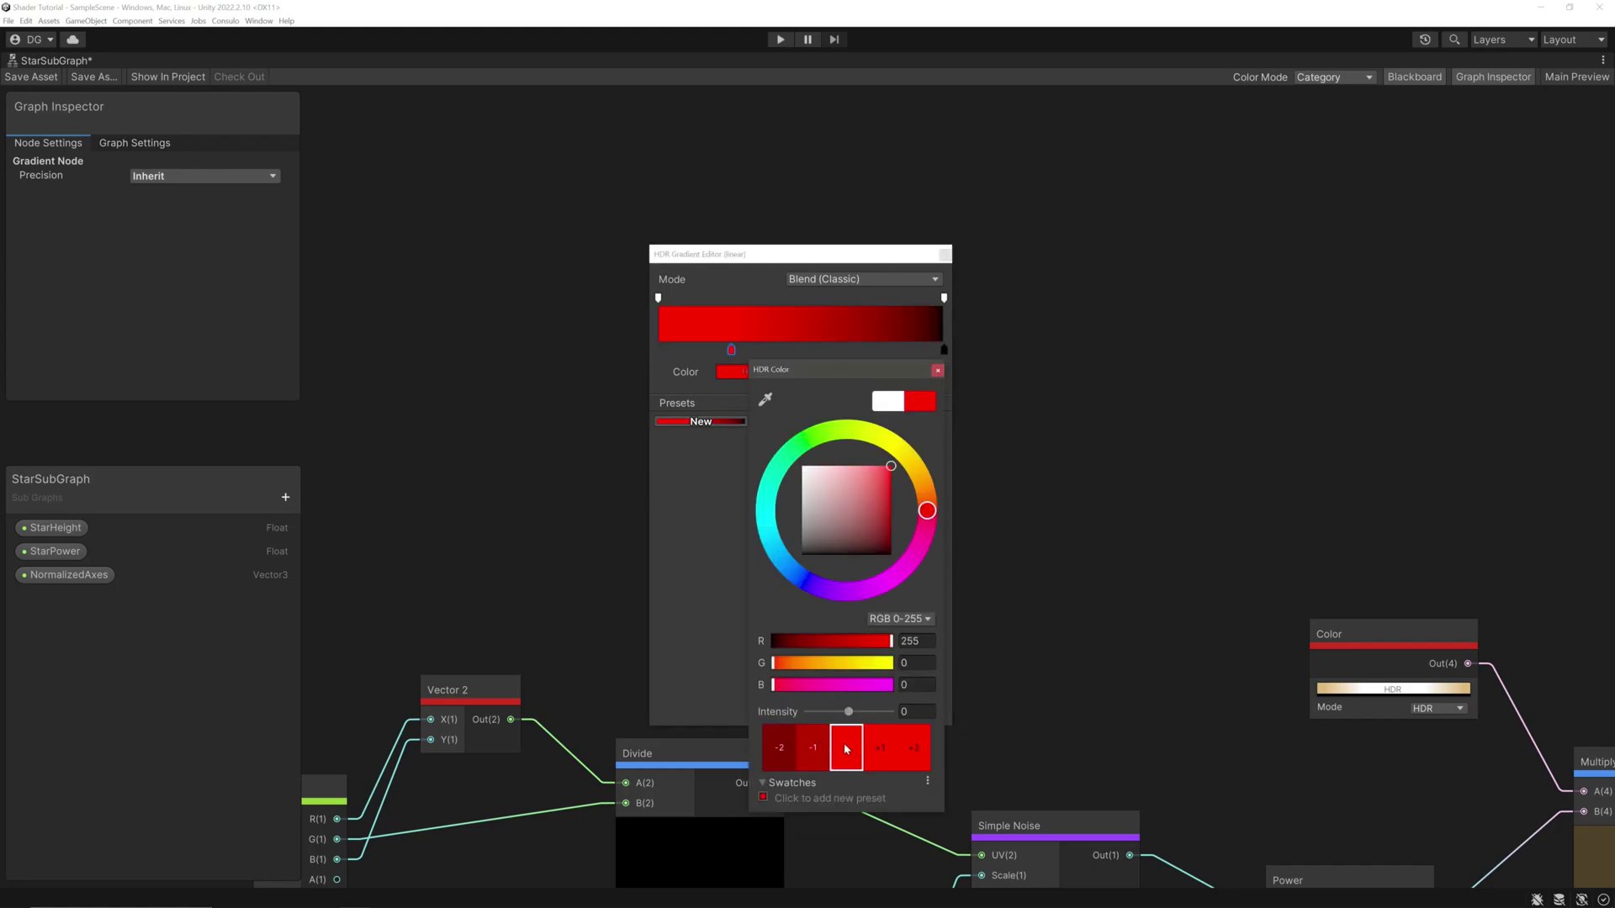
left_click_drag(849, 712, 930, 530)
left_click(937, 371)
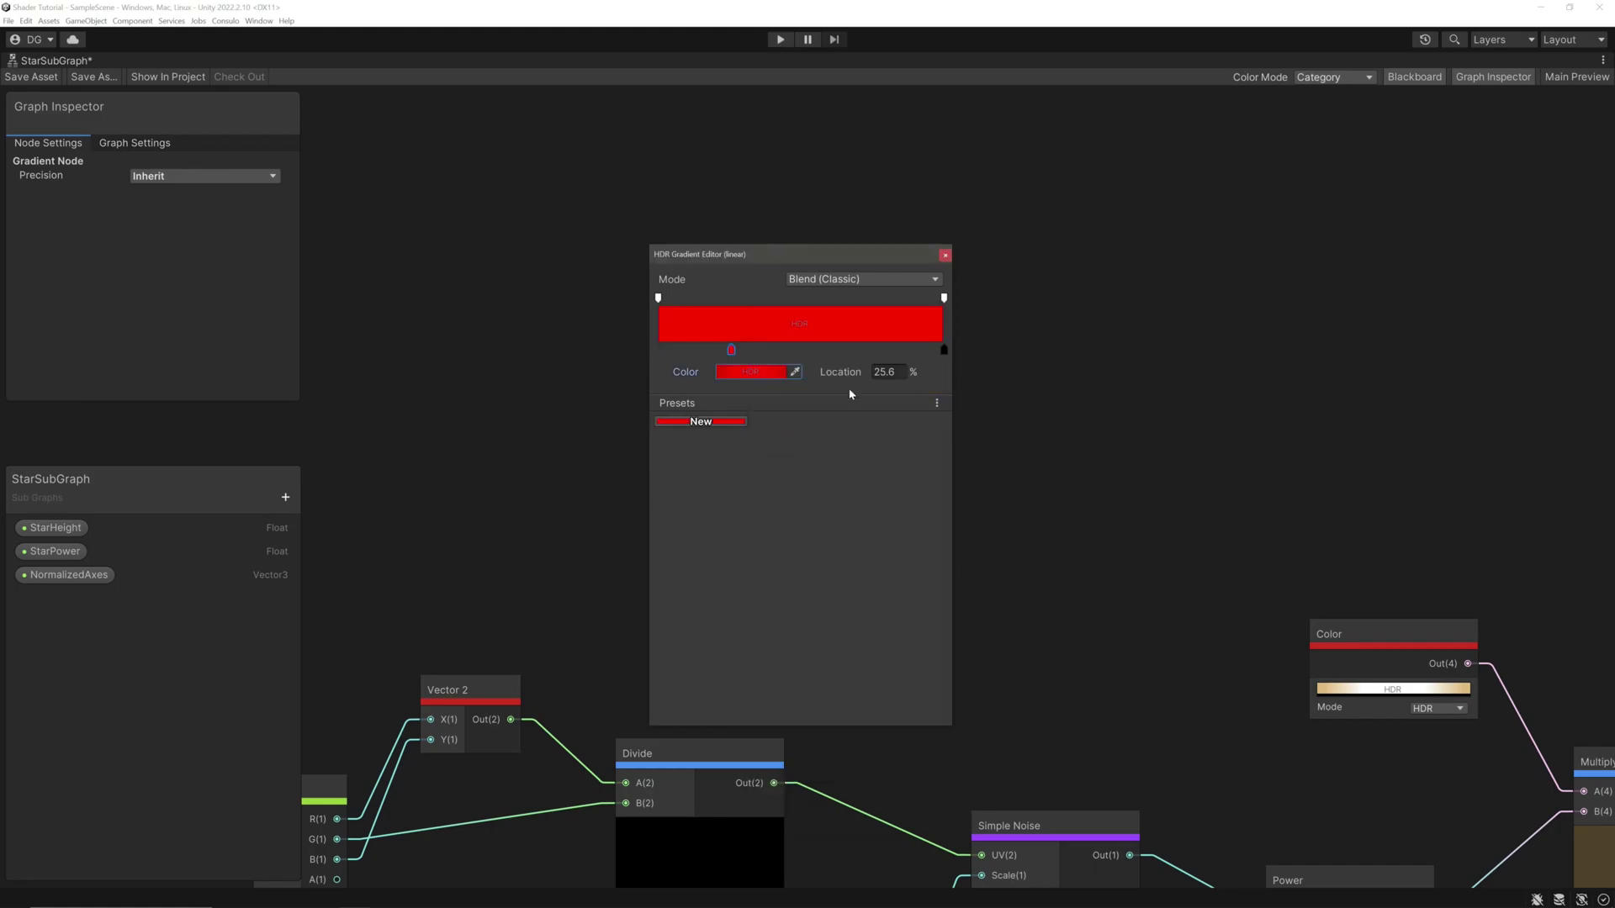
double_click(795, 348)
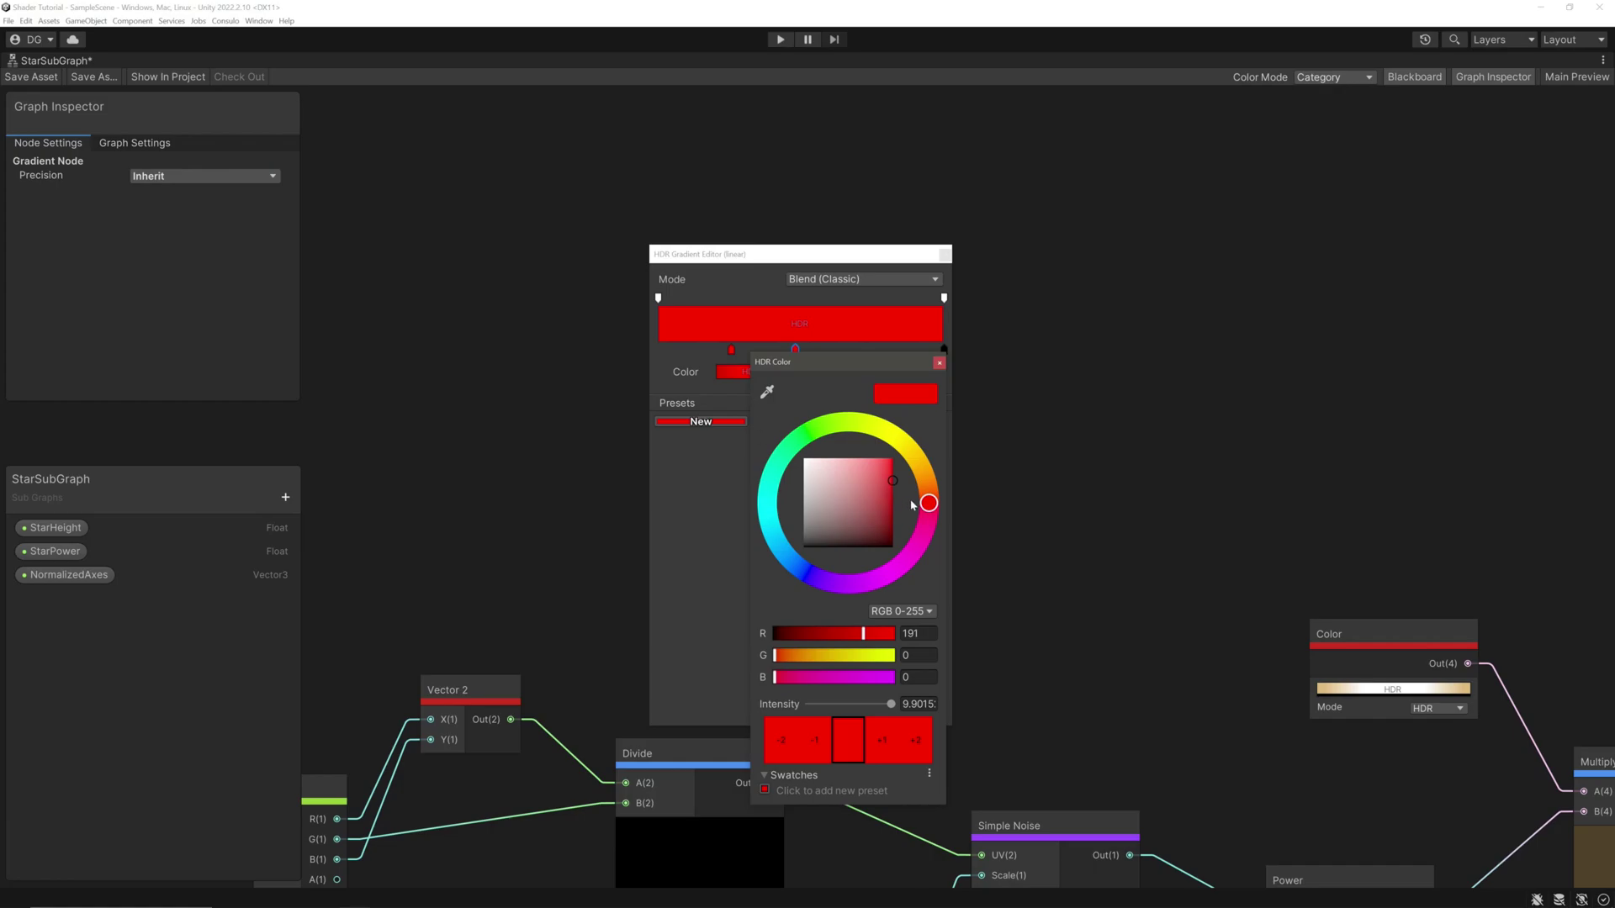
left_click(917, 448)
left_click(940, 363)
- Add a green key at 61.5% and a cyan key, and tint the end key cyan
left_click(834, 349)
left_click(755, 373)
left_click(825, 431)
left_click(951, 363)
left_click(891, 349)
left_click(753, 373)
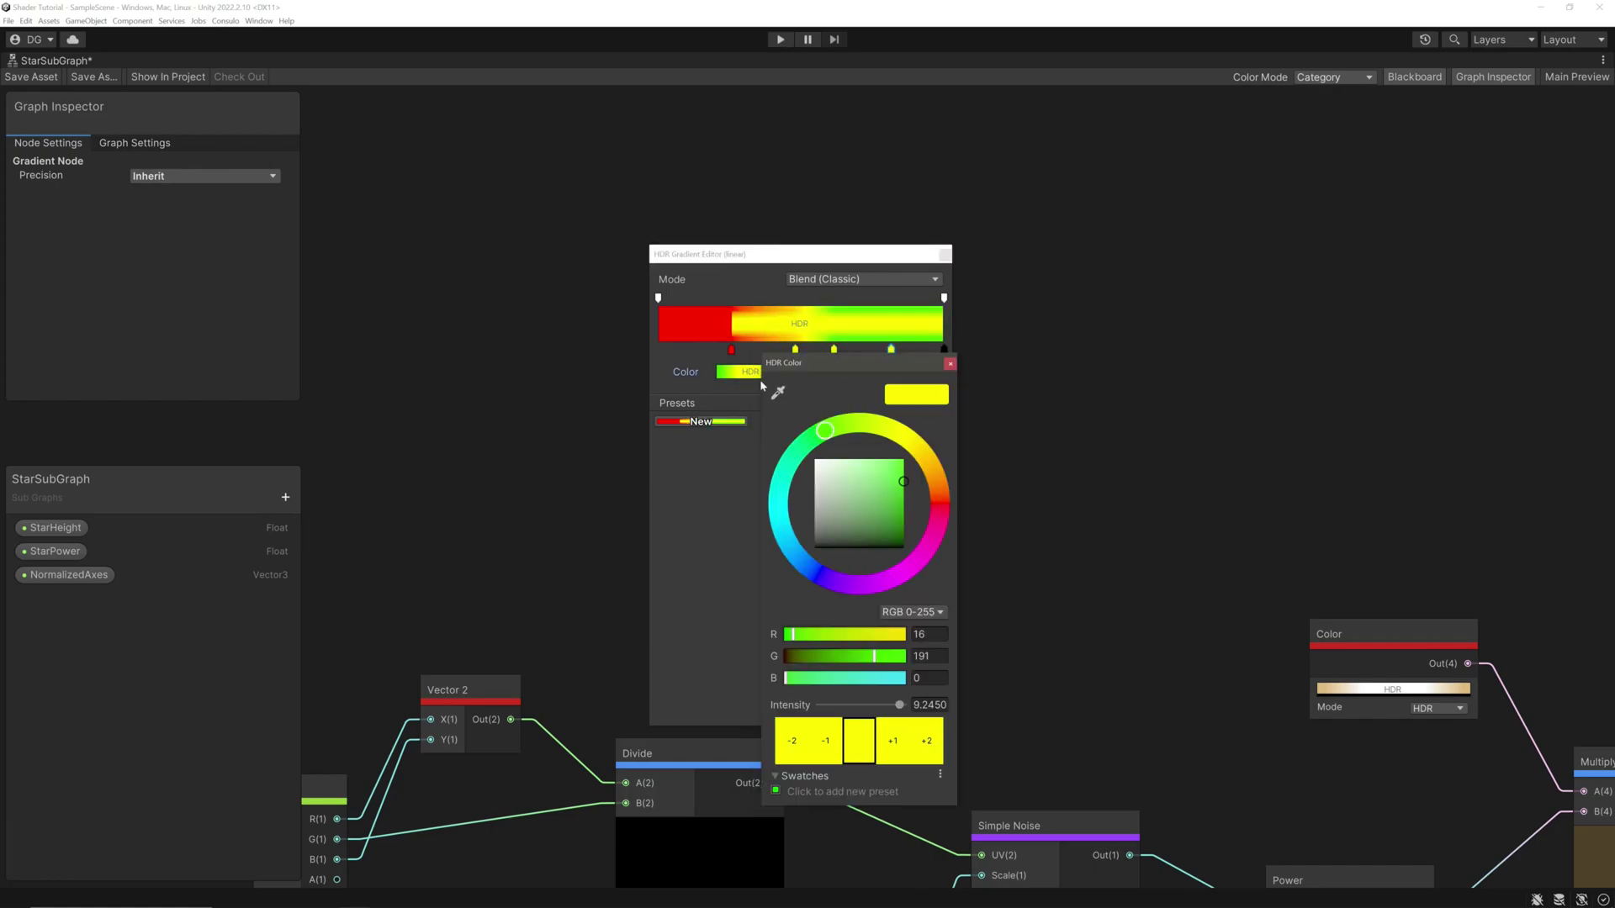
left_click(775, 509)
left_click(949, 364)
left_click(943, 348)
left_click(753, 372)
left_click(813, 576)
left_click(898, 468)
left_click(769, 508)
left_click(950, 368)
- Switch the gradient Mode to Fixed
left_click(732, 372)
left_click(937, 362)
left_click(860, 280)
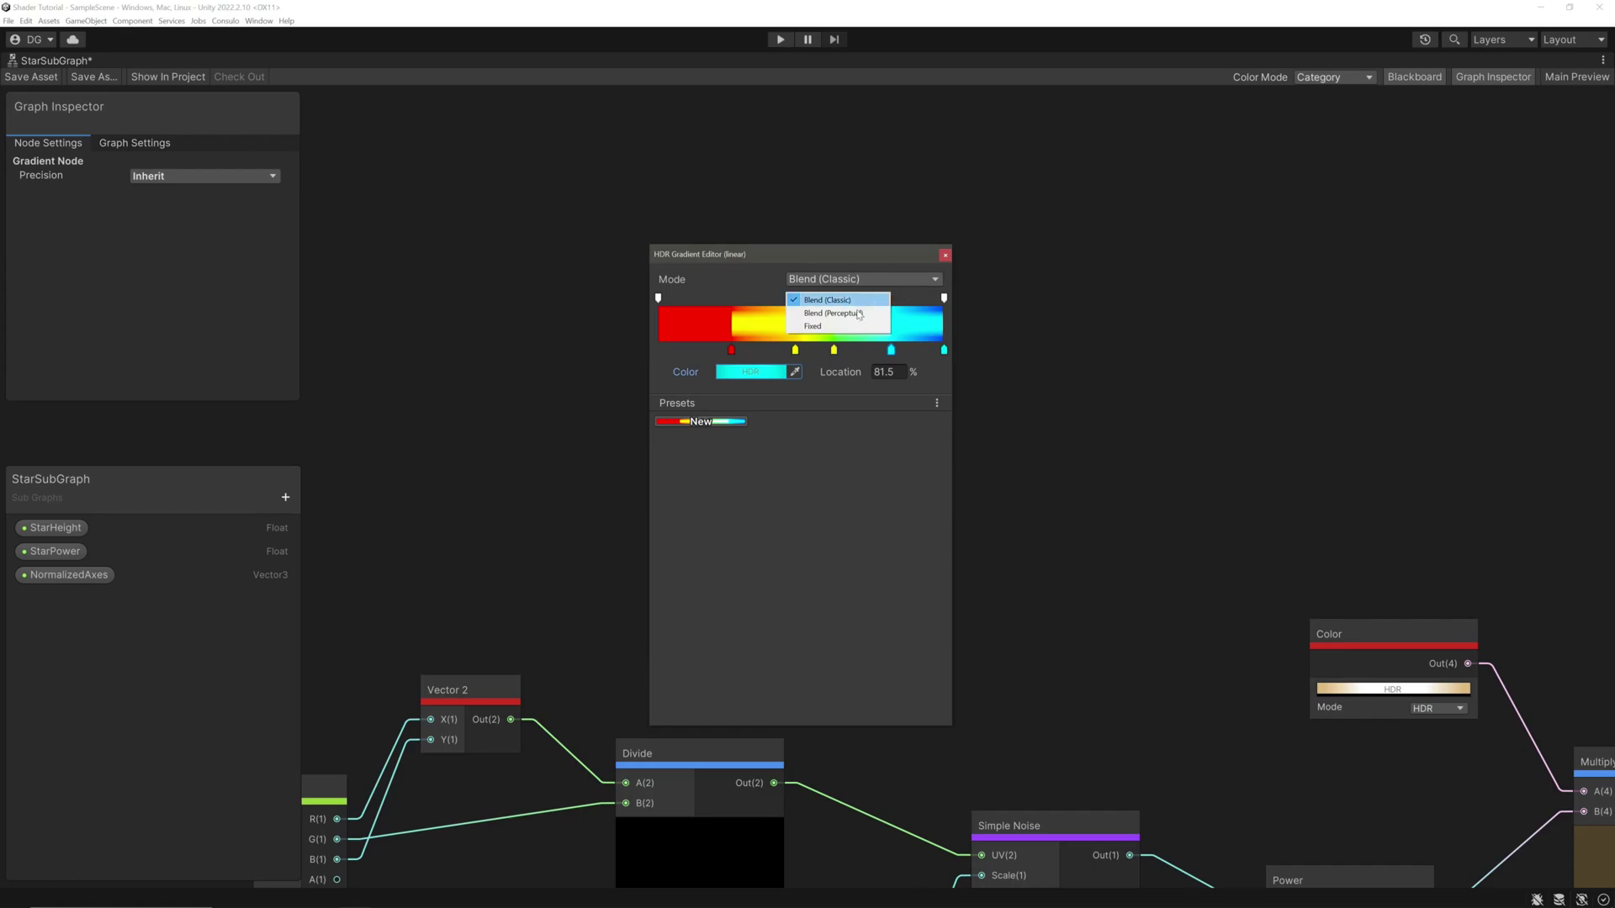
left_click(812, 326)
left_click(946, 255)
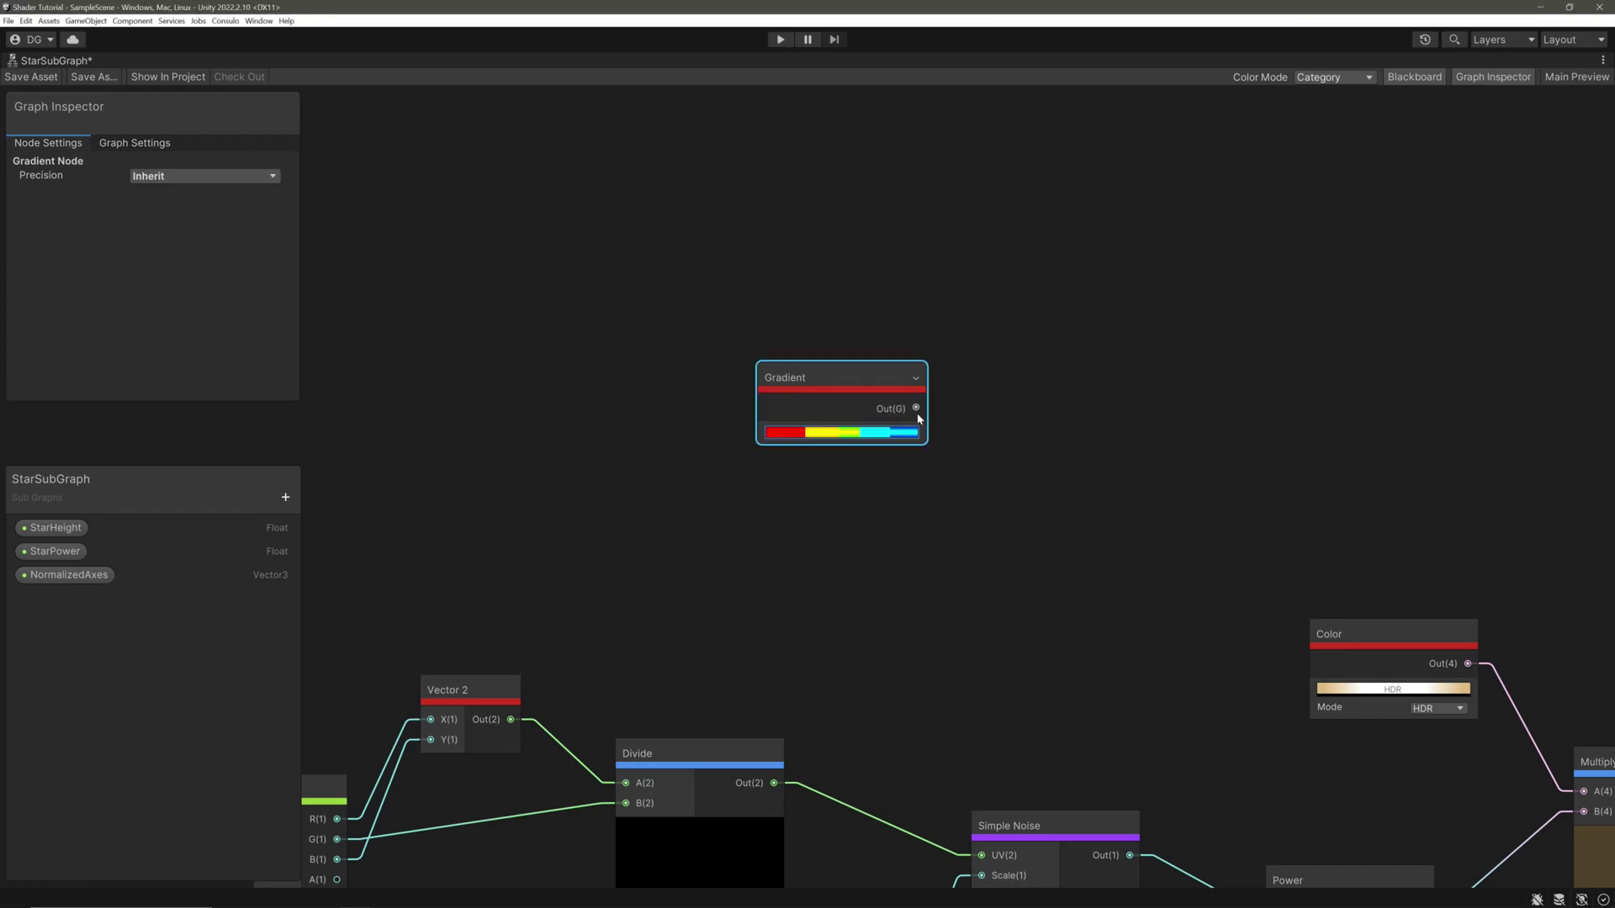
- Add a Sample Gradient node fed by the Gradient
left_click_drag(917, 408, 1021, 451)
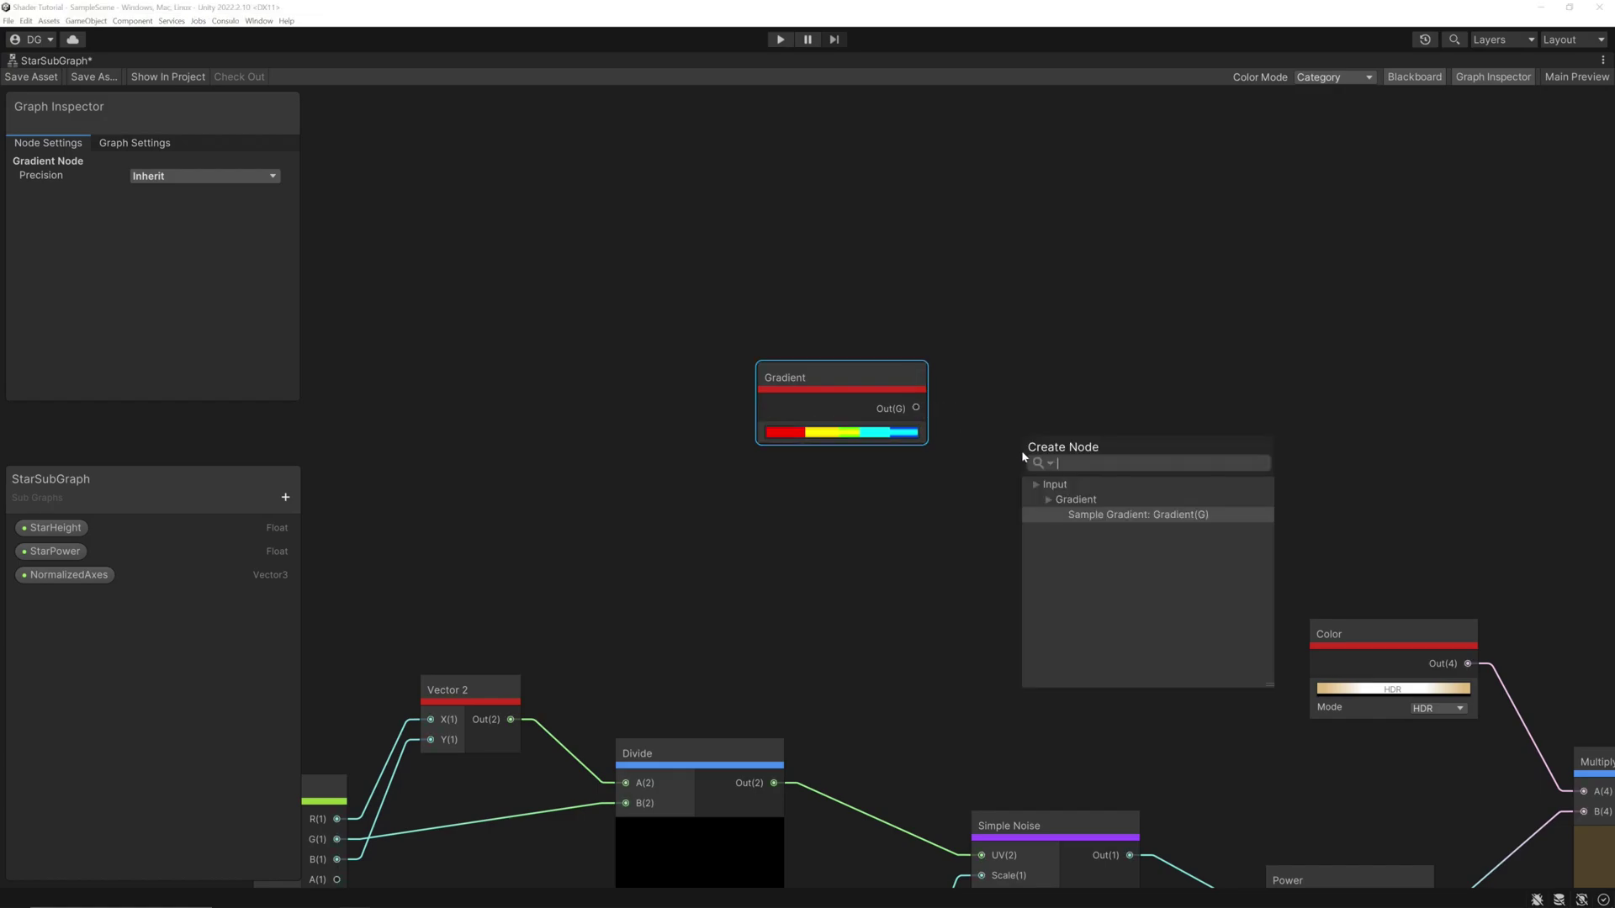
left_click(1169, 514)
scroll(1051, 509, "up", 2)
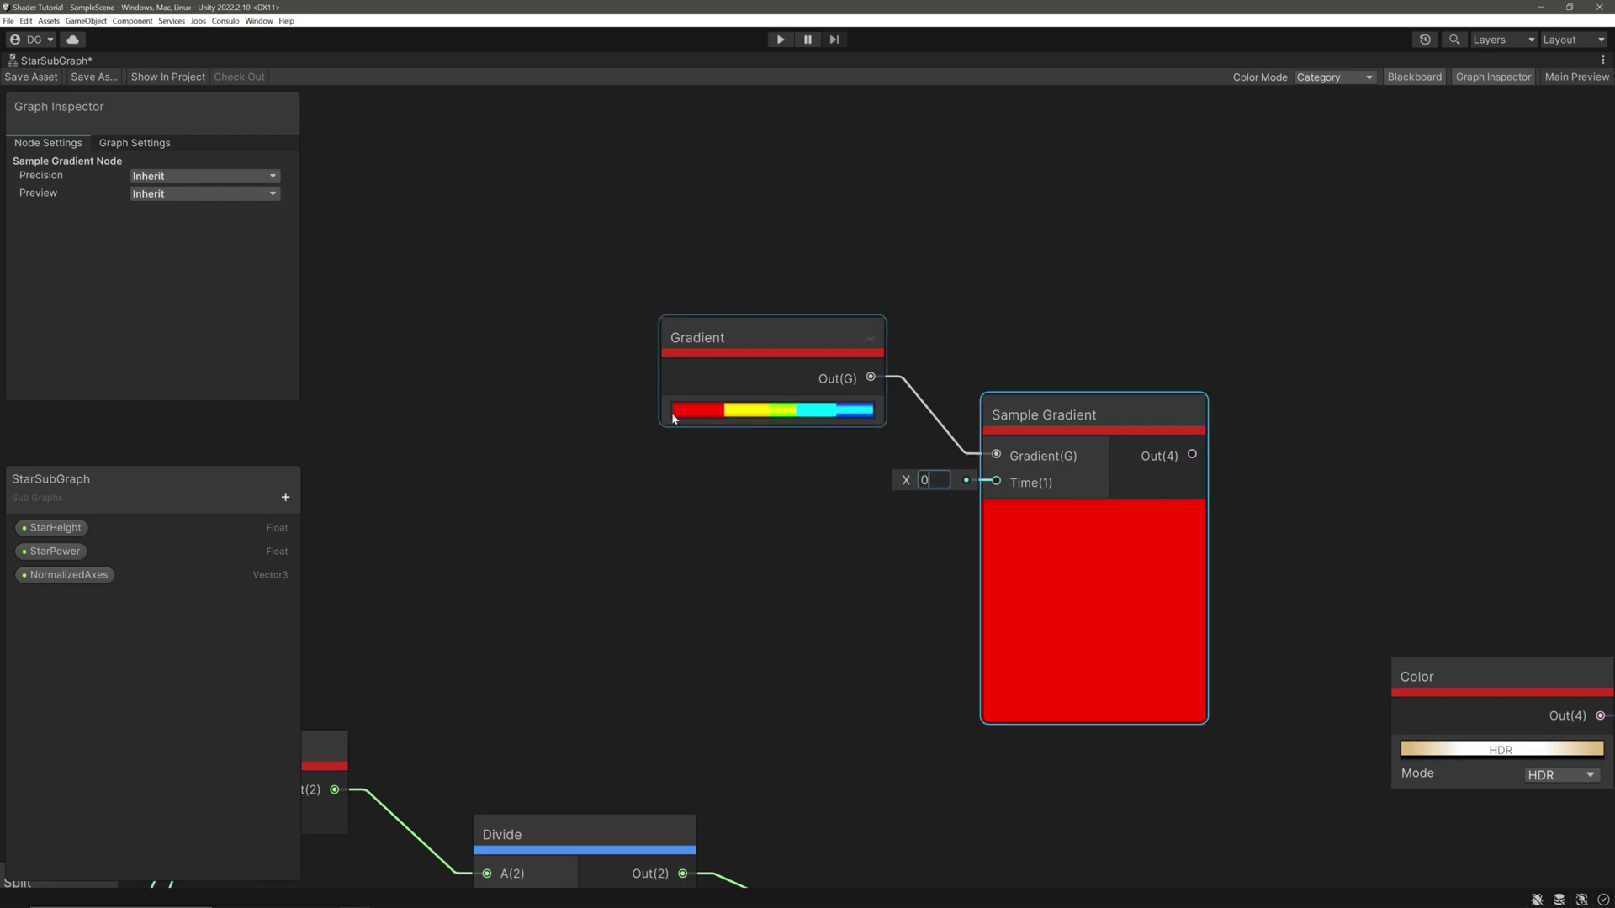
- Try Sample Gradient Time values, starting at 1 and ending at 0.13
left_click(906, 480)
type("1")
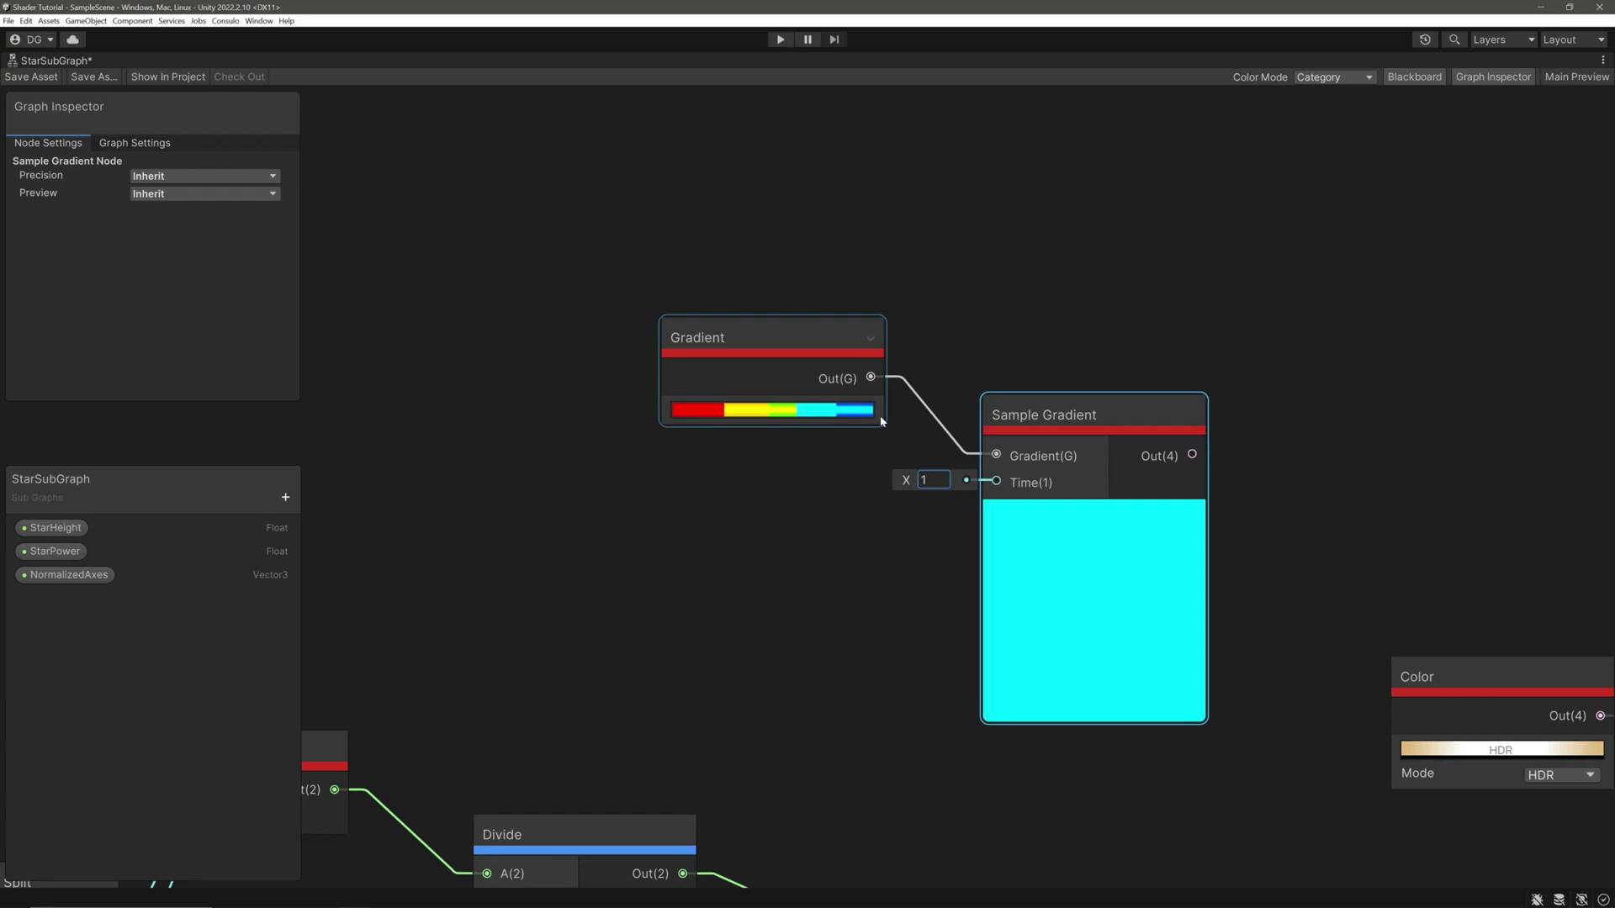
left_click_drag(911, 480, 882, 478)
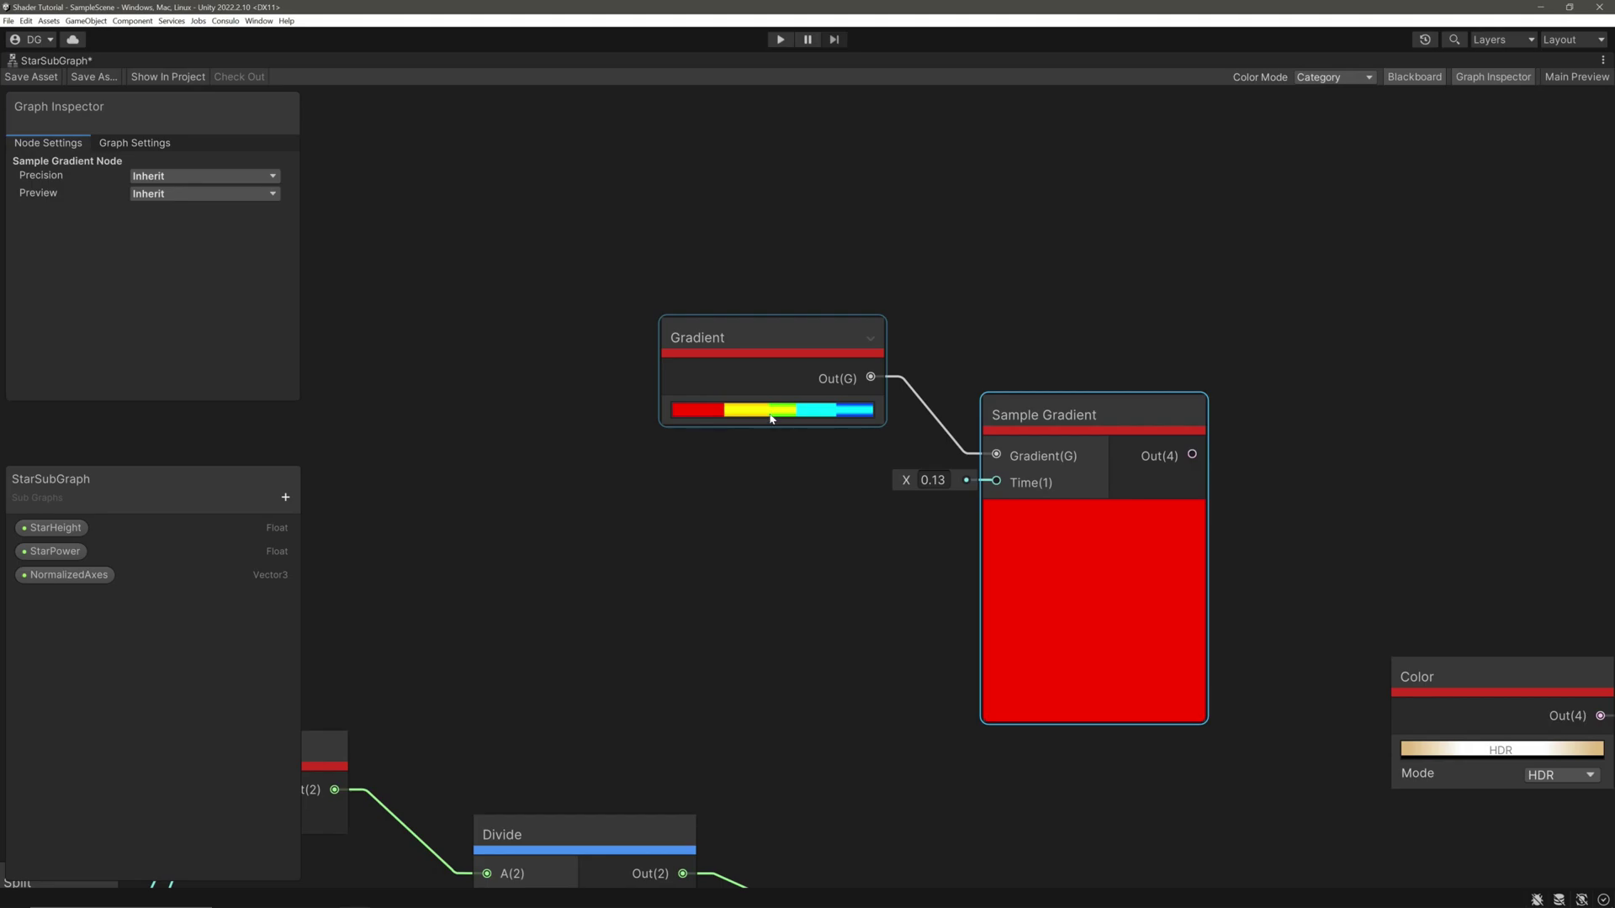
middle_click_drag(538, 548, 649, 526)
scroll(650, 526, "down", 1)
- Add a Random Range node with Min 0 and Max 1
left_click(580, 505)
key("space")
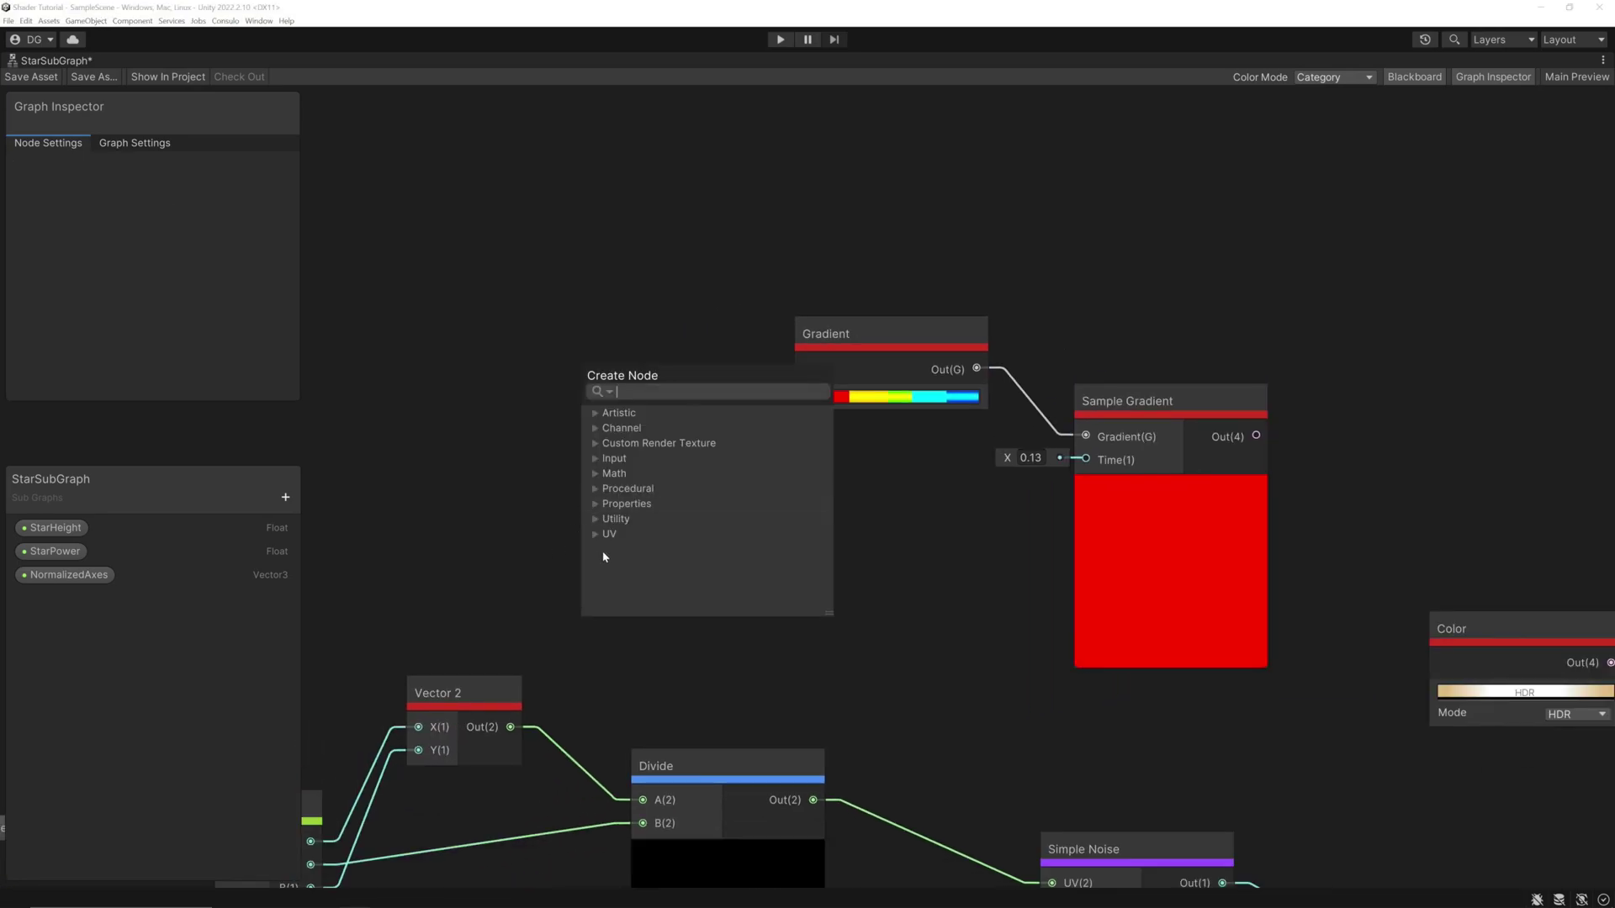
type("rand")
key("Return")
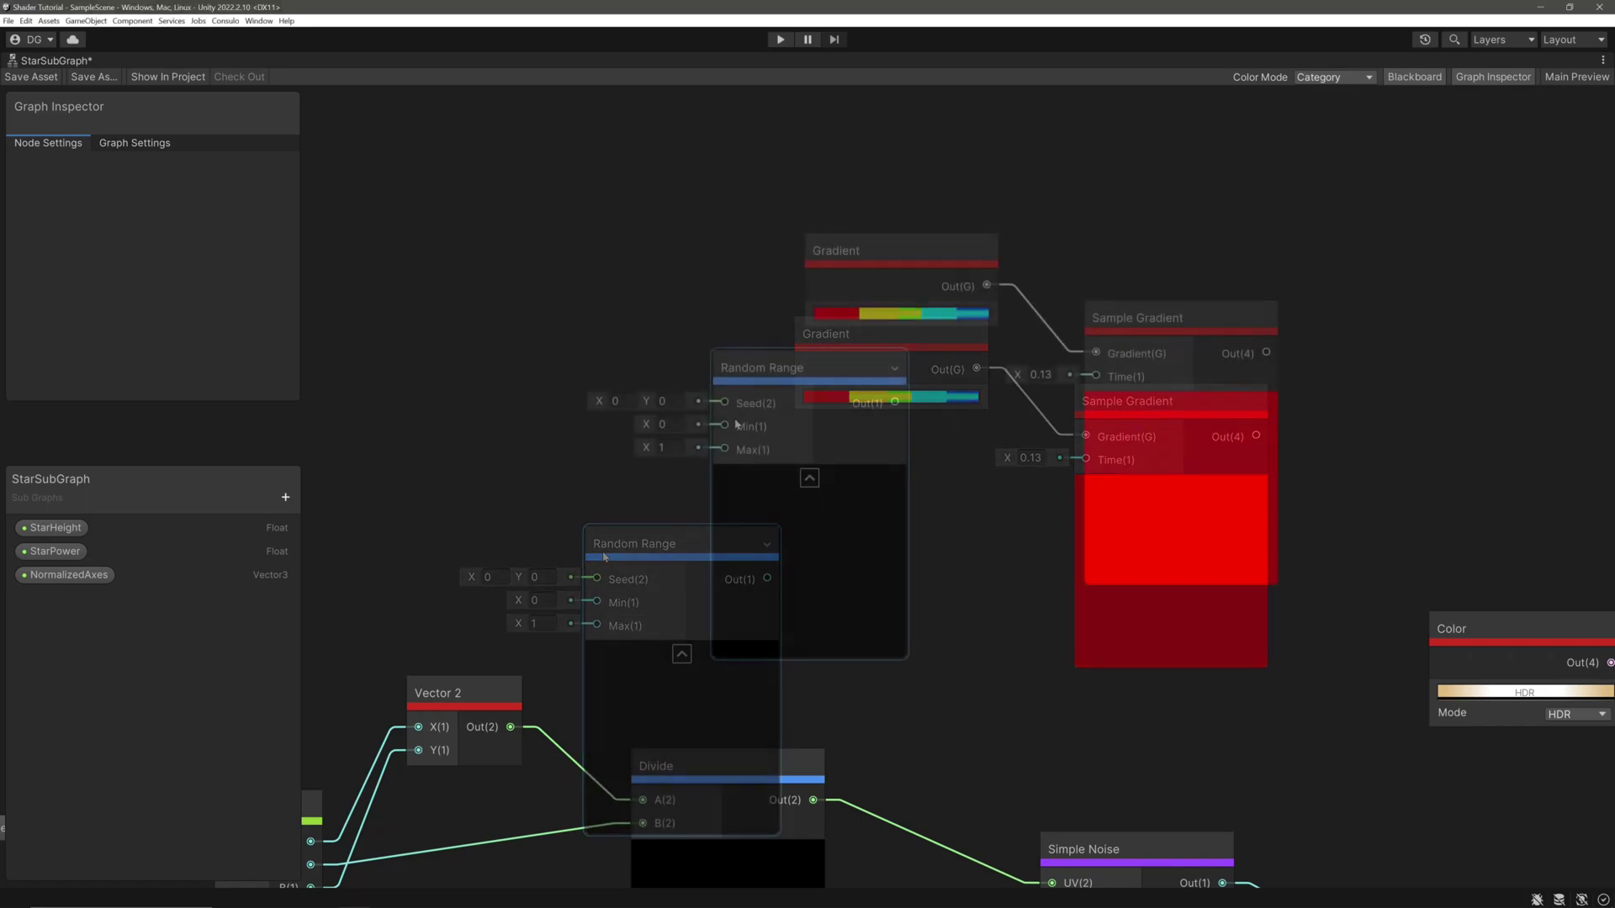
left_click(665, 424)
left_click(675, 454)
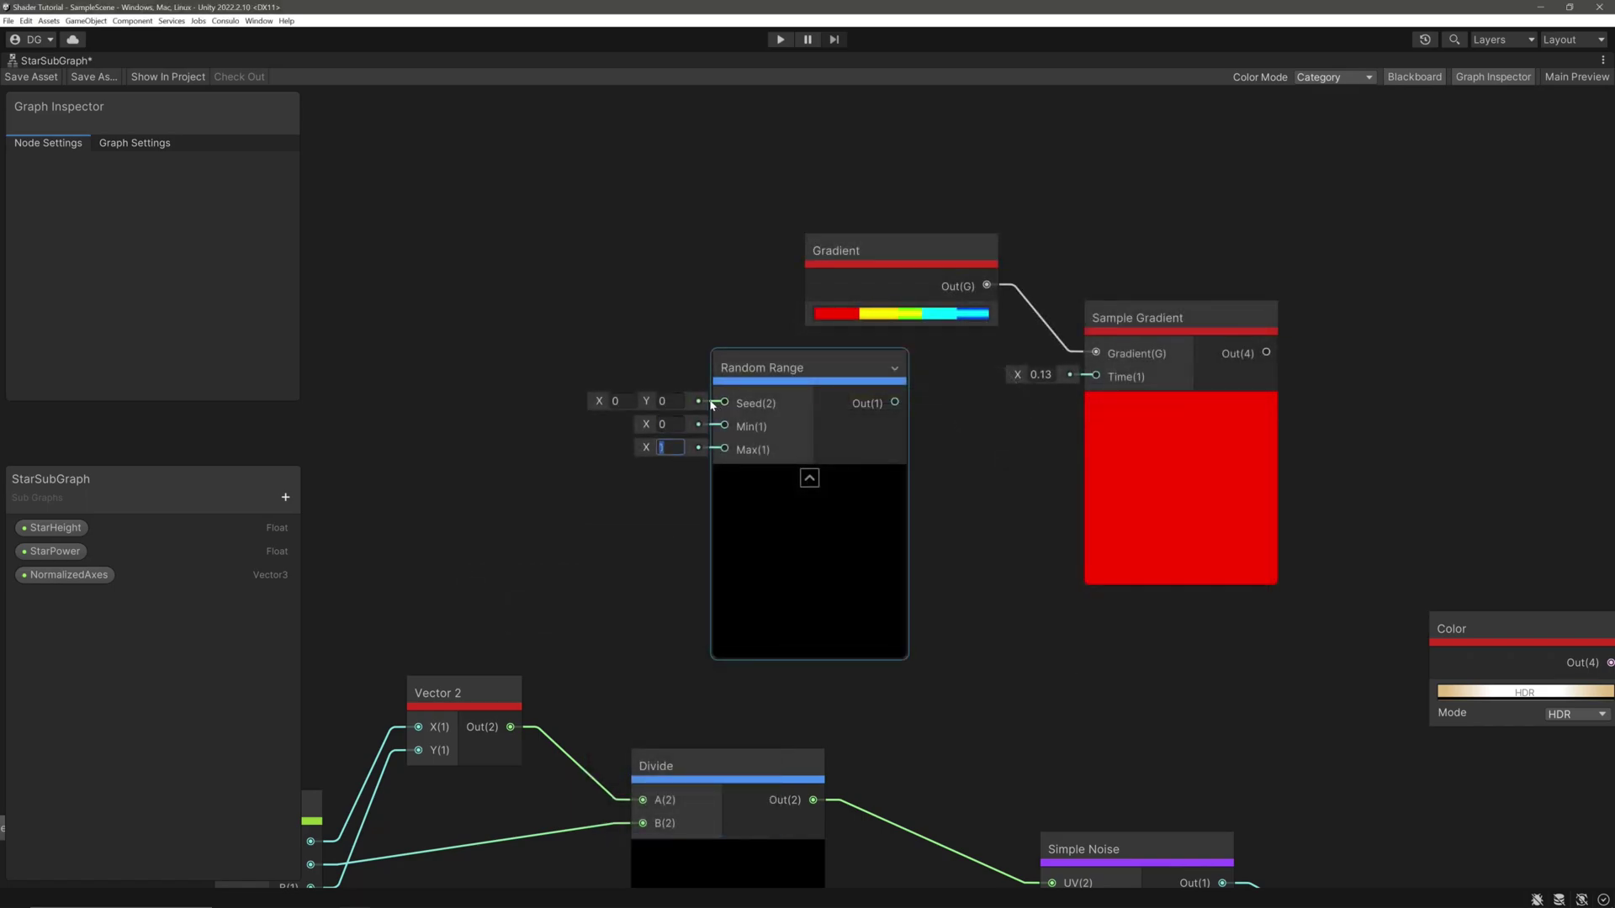
scroll(711, 405, "down", 3)
- Seed Random Range with Simple Noise, drive Sample Gradient Time, and reconnect Divide to UV
left_click_drag(974, 656, 645, 340)
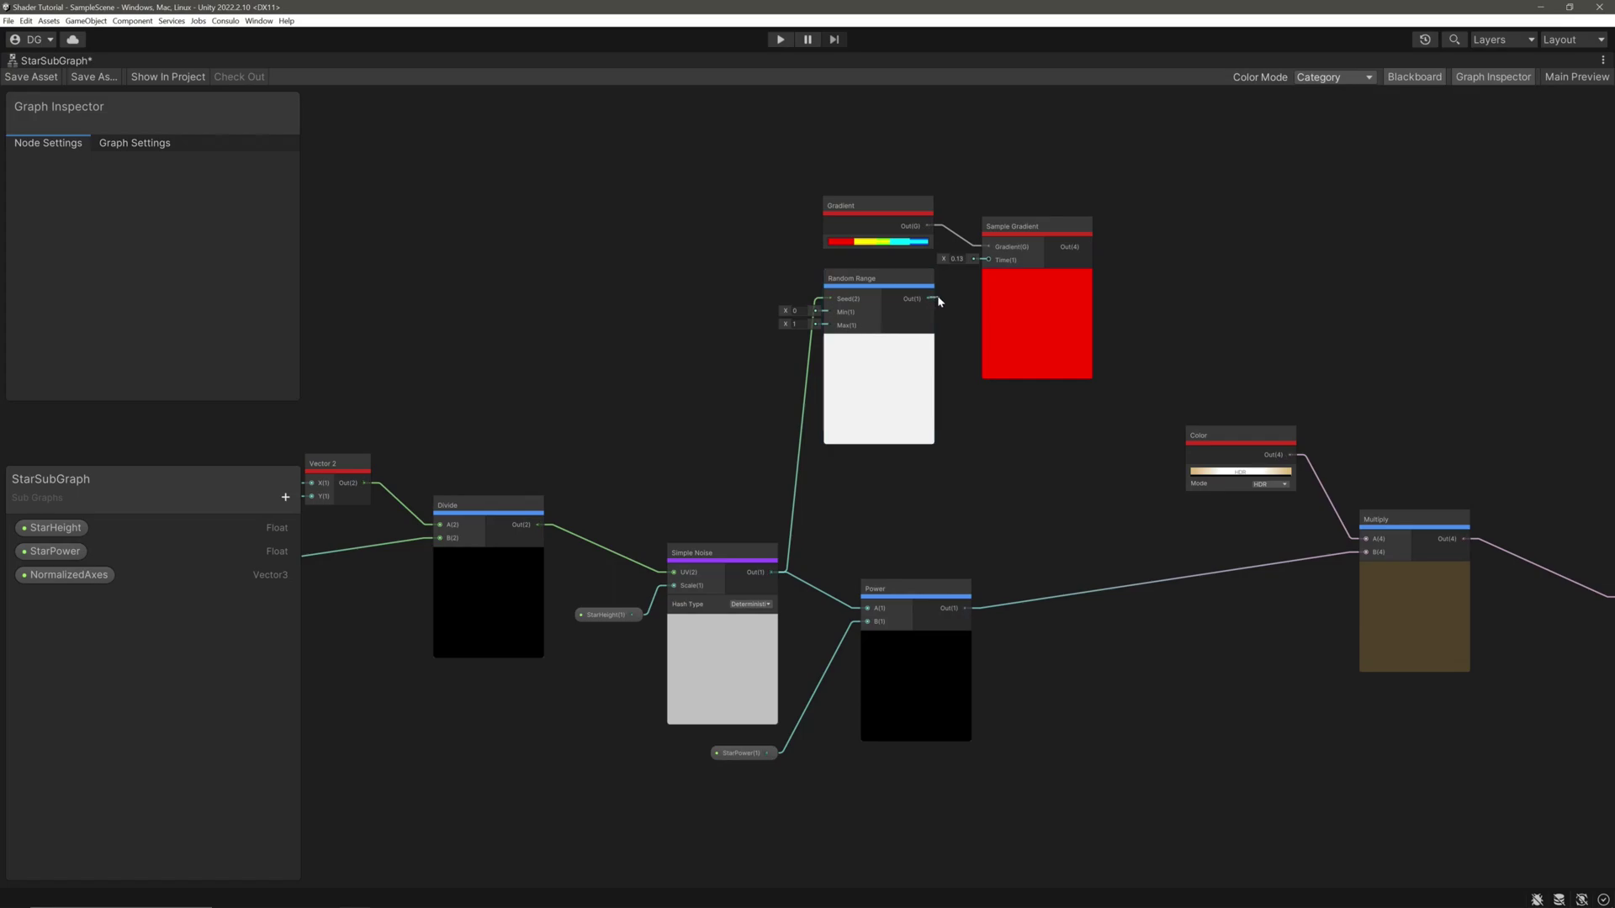
left_click_drag(929, 299, 989, 262)
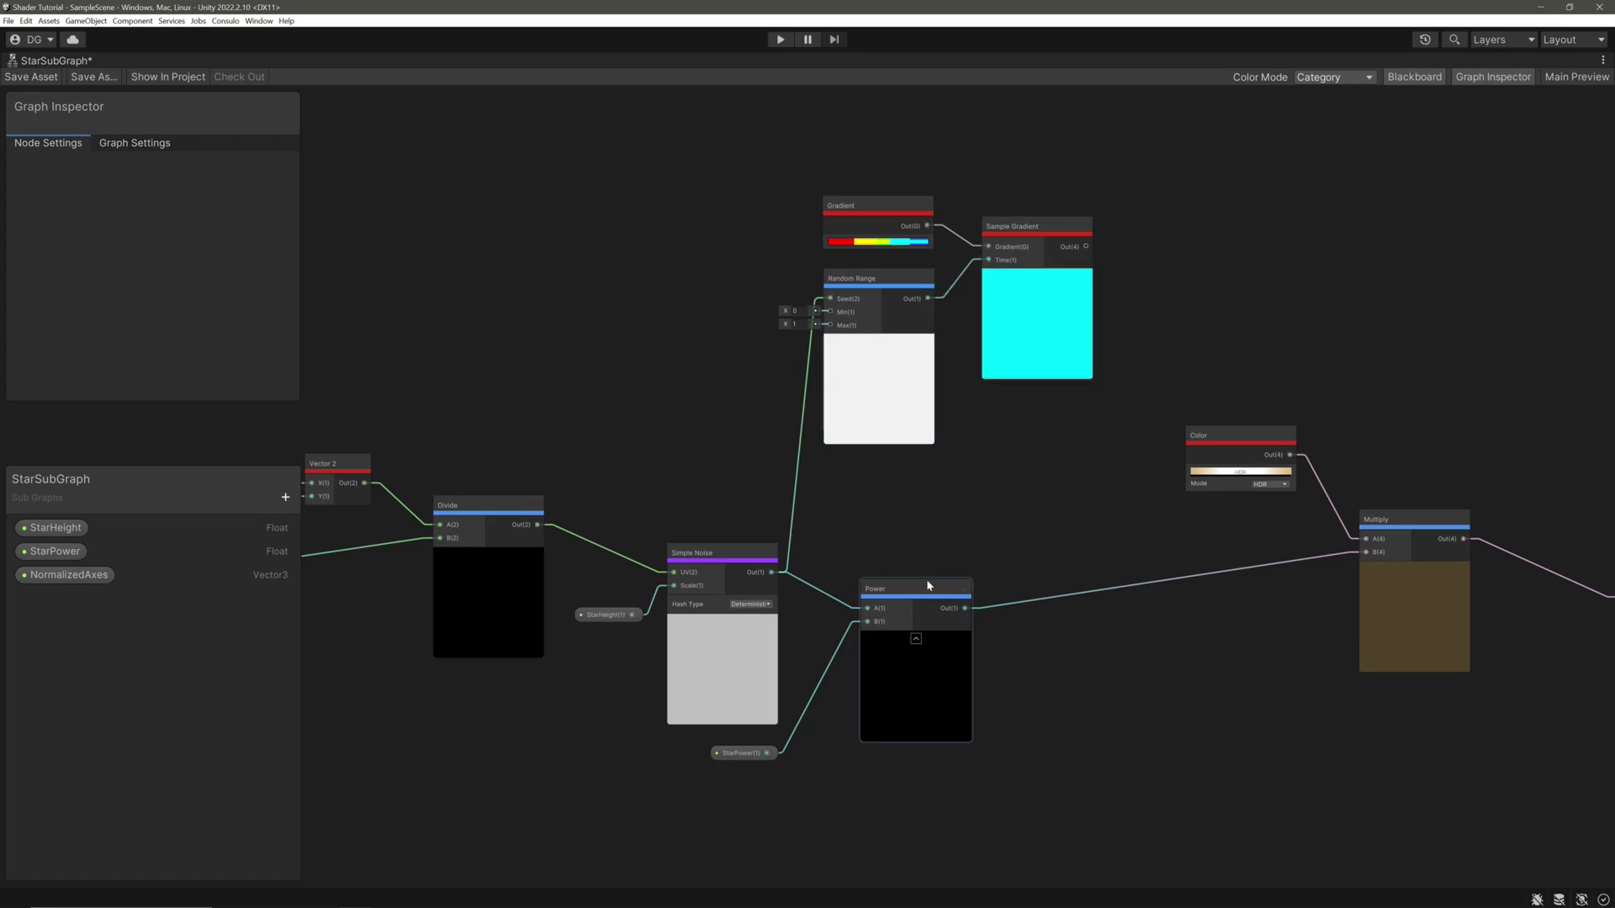
left_click(627, 561)
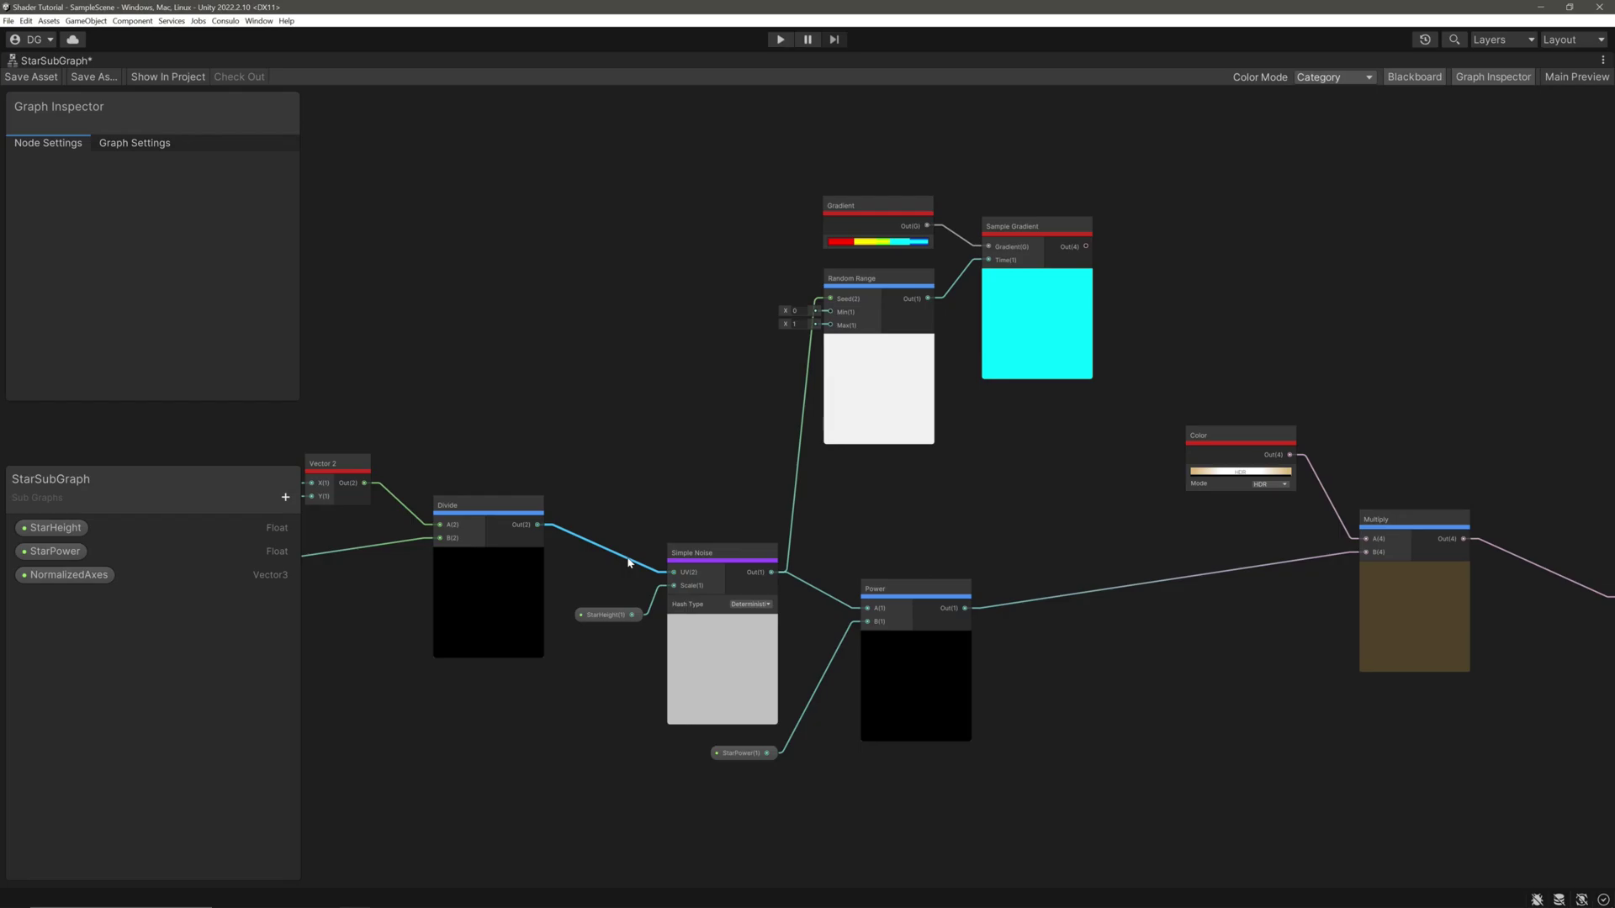
scroll(1039, 319, "up", 5)
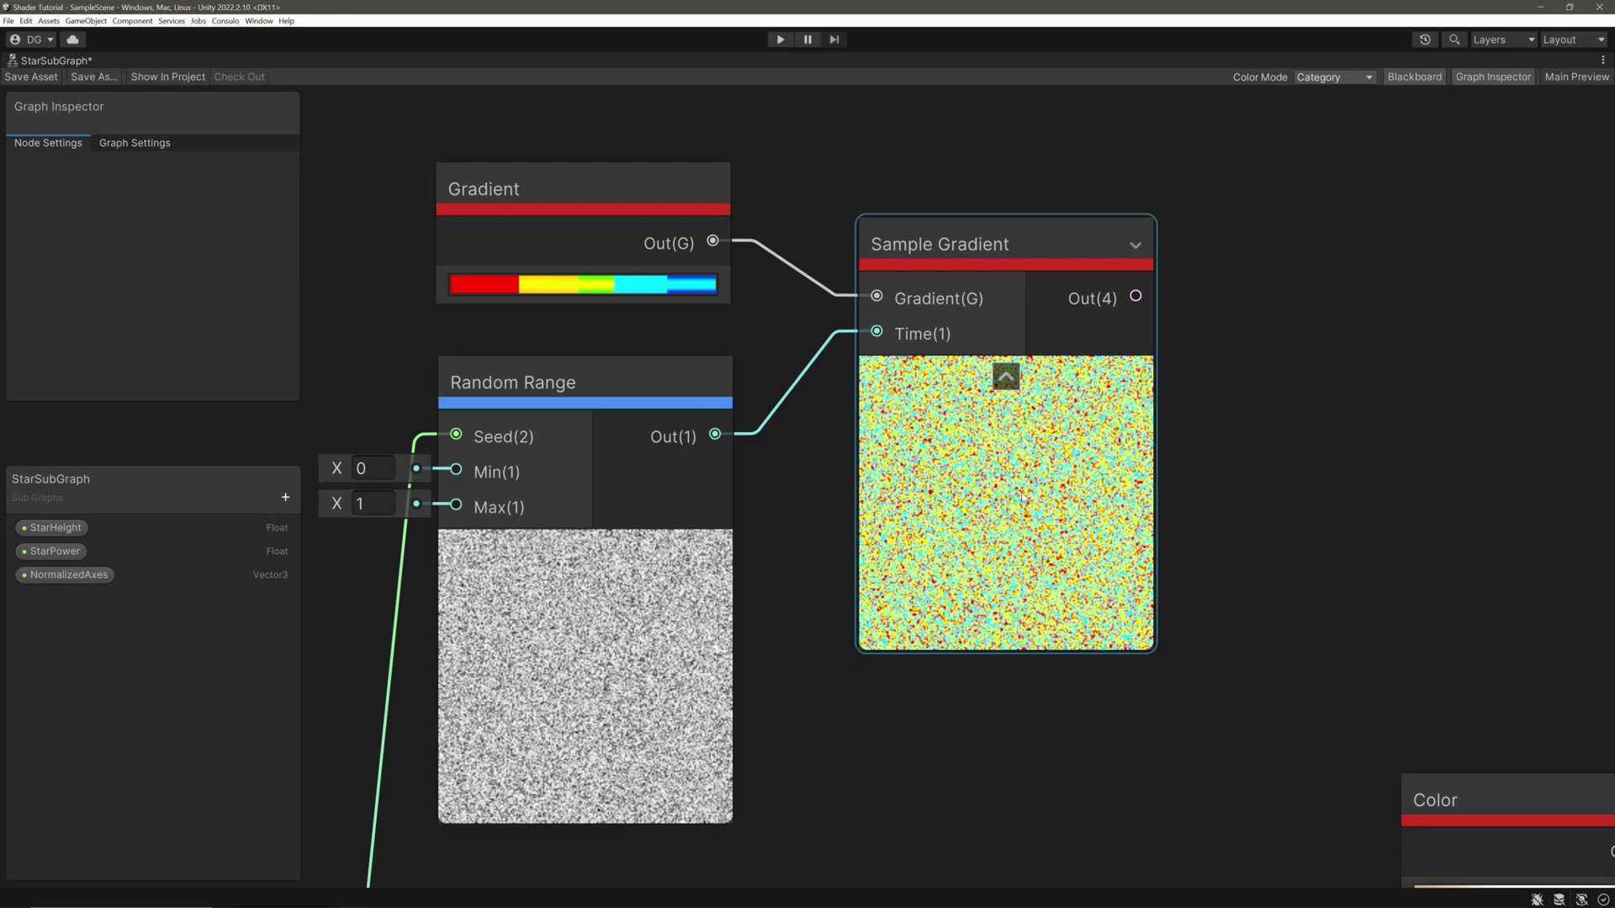
scroll(1022, 499, "down", 5)
middle_click_drag(1022, 499, 1180, 300)
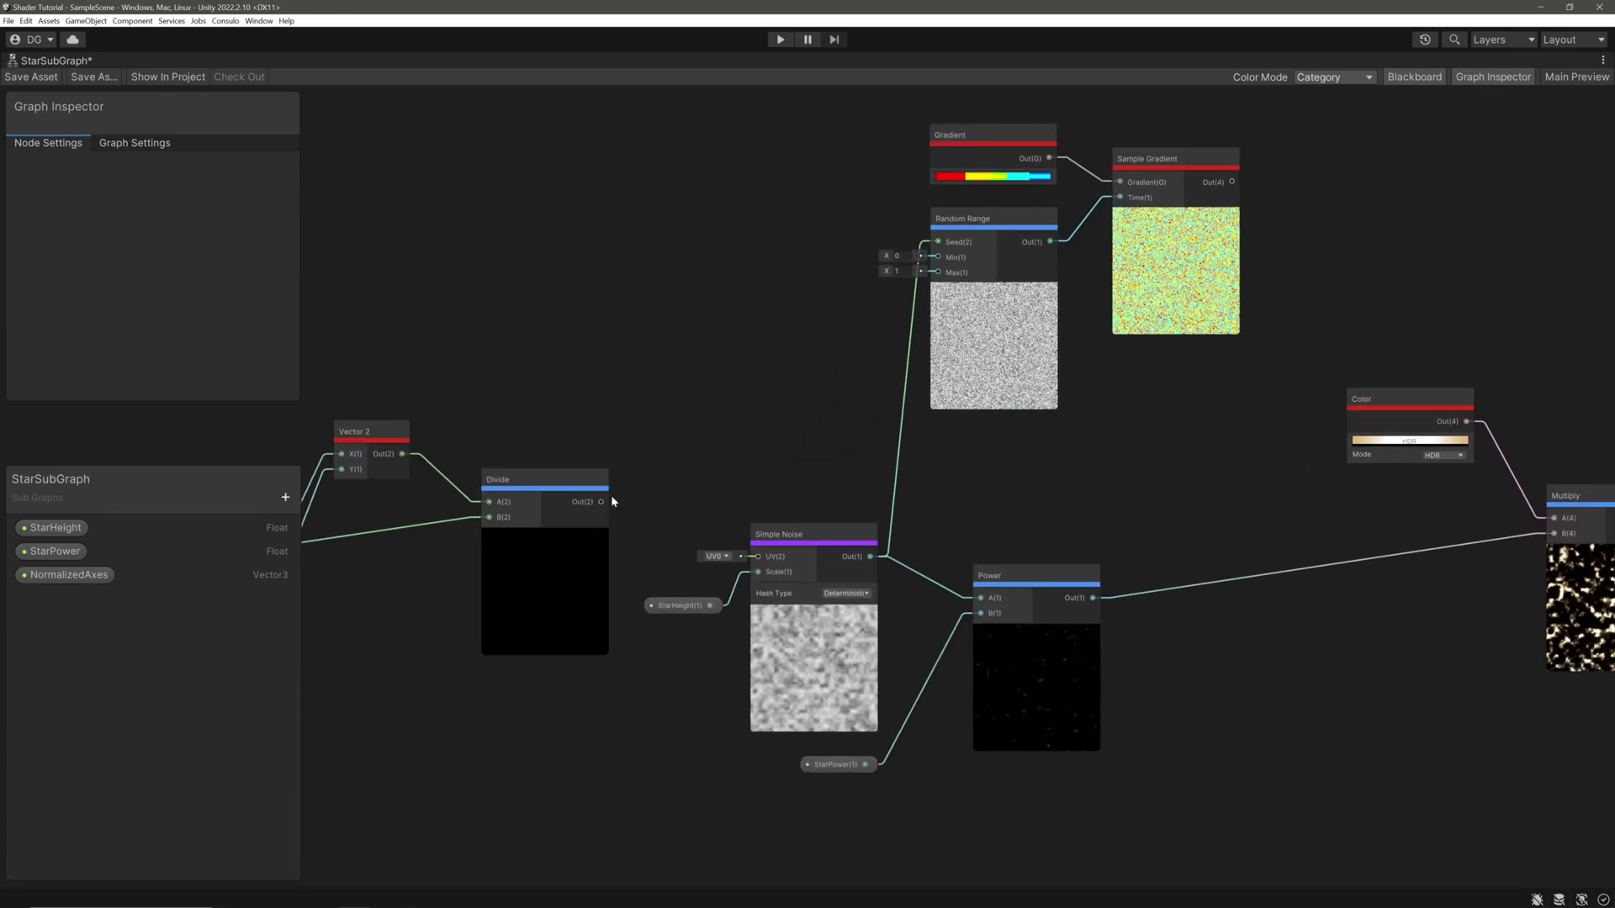
left_click_drag(601, 501, 758, 556)
middle_click_drag(877, 563, 885, 672)
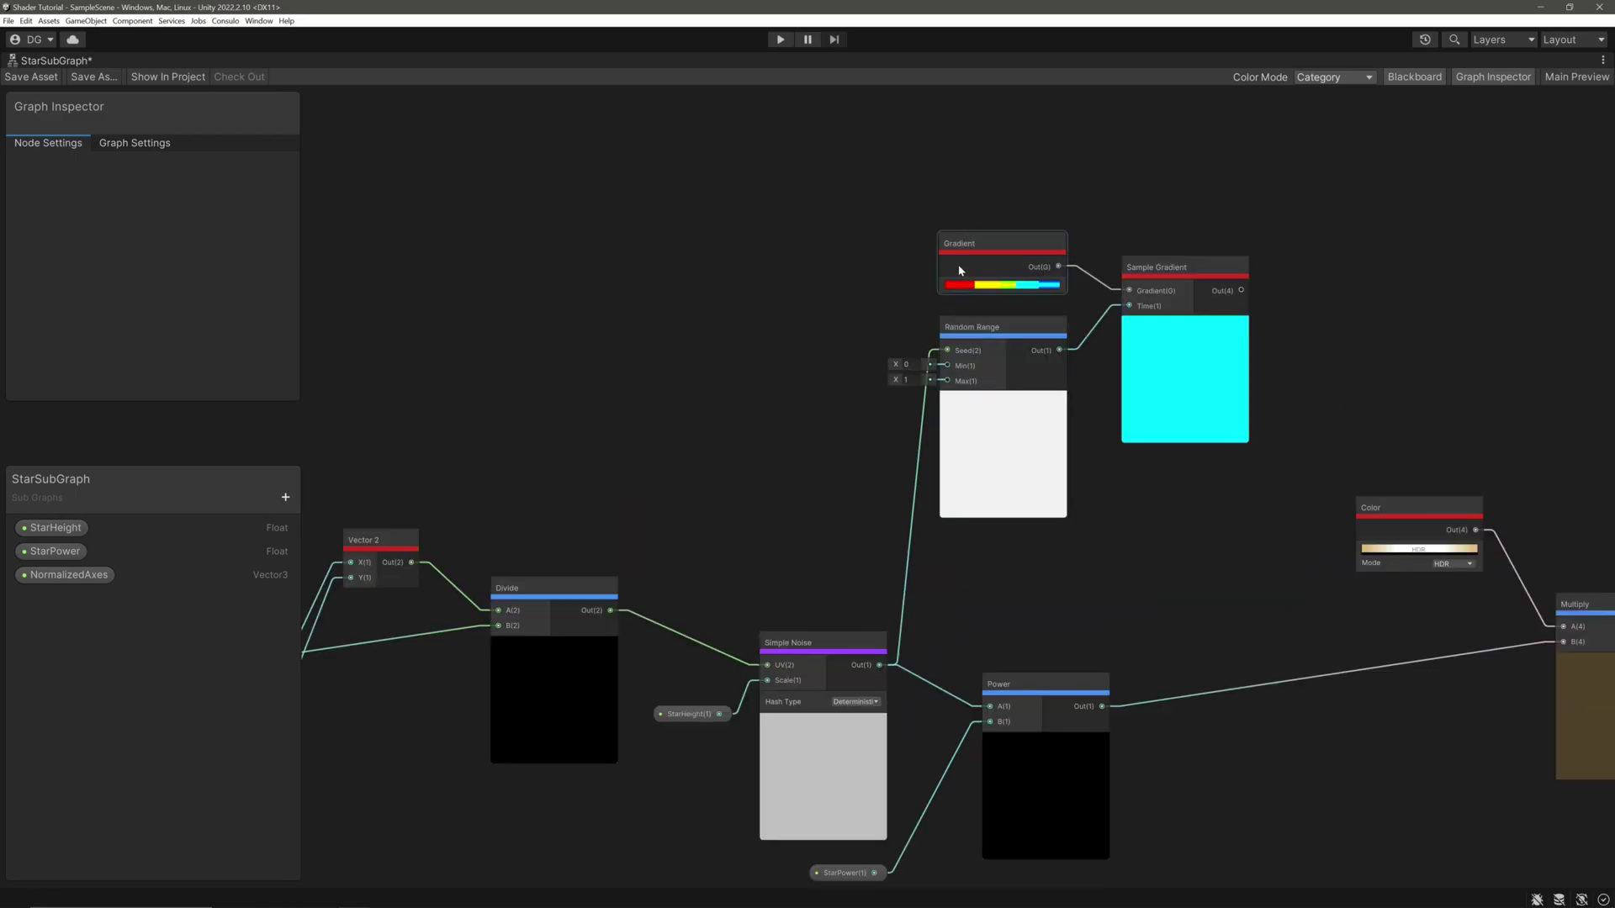
- Create a StarIntensity Float property with default value 50
left_click(976, 246)
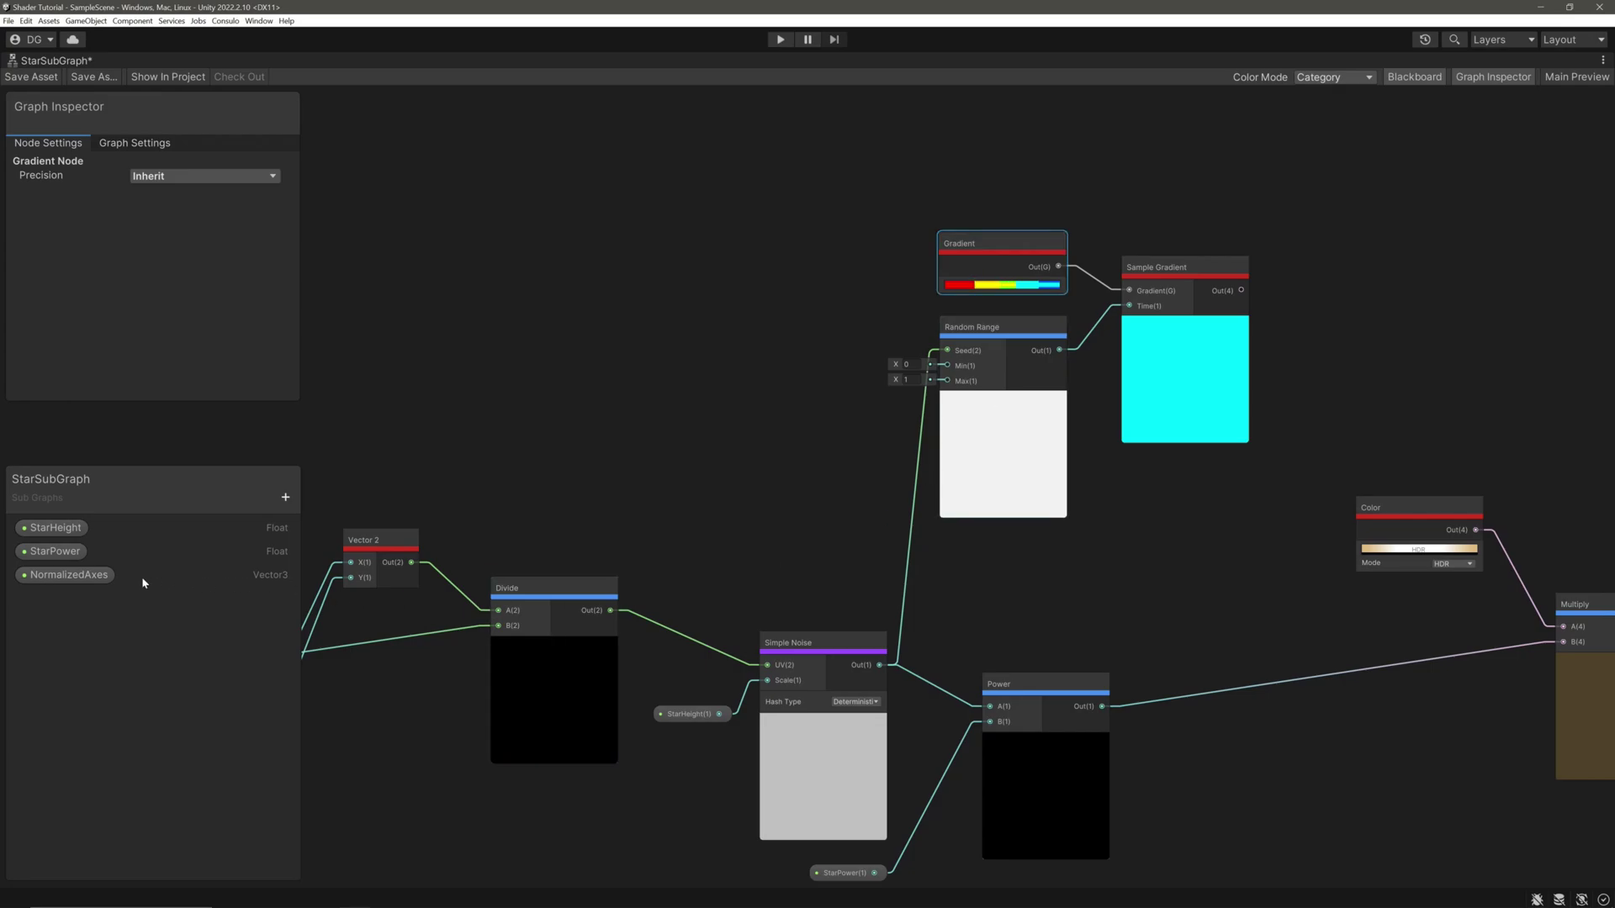
left_click(285, 497)
left_click(332, 525)
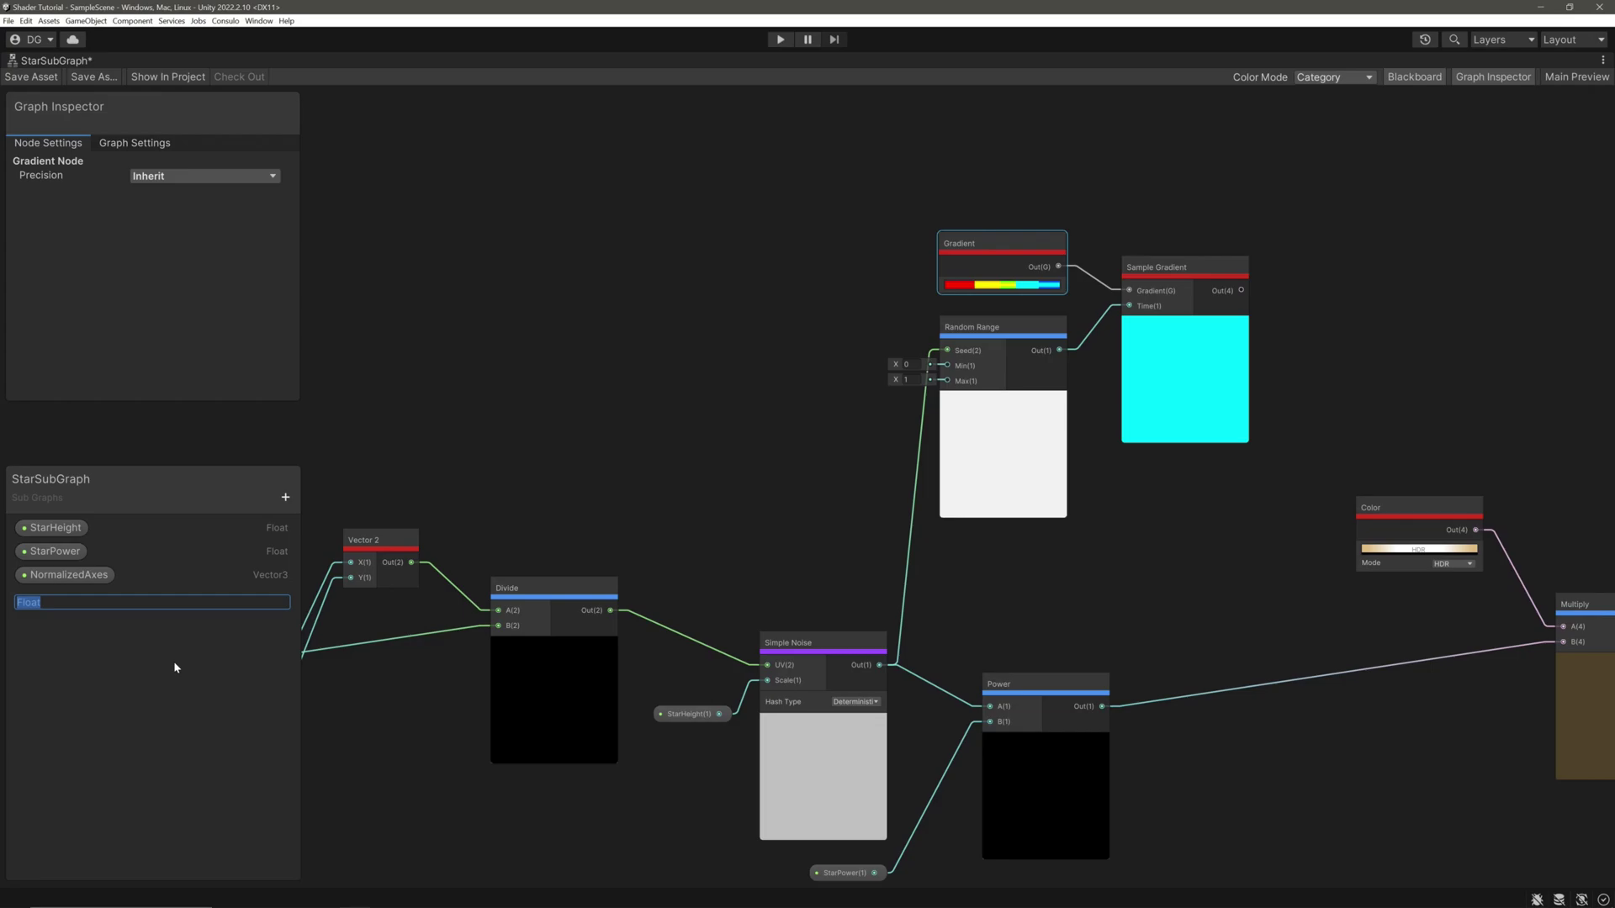
type("StarIntensity")
key("Return")
left_click(60, 598)
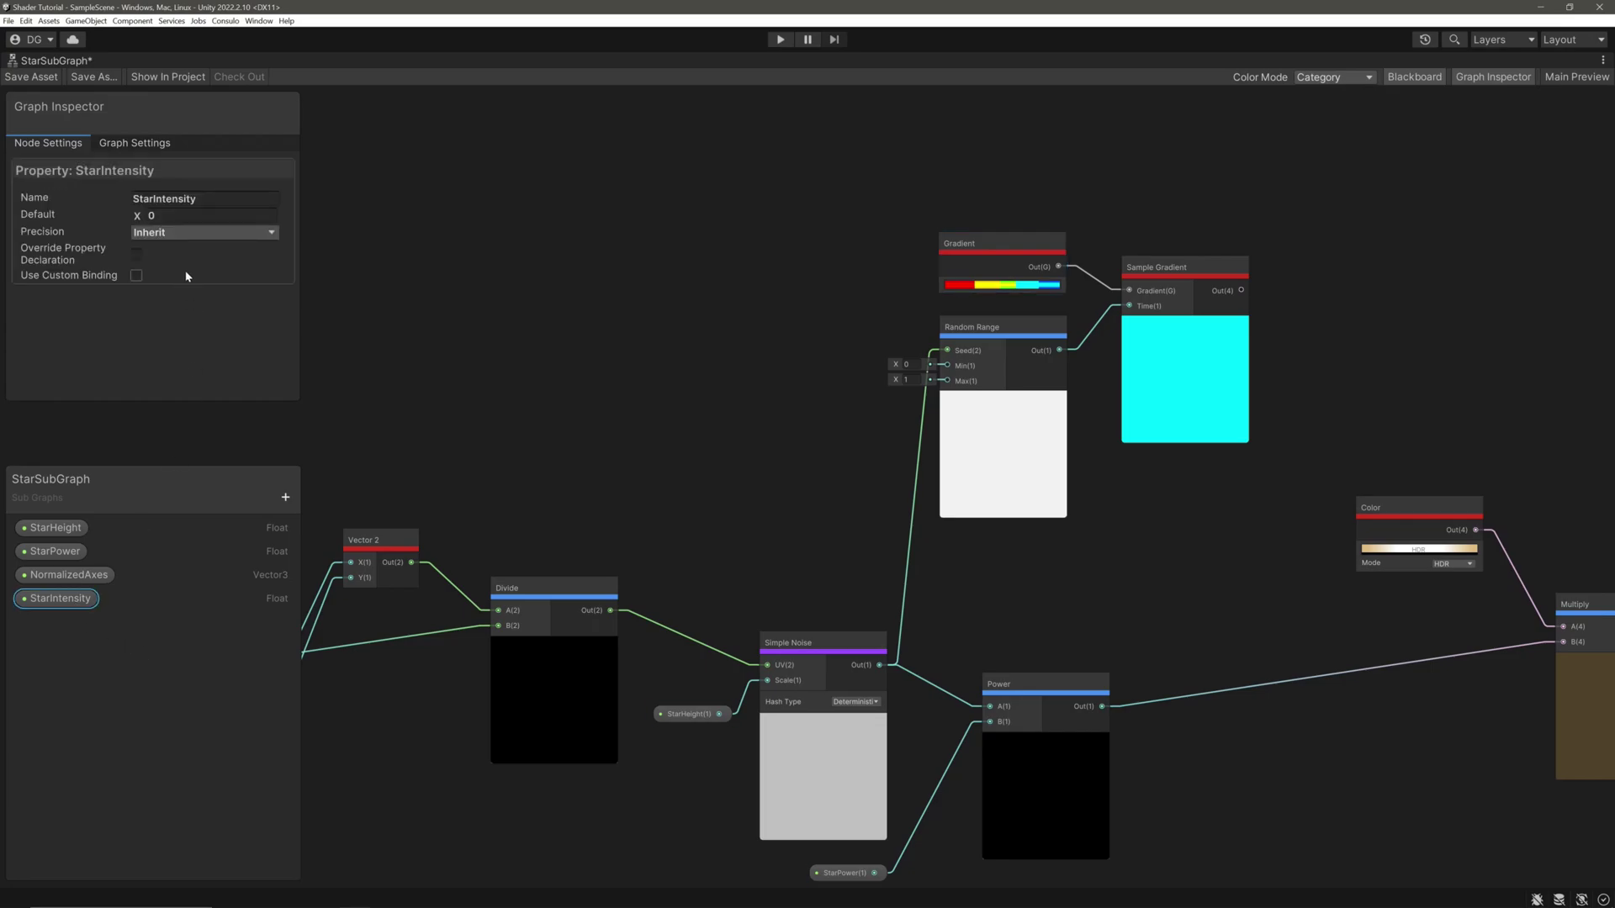
left_click(226, 217)
type("50")
left_click_drag(60, 598, 1208, 487)
- Multiply Sample Gradient by StarIntensity and feed the final Multiply, replacing the Color node
middle_click_drag(1290, 545, 1074, 602)
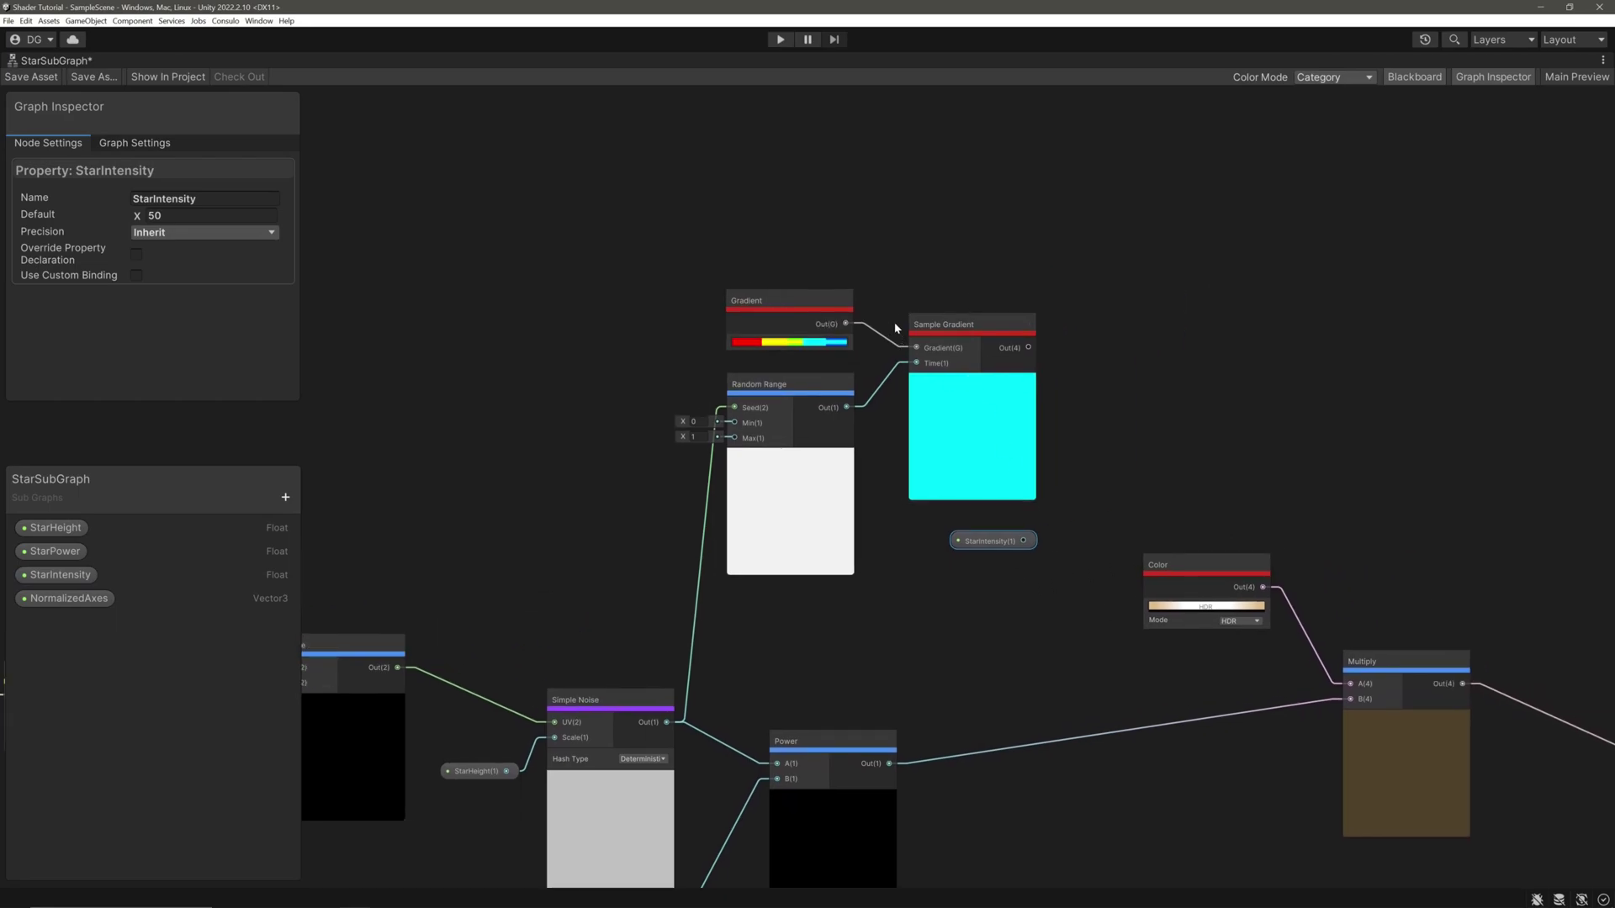
left_click_drag(1028, 347, 1156, 394)
type("mul")
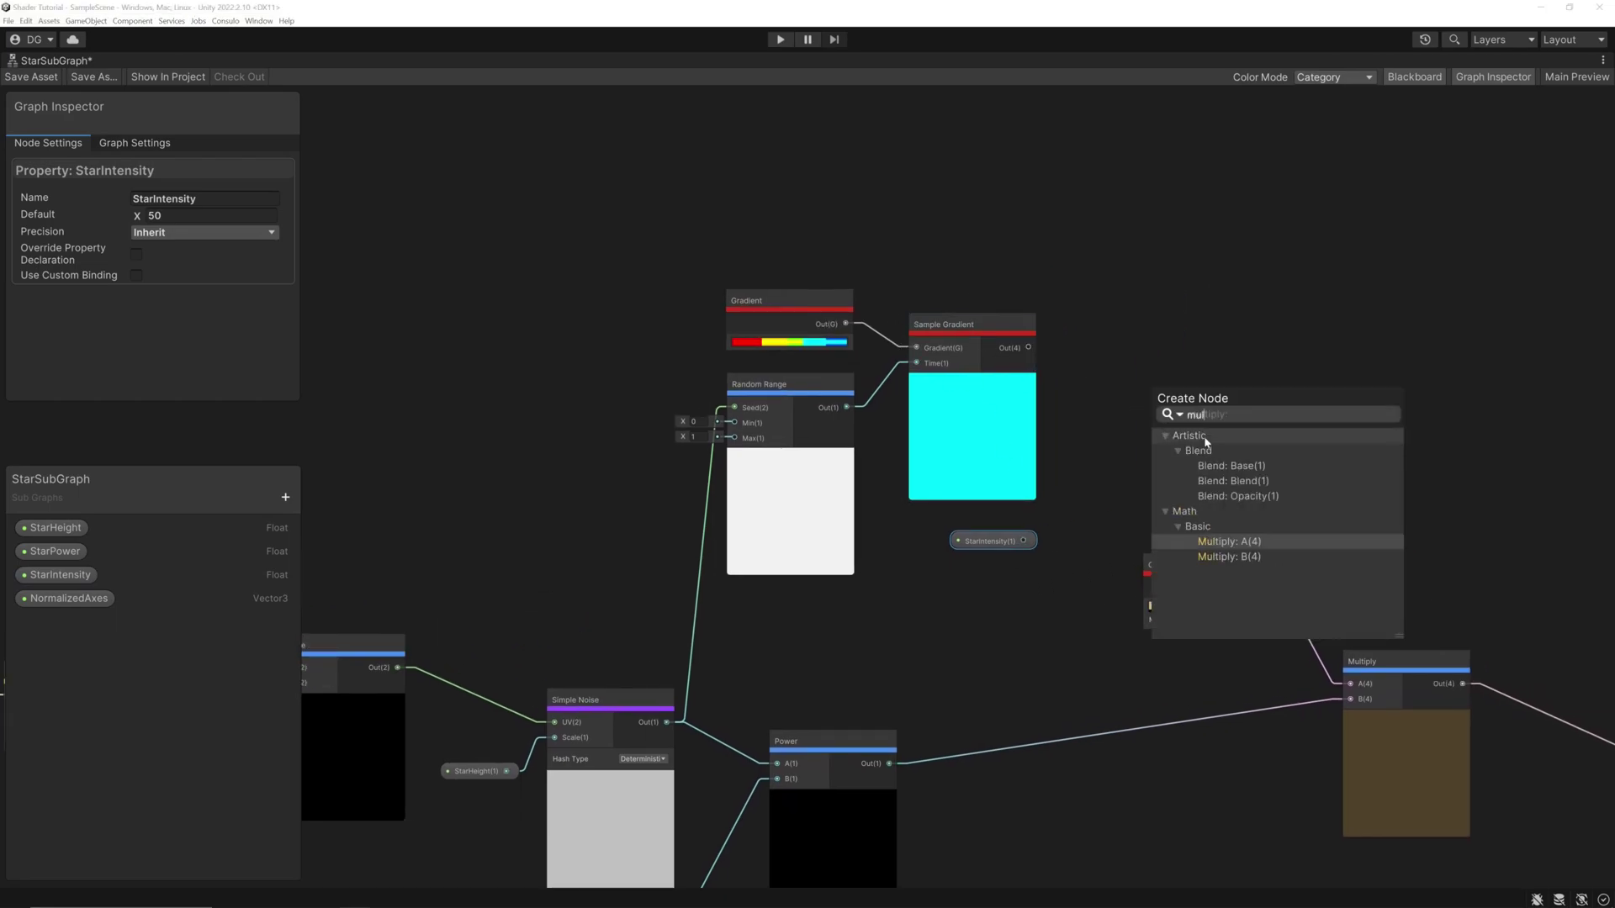
key("Return")
left_click_drag(1023, 540, 1183, 358)
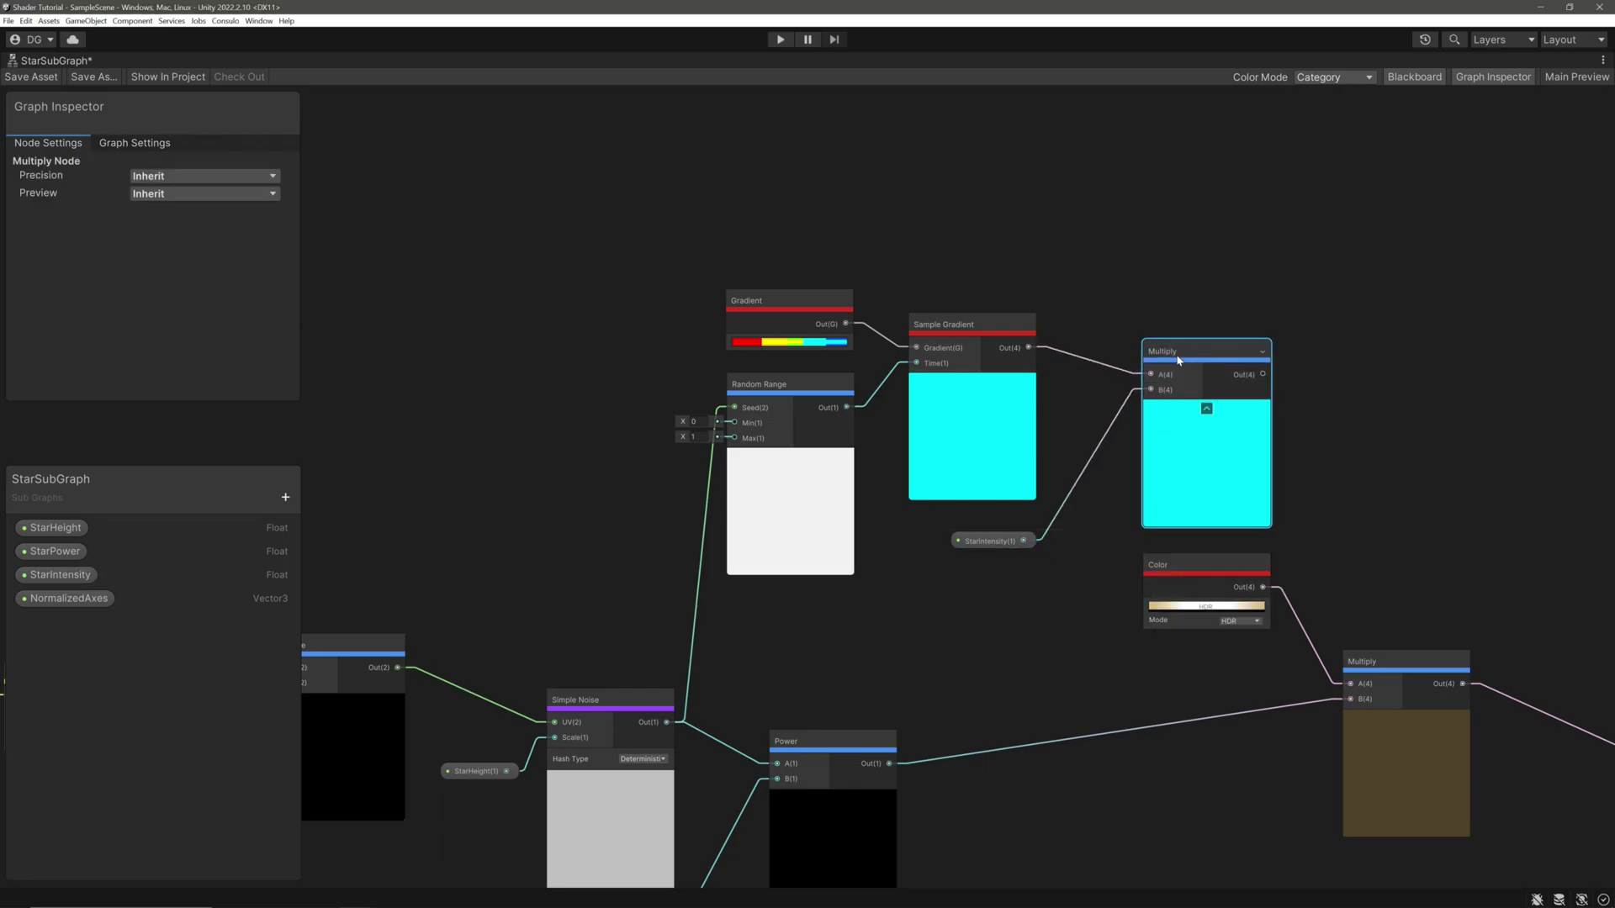
left_click(1169, 593)
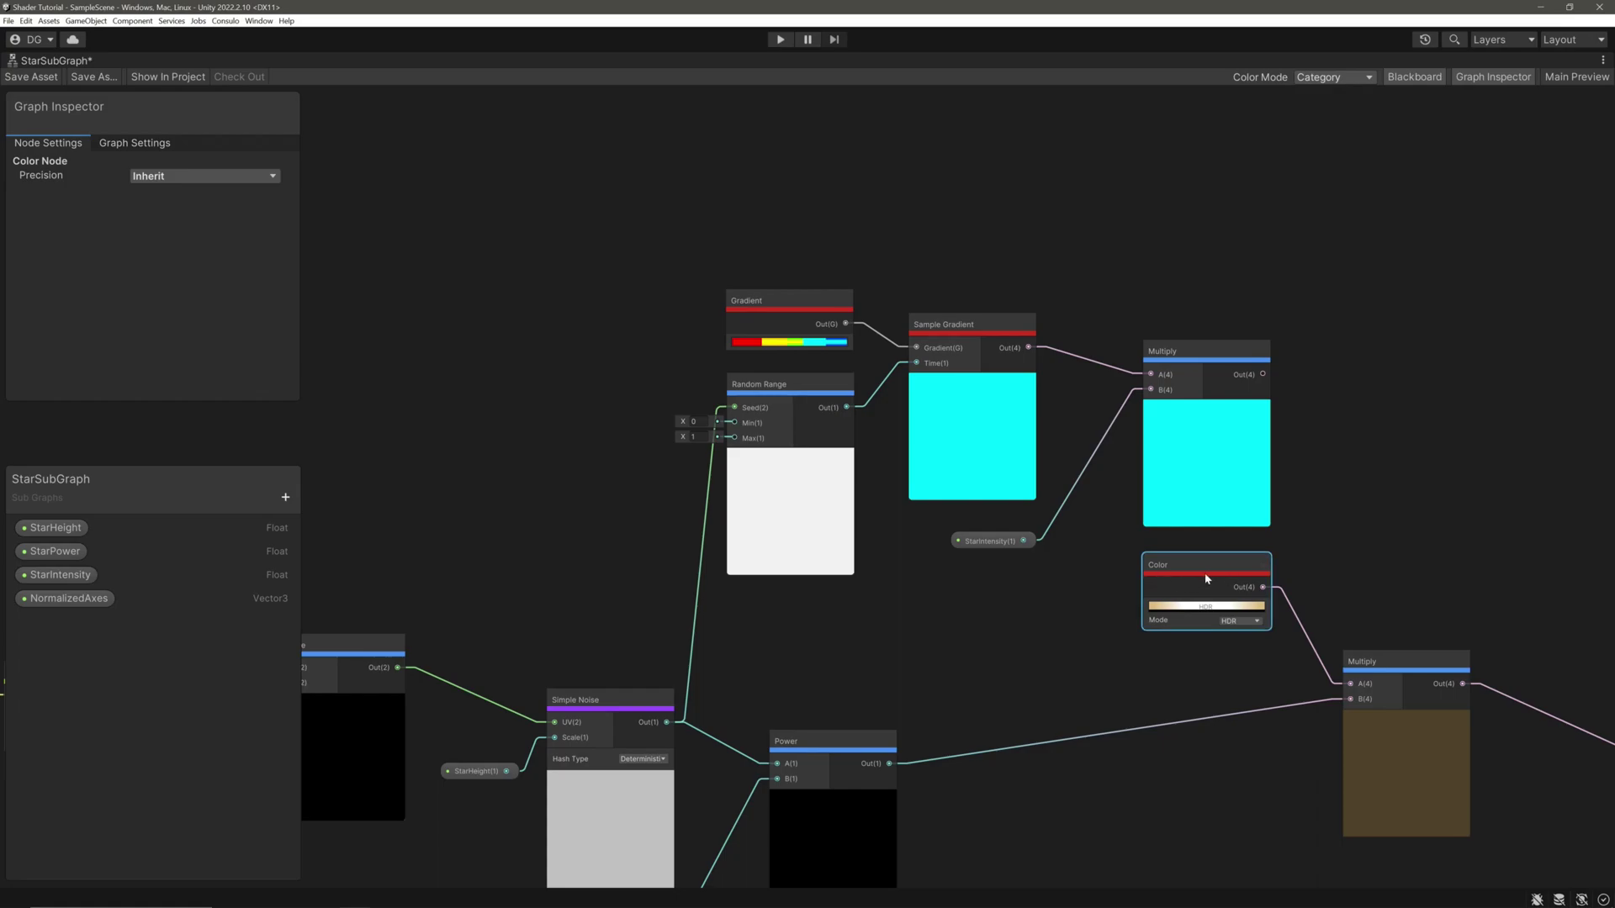
key("Delete")
left_click_drag(1201, 340, 1351, 683)
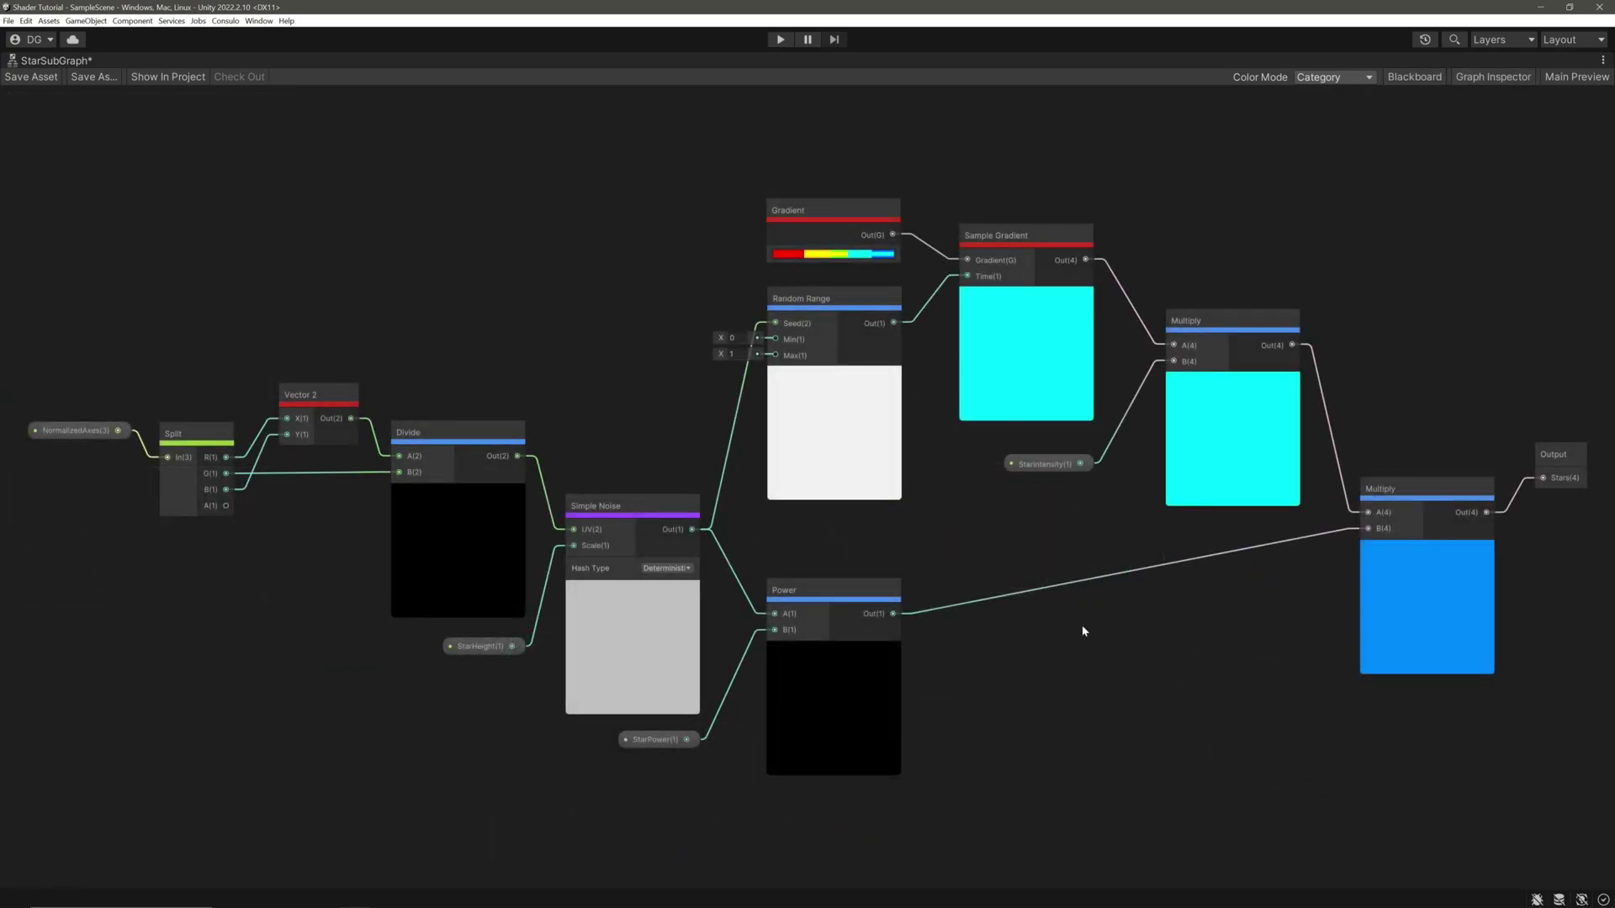
- Save the star subgraph and show SkyboxShaderGraph with its Blackboard and Graph Inspector
left_click(38, 77)
key("shift+space")
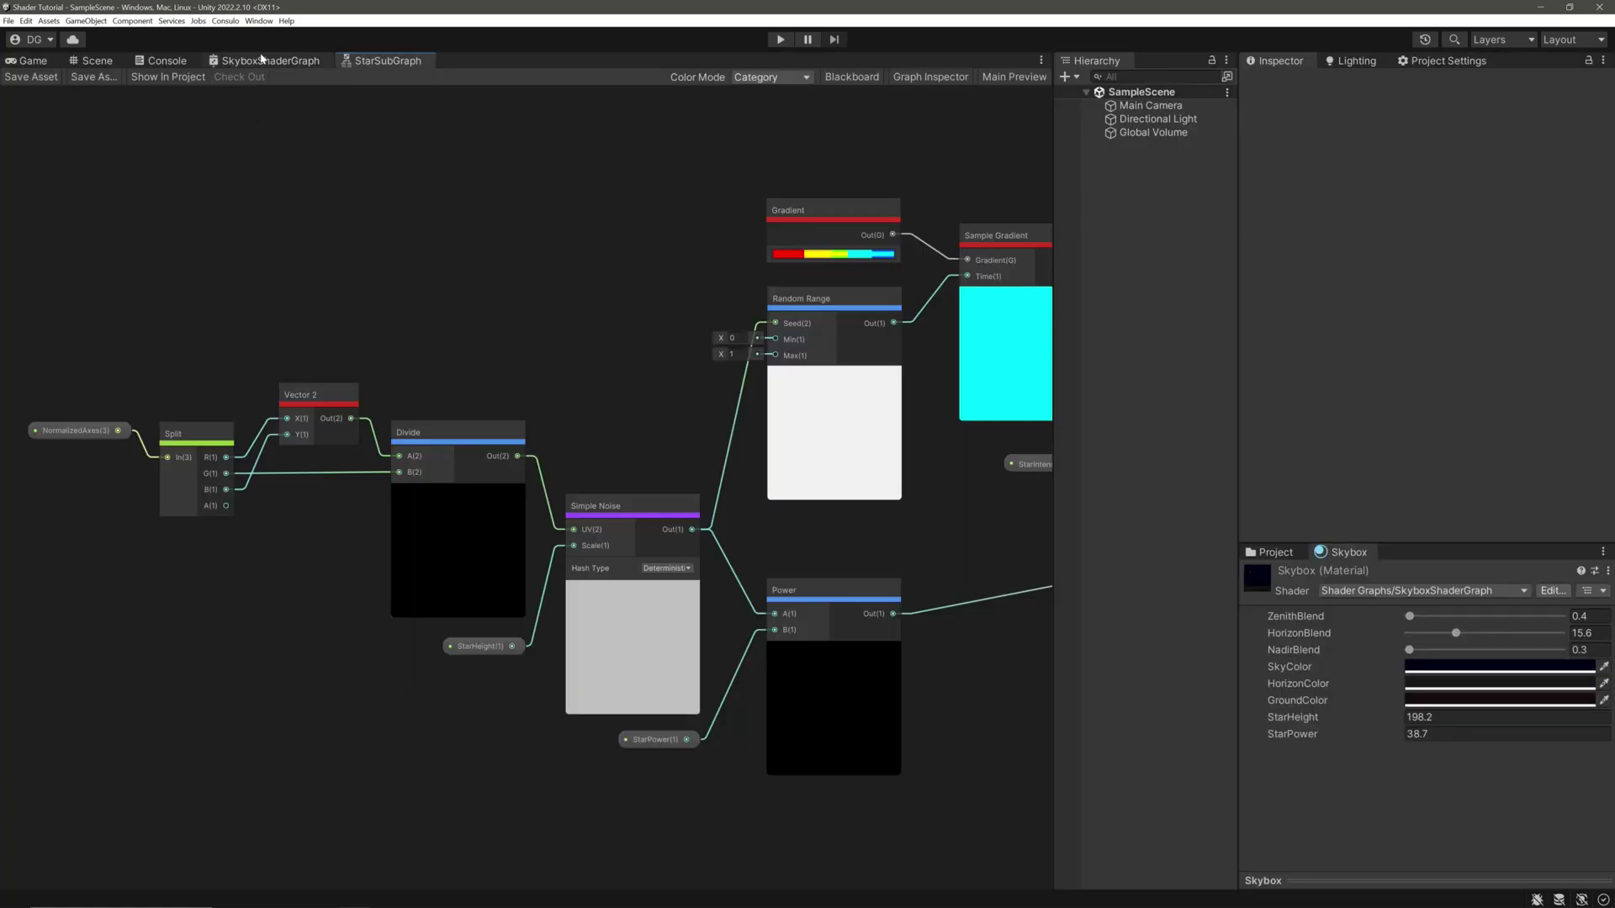
left_click(262, 59)
key("shift+space")
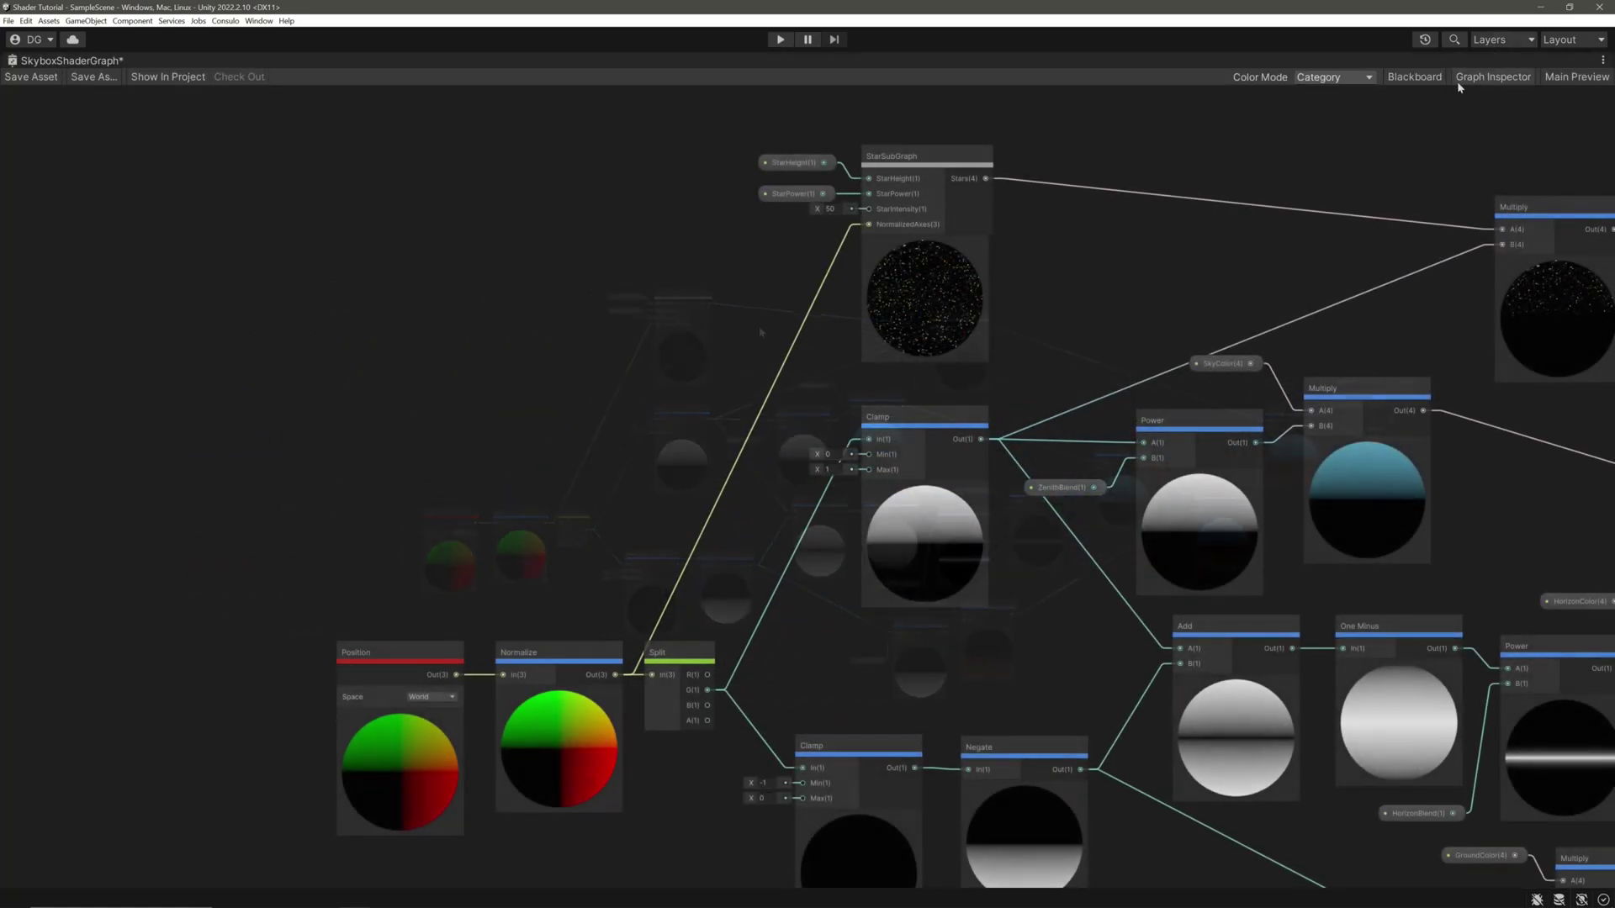
left_click(1414, 77)
left_click(1493, 77)
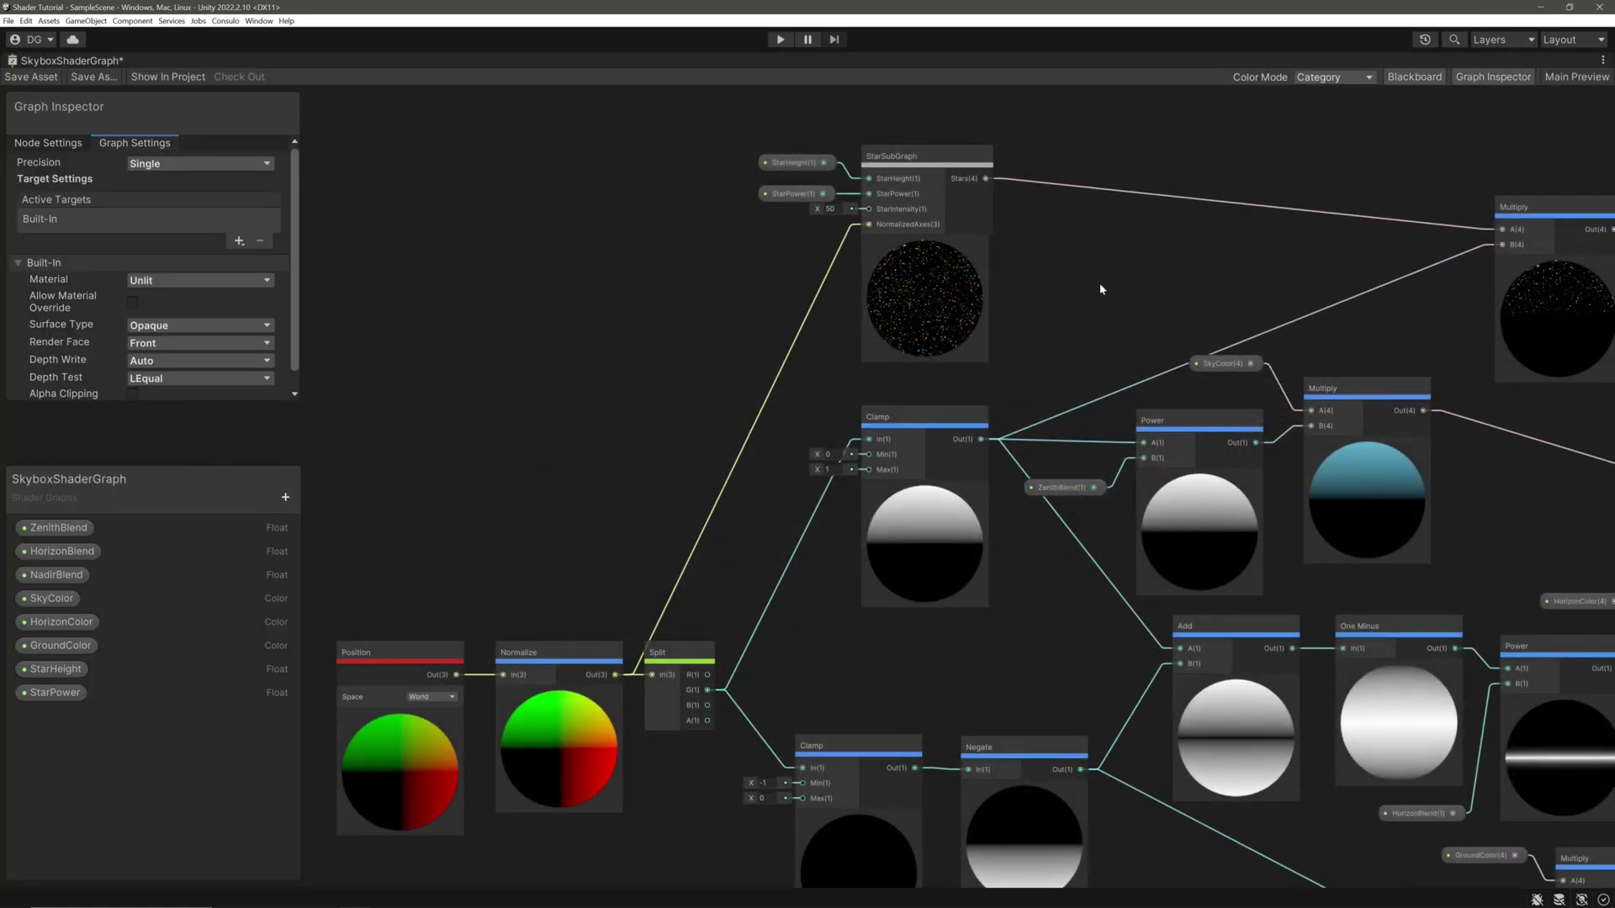
- Add a StarIntensity Float property defaulting to 50 and place it on the skybox graph
left_click(285, 498)
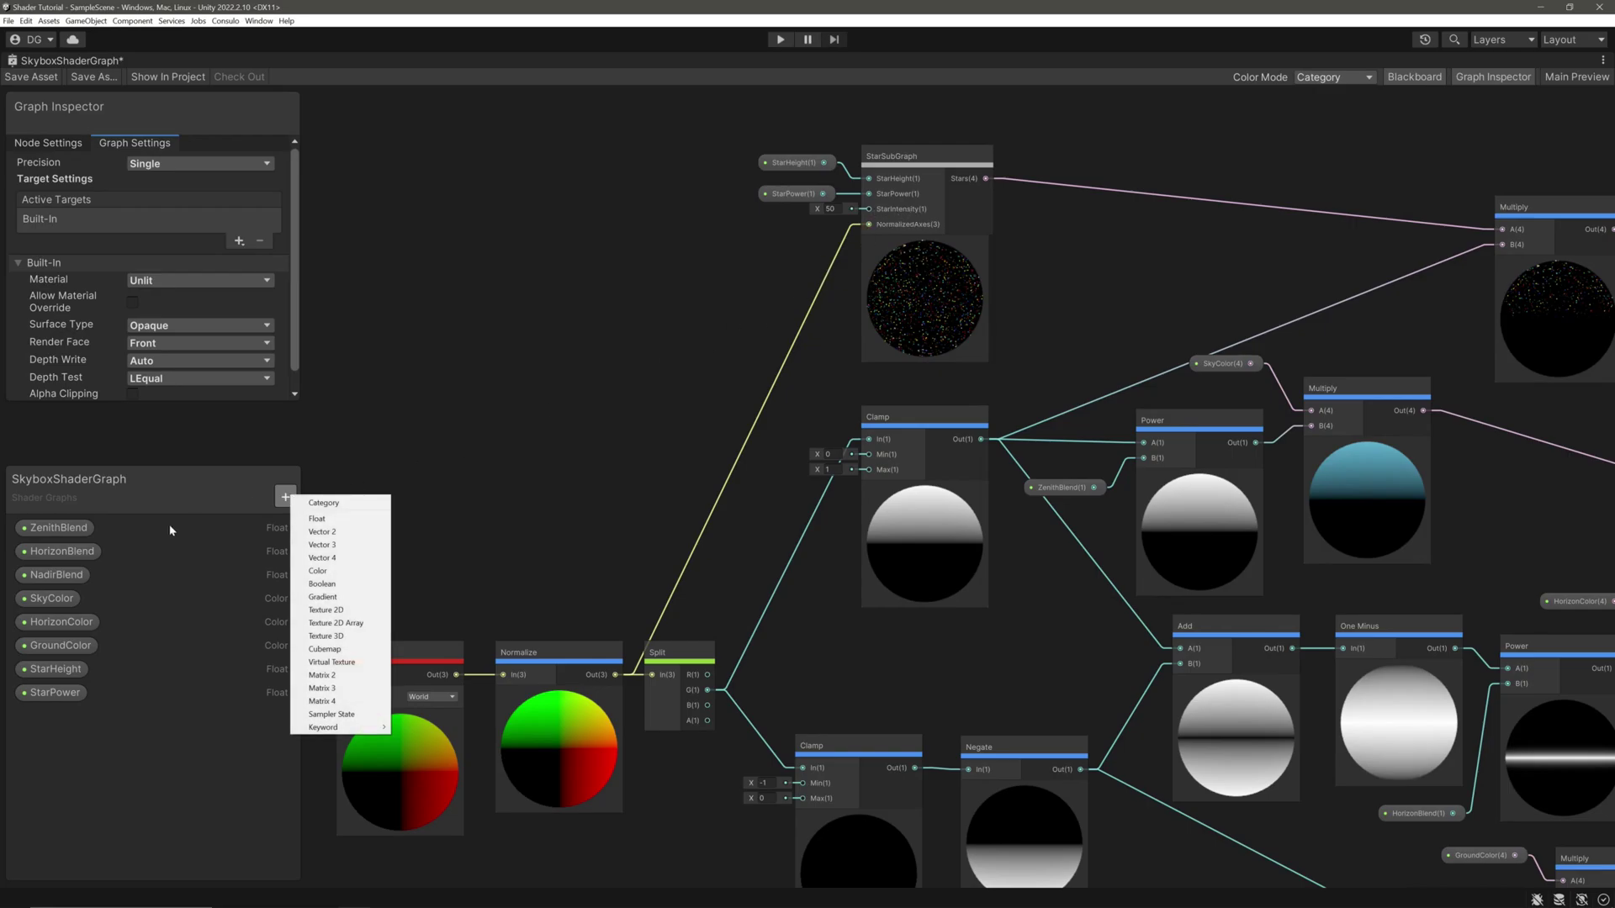
left_click(317, 518)
type("Star")
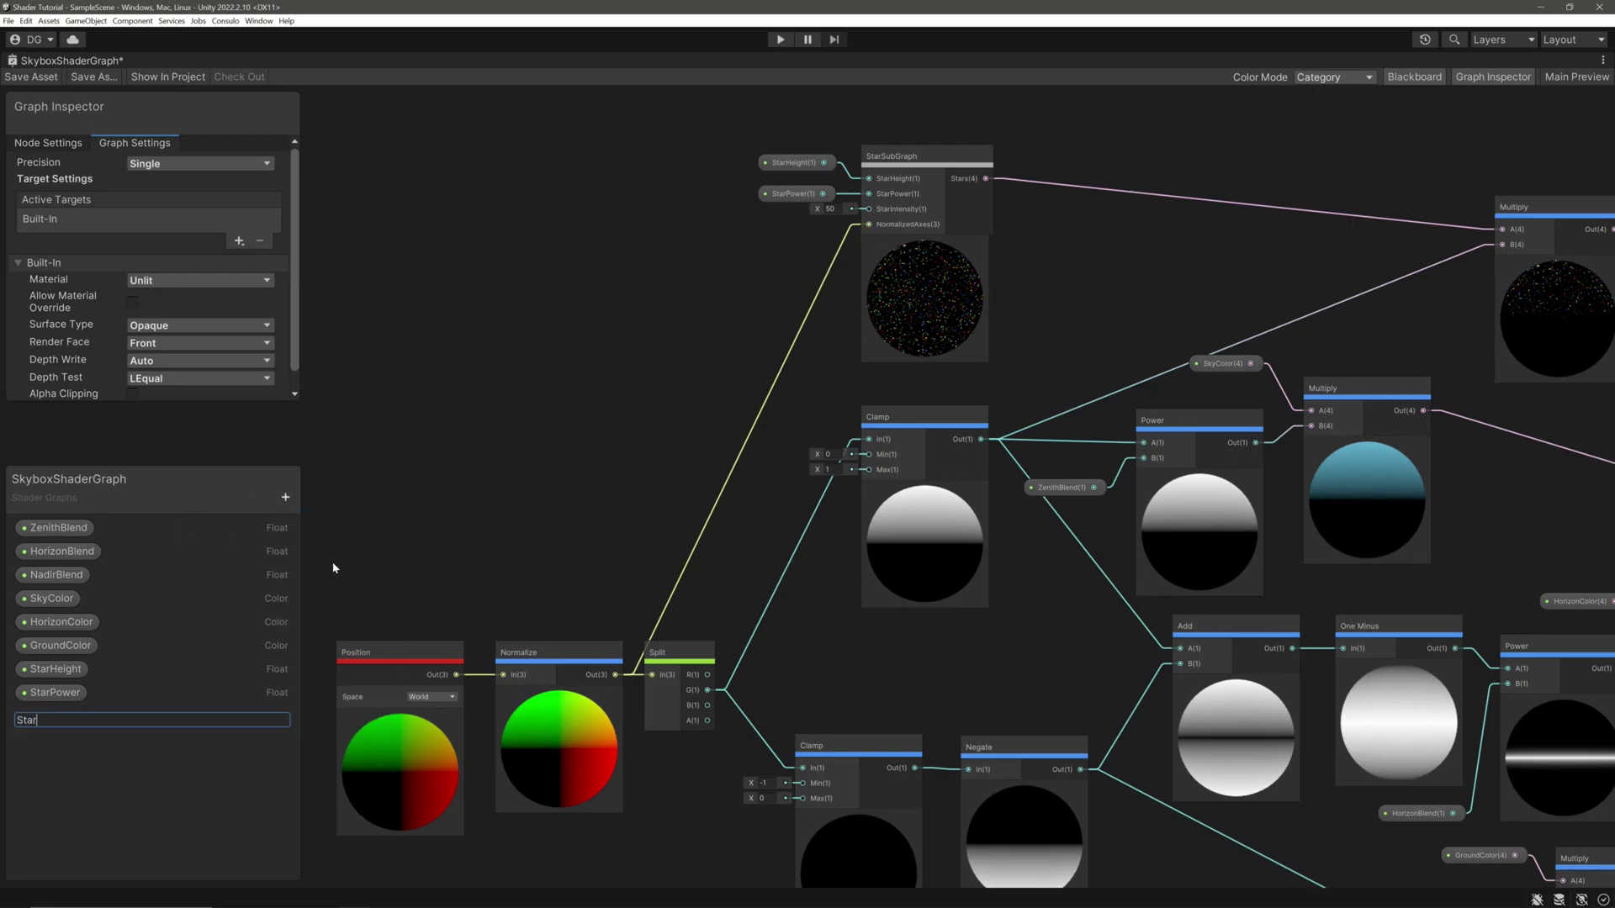
type("Intensity")
key("Return")
left_click(152, 715)
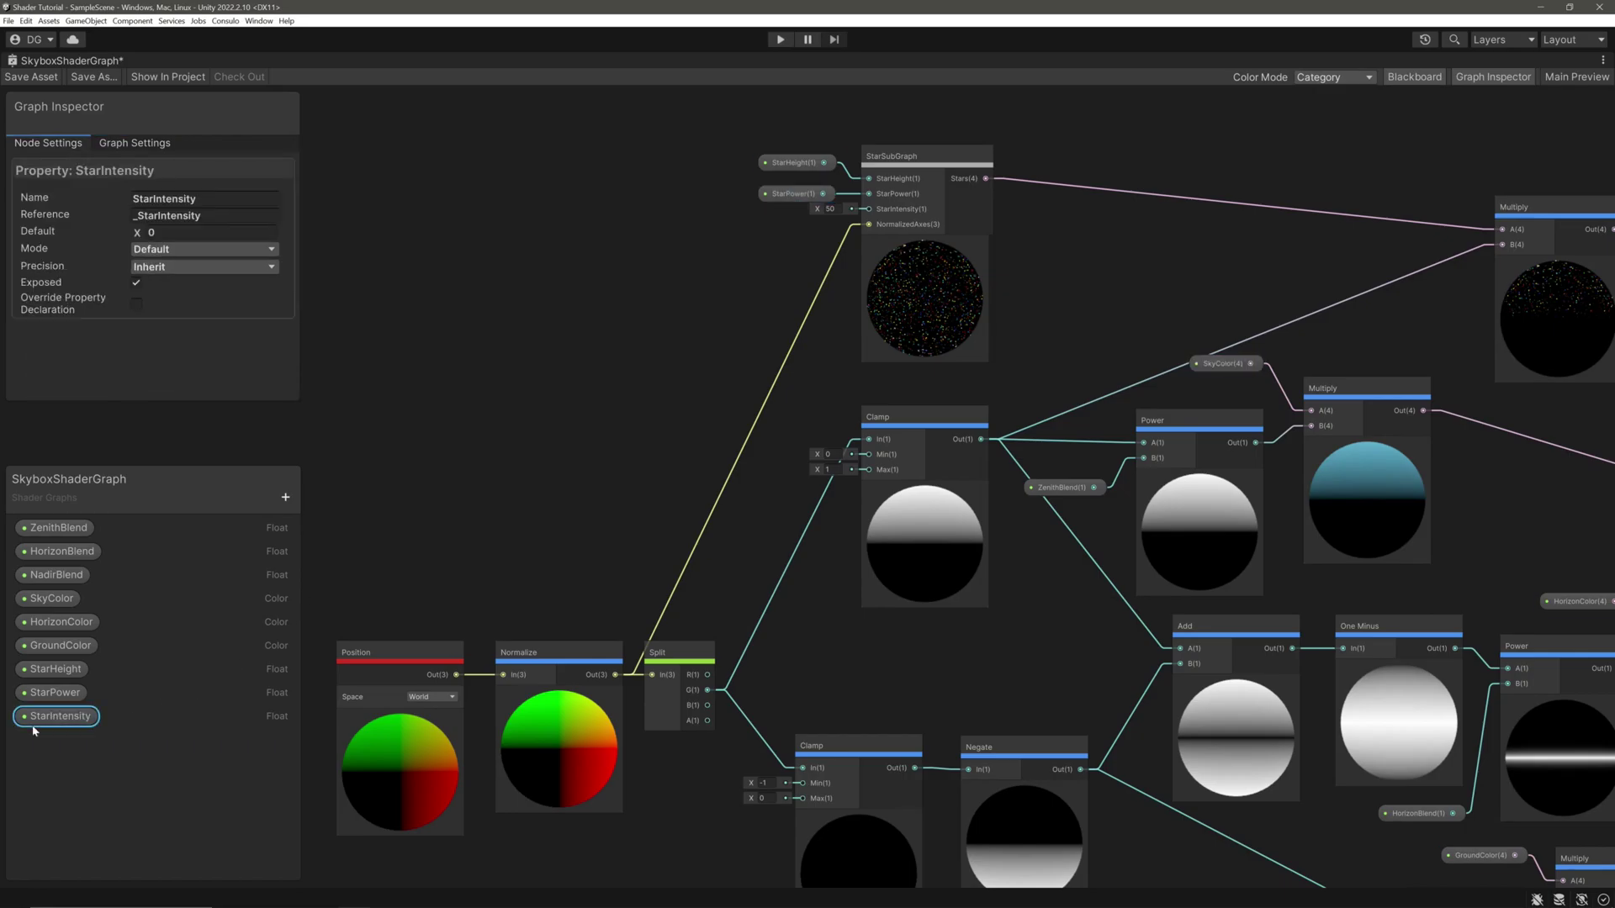
left_click(200, 238)
type("50")
left_click_drag(84, 715, 869, 208)
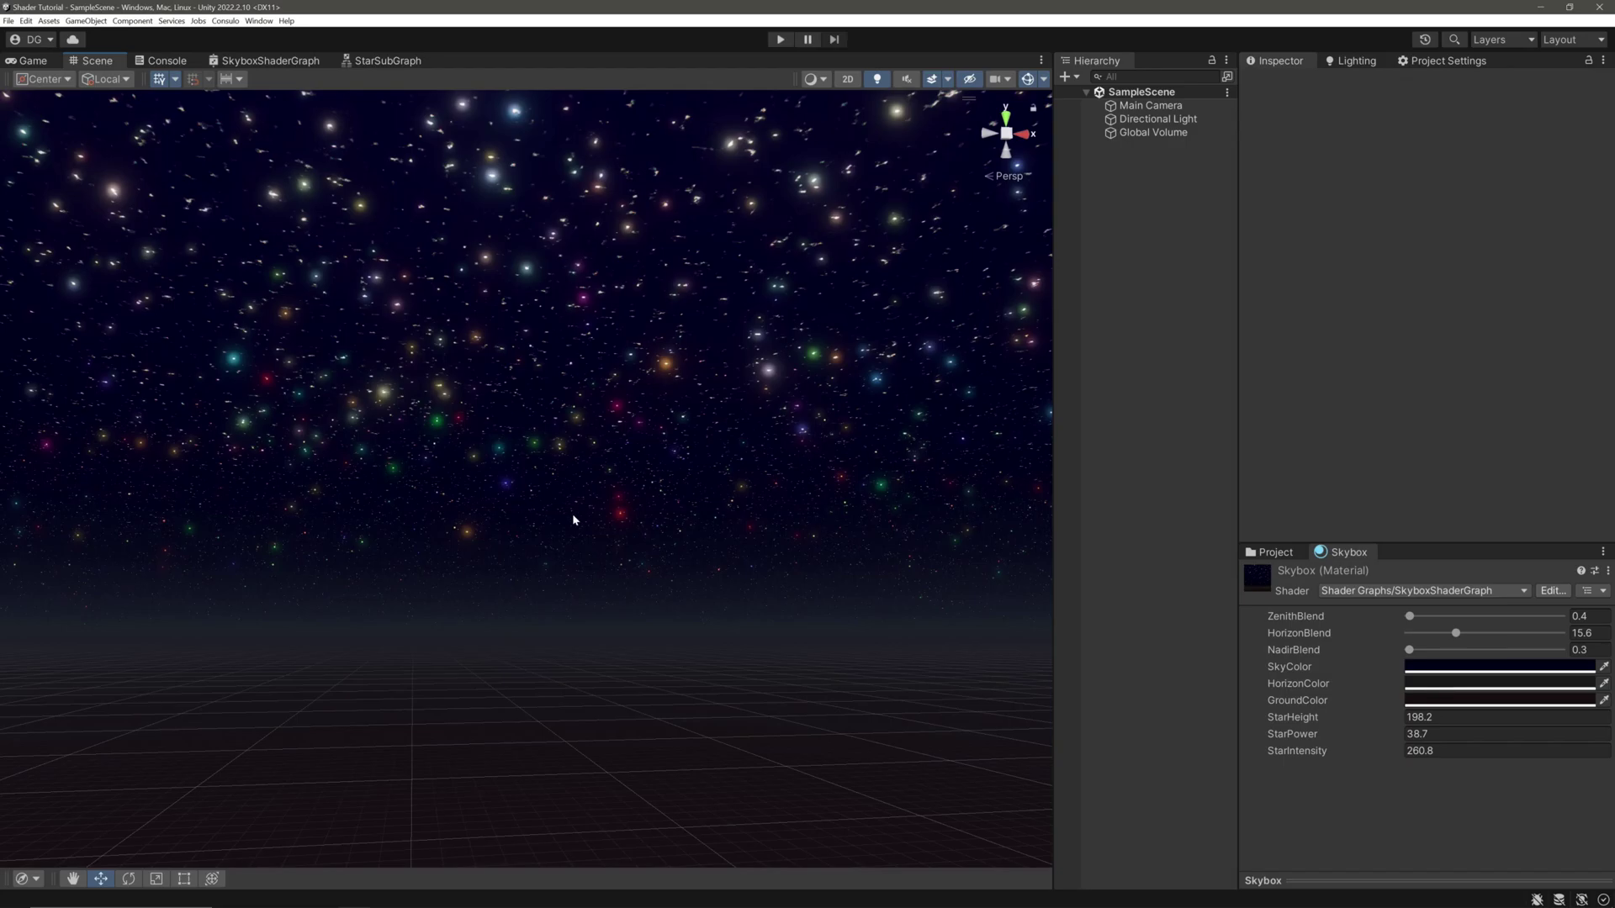
- Set the Skybox material's StarPower to 55.2, StarIntensity to 223.5 and StarHeight to 159.3
left_click_drag(1299, 735, 1009, 757)
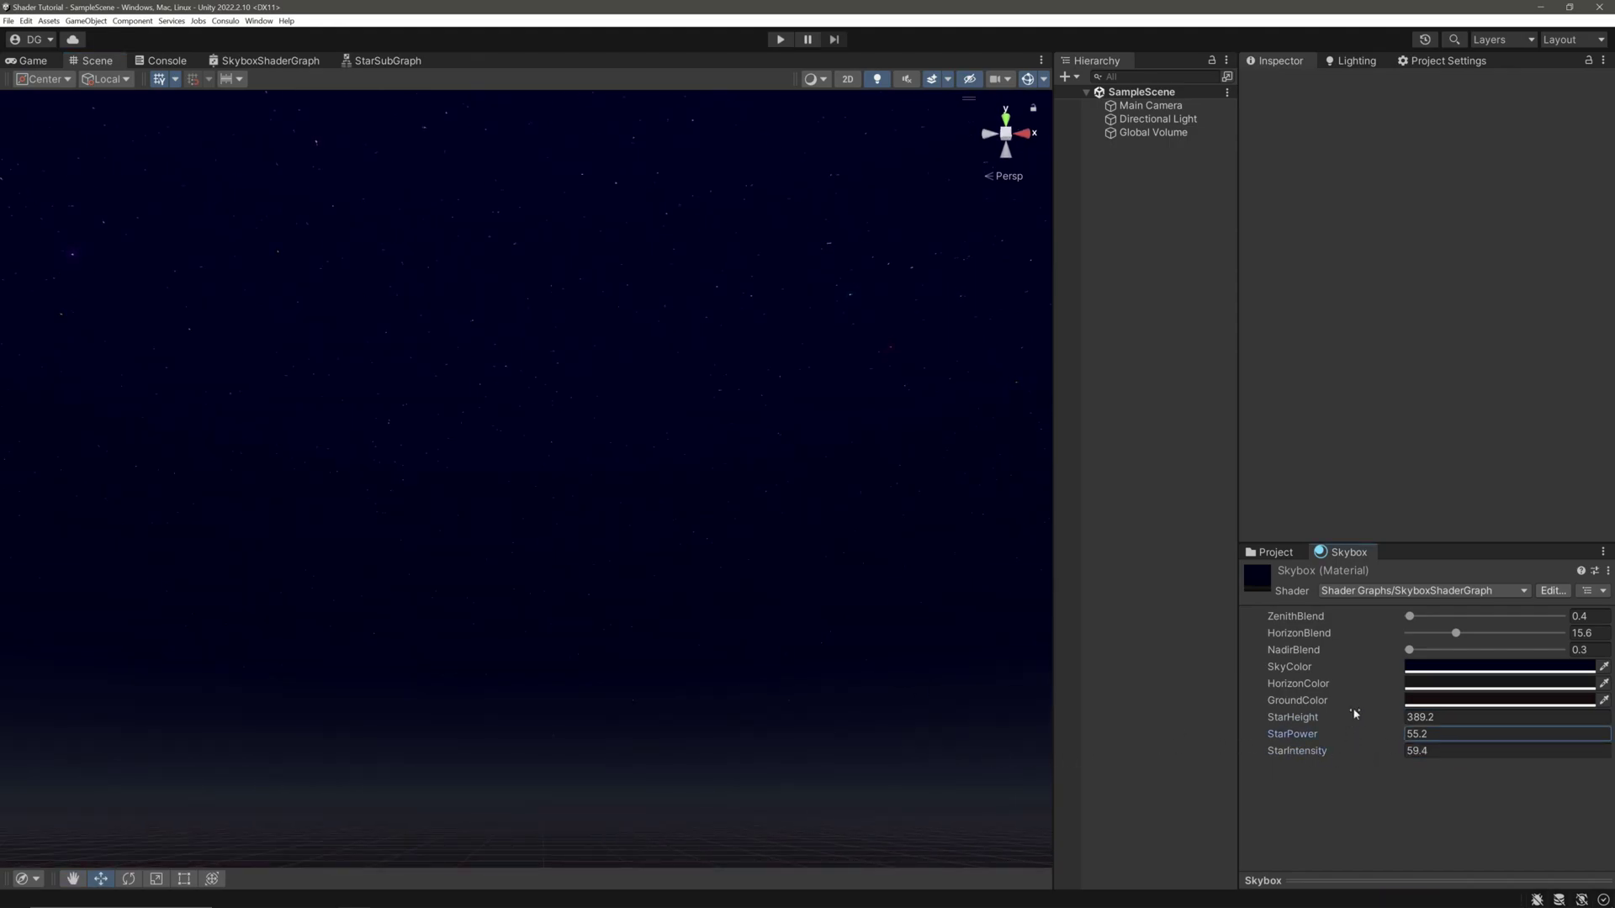
left_click_drag(1352, 715, 825, 746)
left_click_drag(1299, 752, 1531, 725)
left_click_drag(790, 698, 1121, 833, "alt")
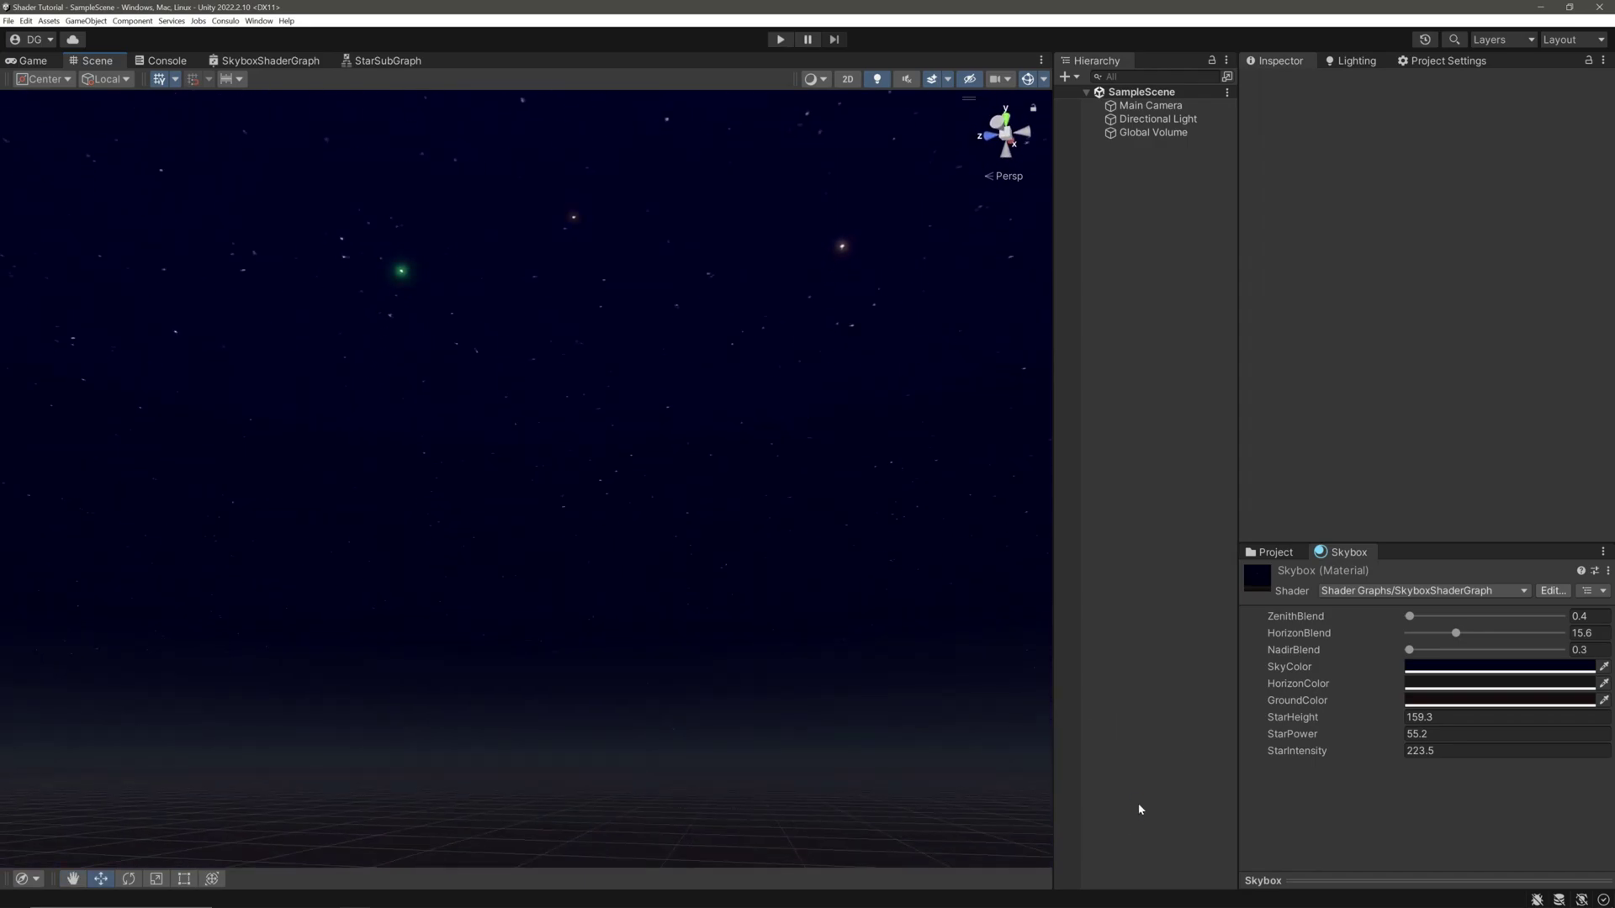